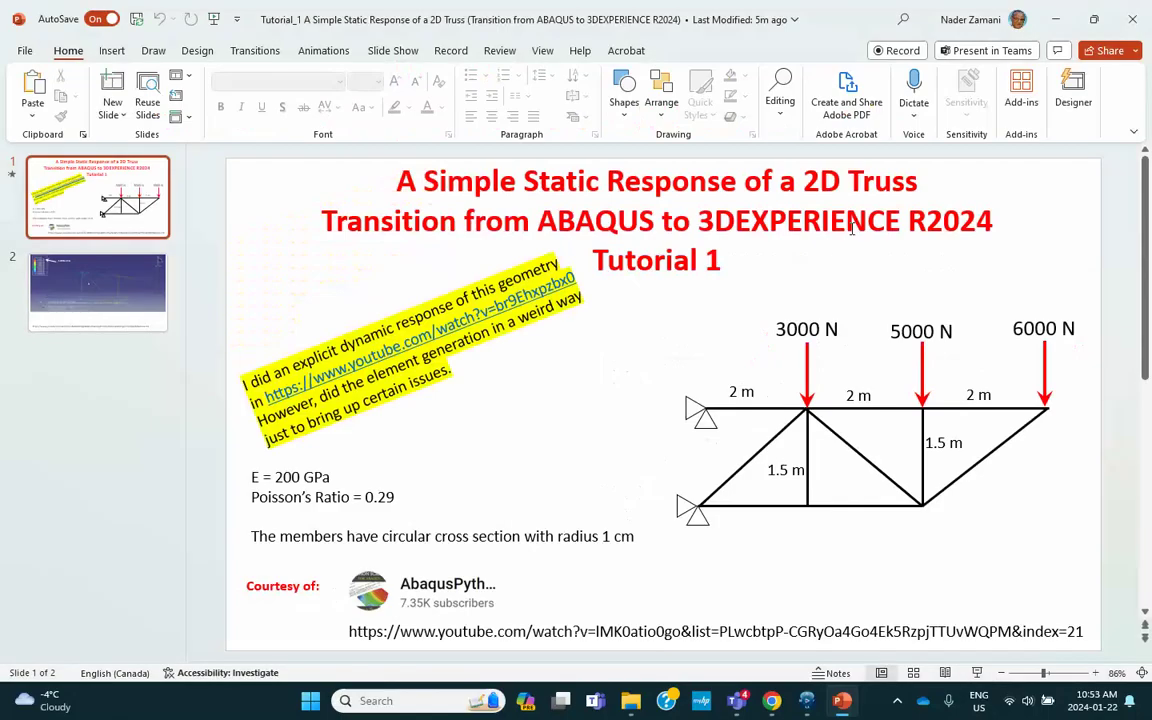
Switch to 3DEXPERIENCE and create a new part in the Generative Shape Design app.
left_click(786, 697)
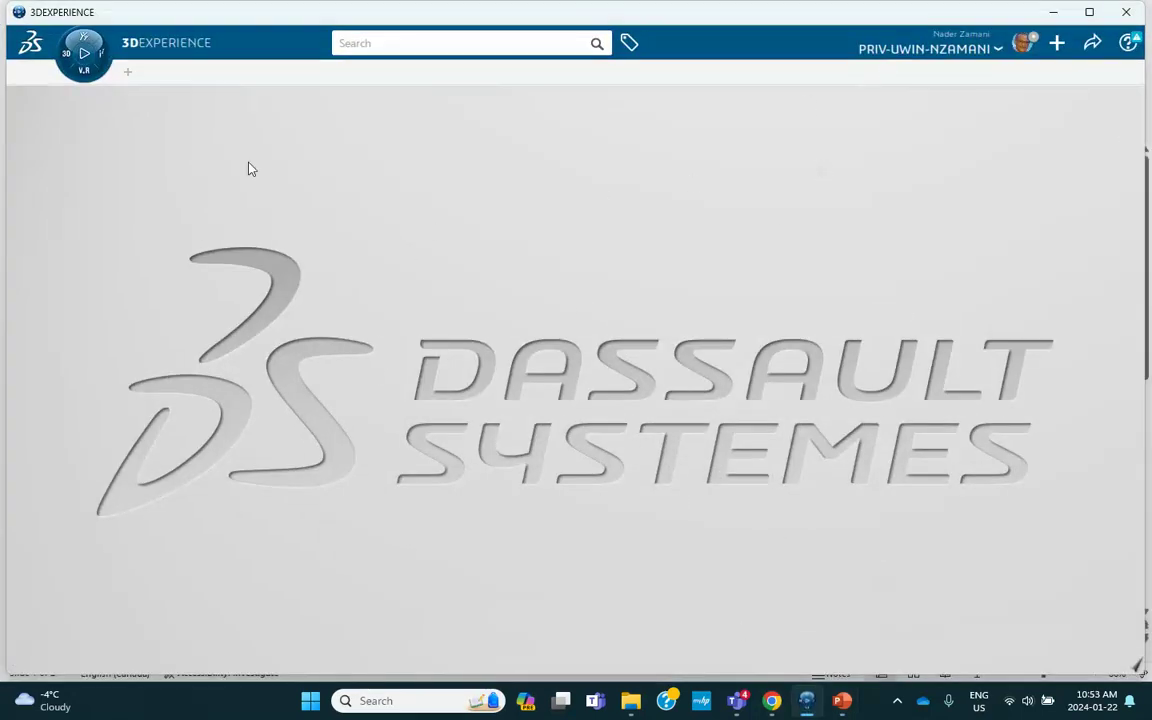
left_click(66, 55)
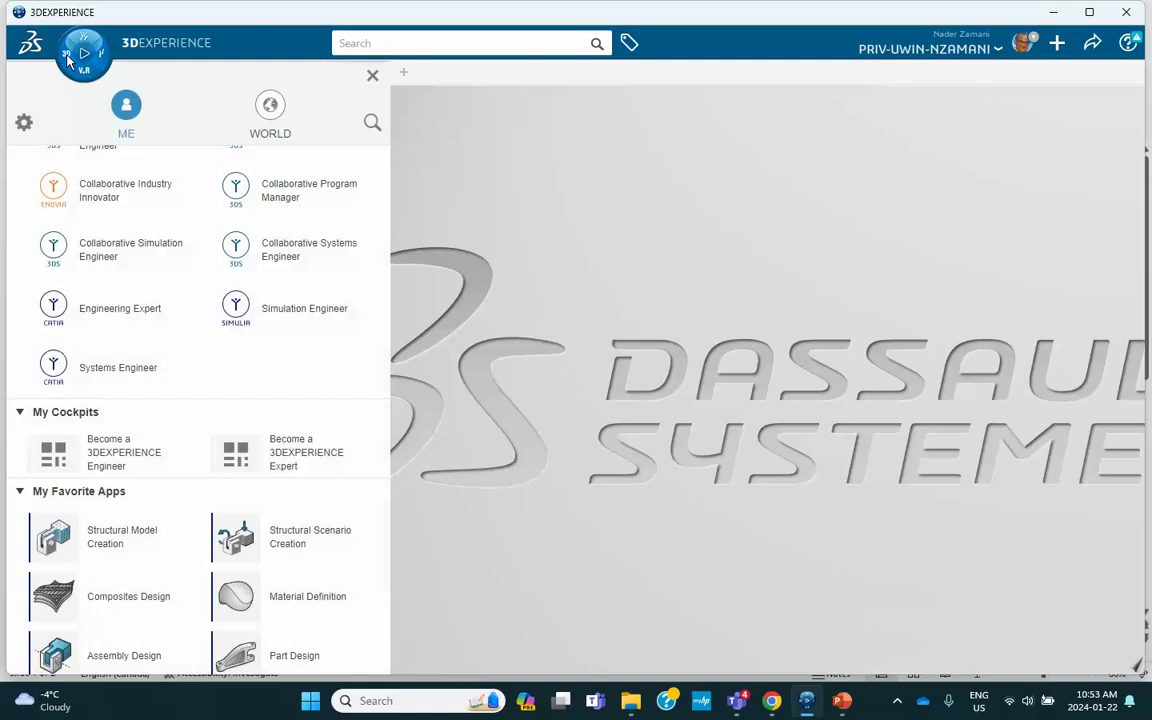
scroll(141, 398, "down", 1)
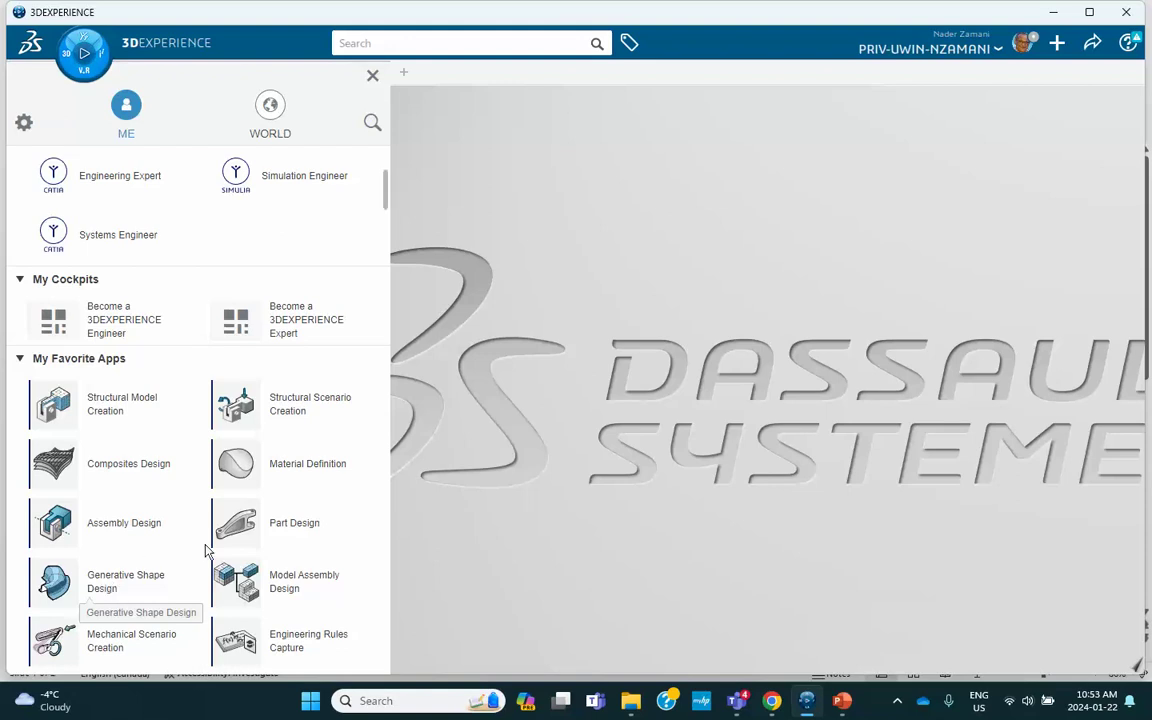
left_click(112, 589)
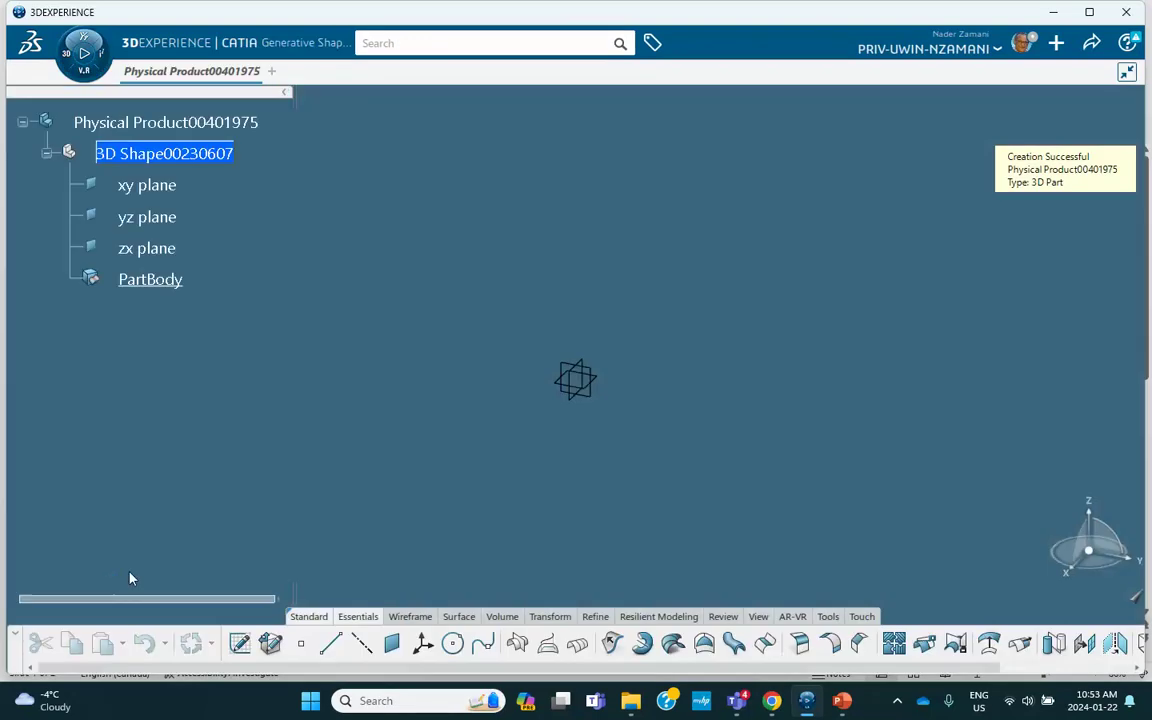
Open the preferences and check the units settings under Parameters, Measures, and Units.
left_click(1021, 46)
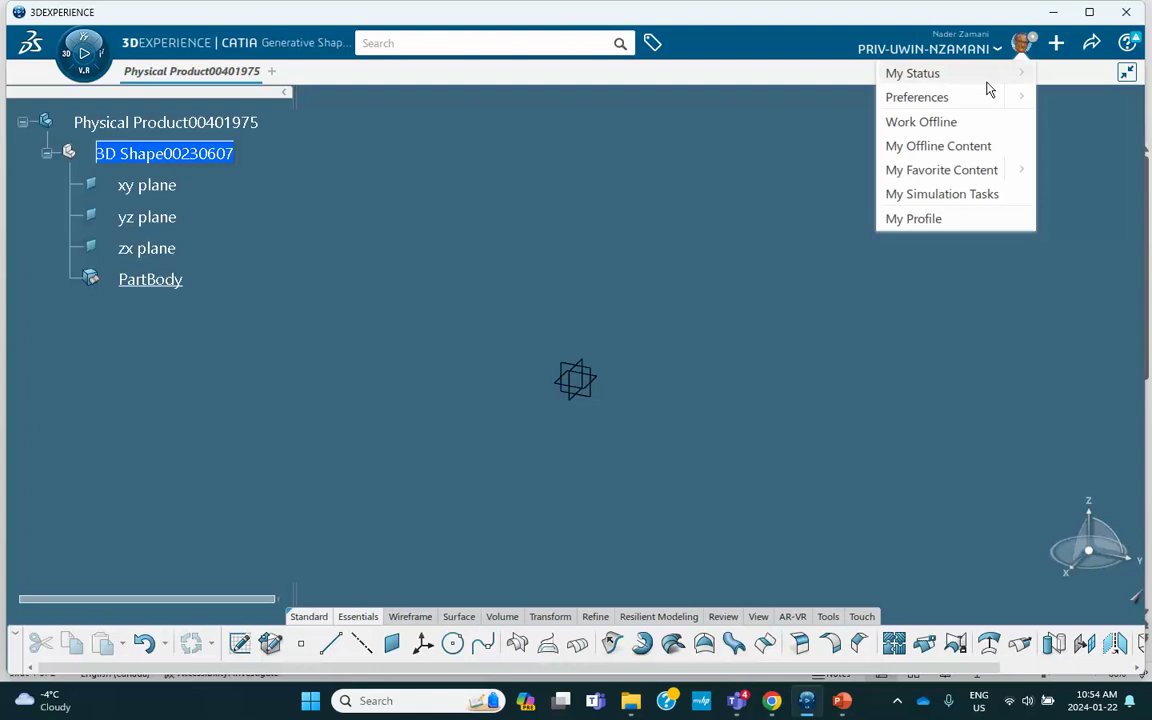
left_click(964, 103)
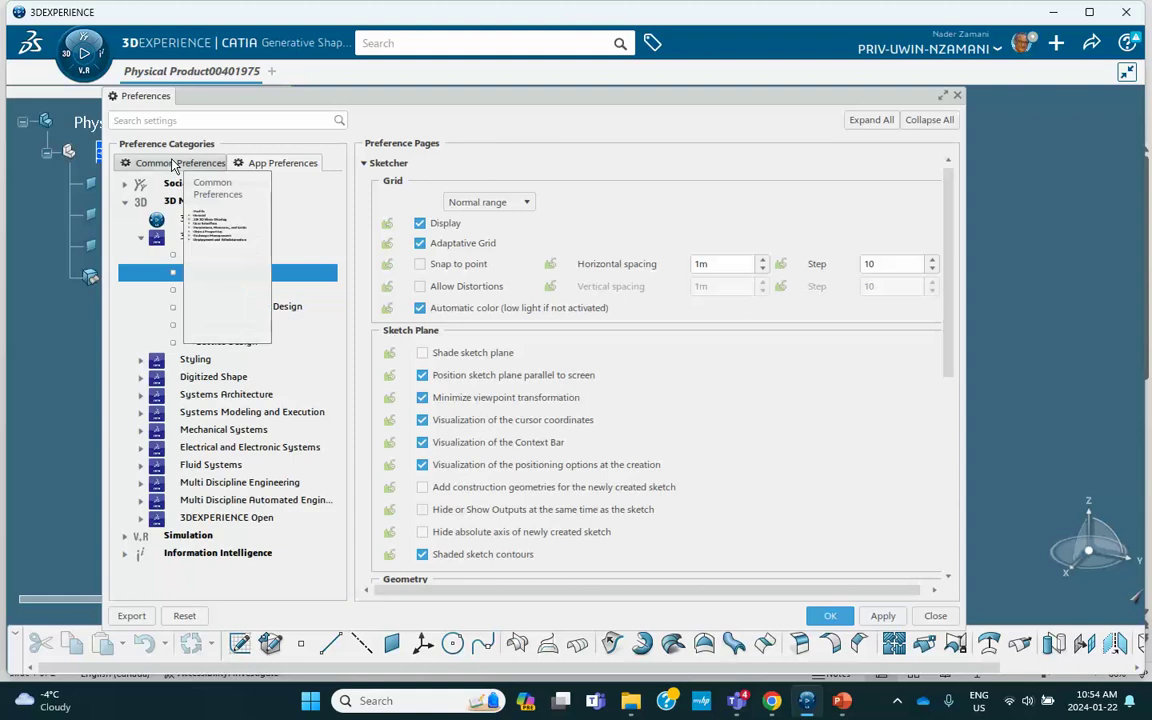
left_click(175, 165)
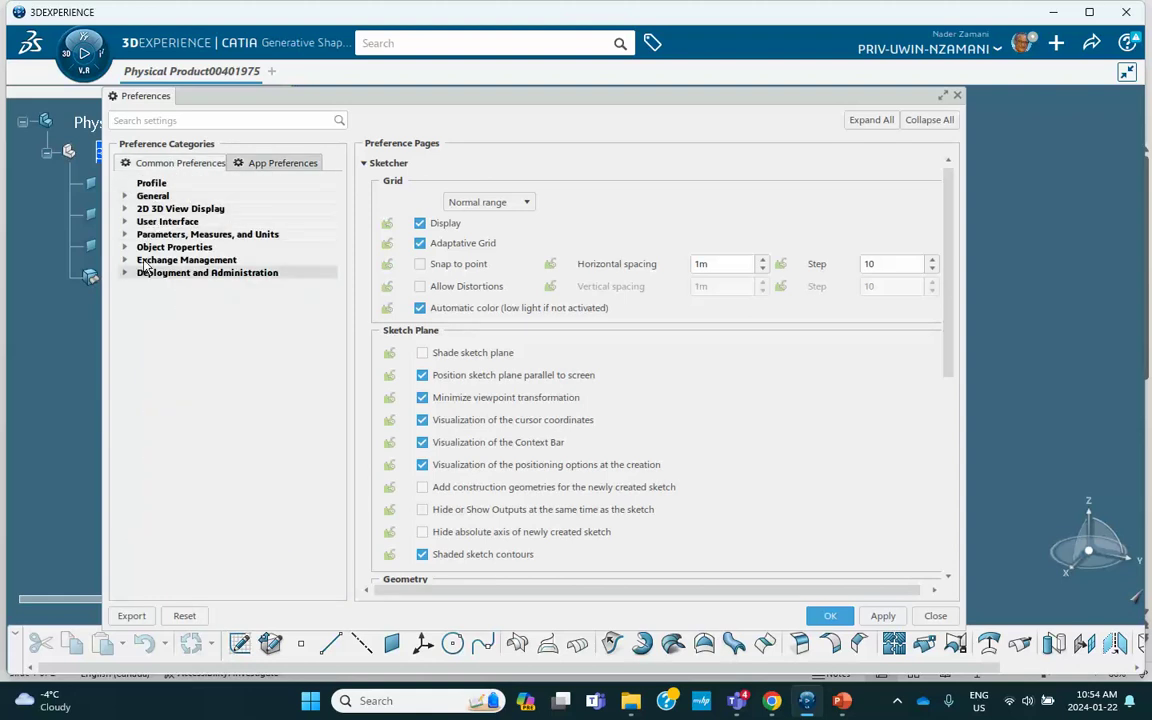
left_click(125, 235)
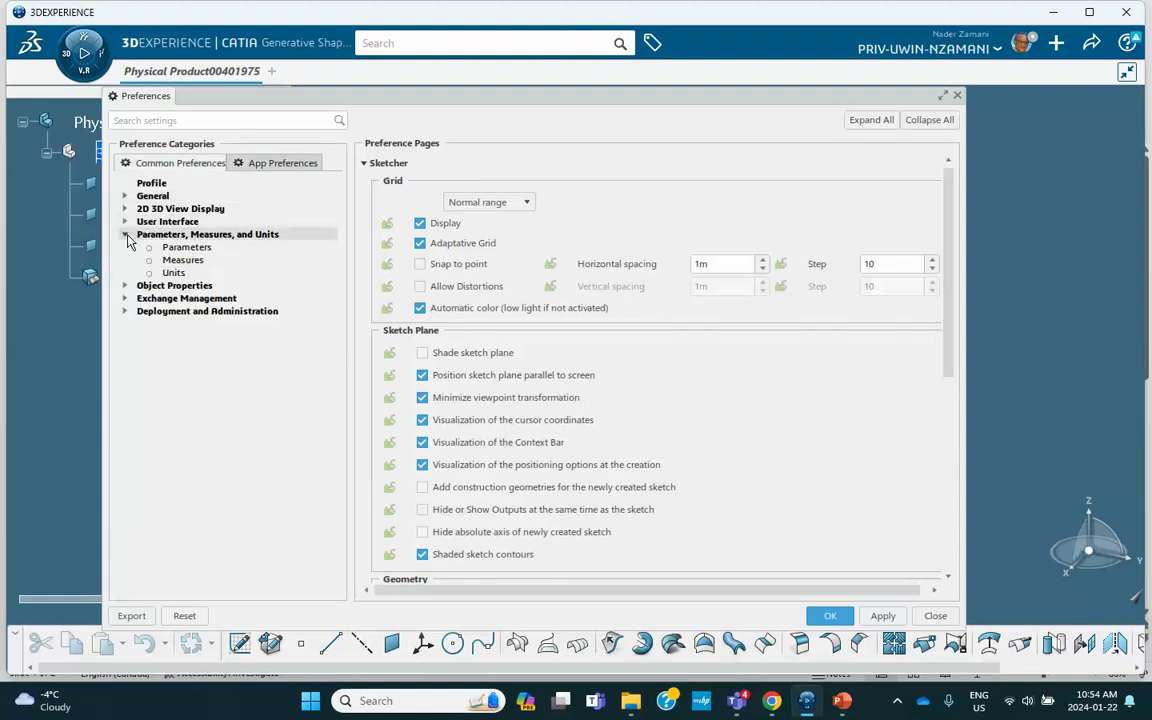
left_click(178, 273)
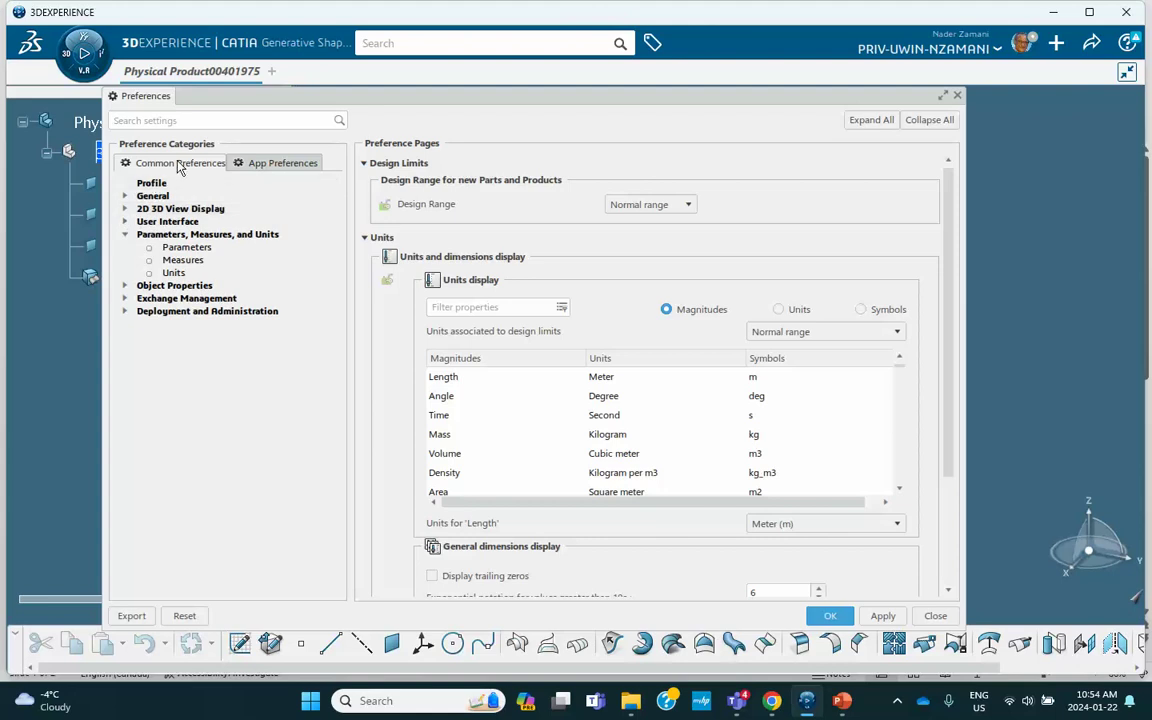
Set the Sketcher grid's horizontal spacing to 2 m in the app preferences and apply it.
left_click(264, 162)
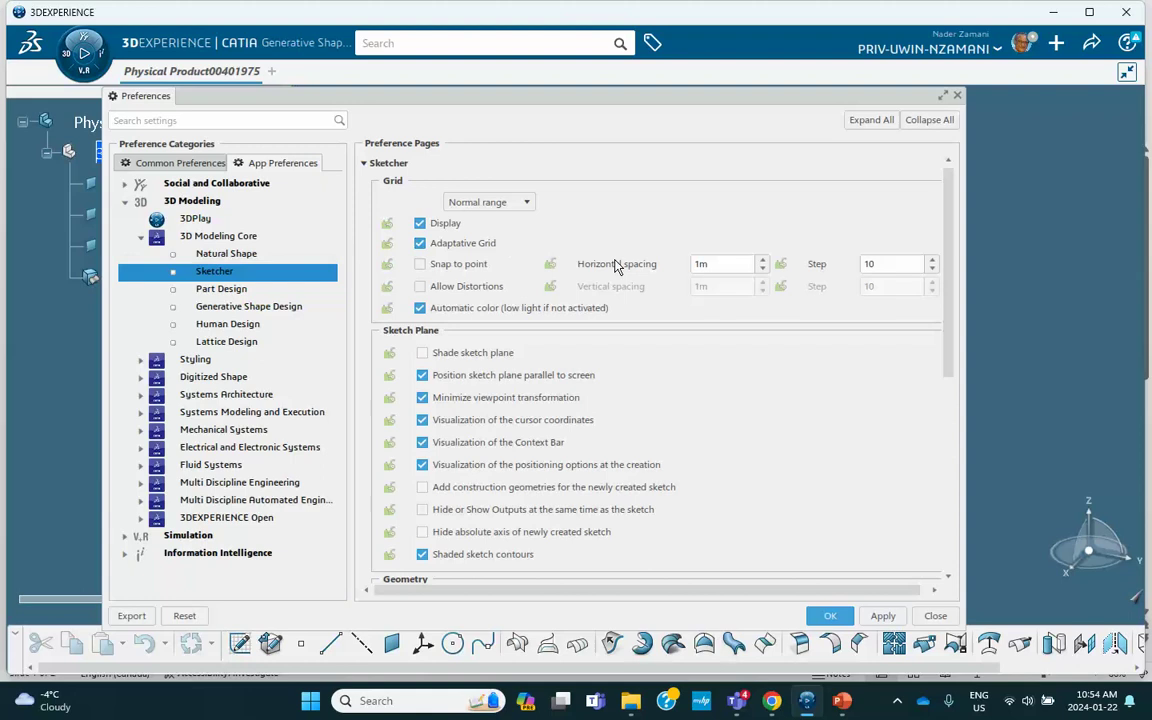
left_click_drag(712, 266, 674, 265)
type("2")
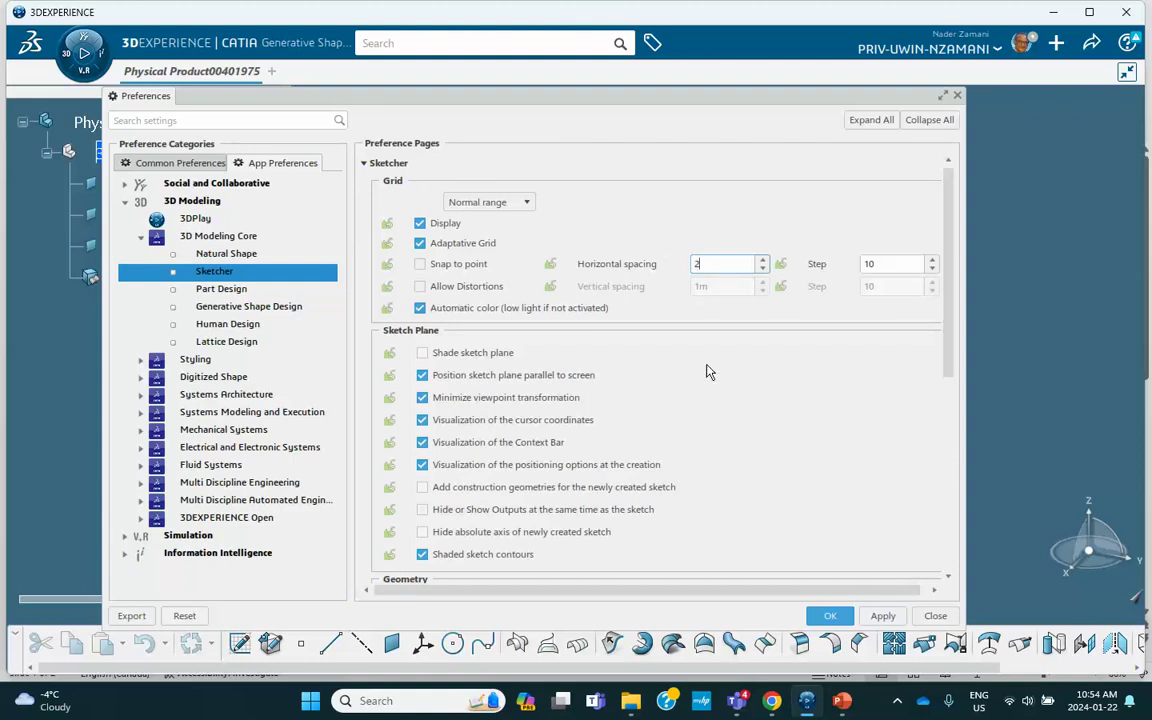
left_click(831, 616)
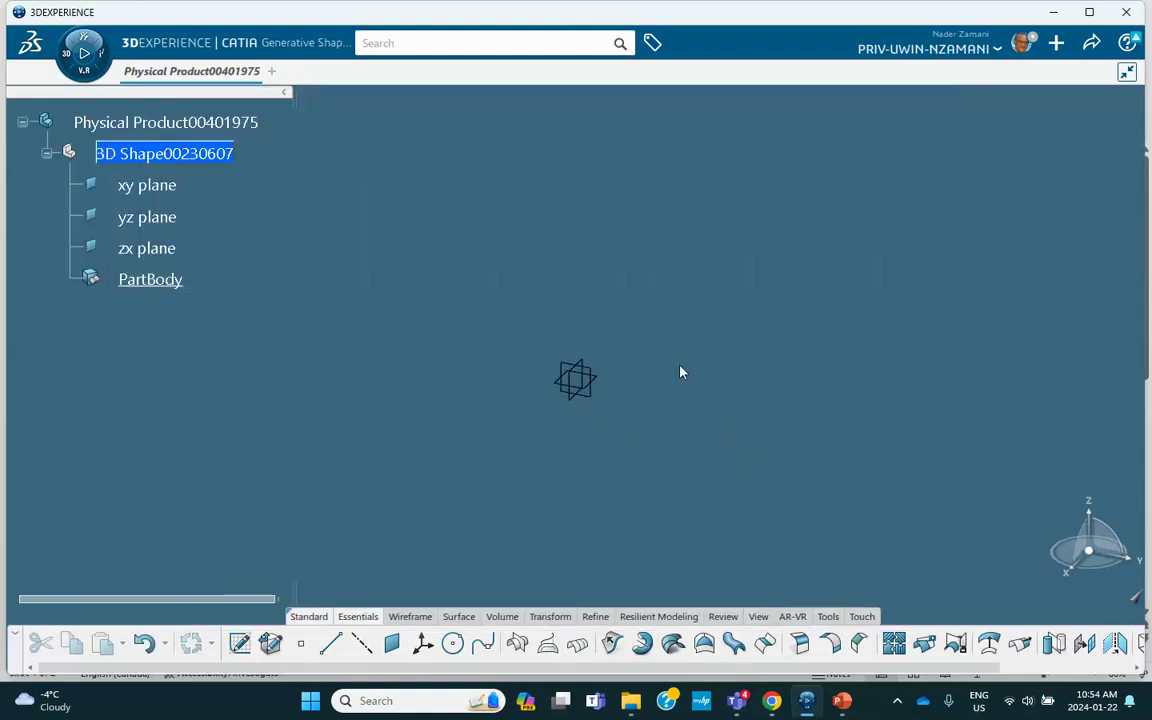
Start a new sketch on the yz plane.
left_click(596, 376)
left_click(699, 316)
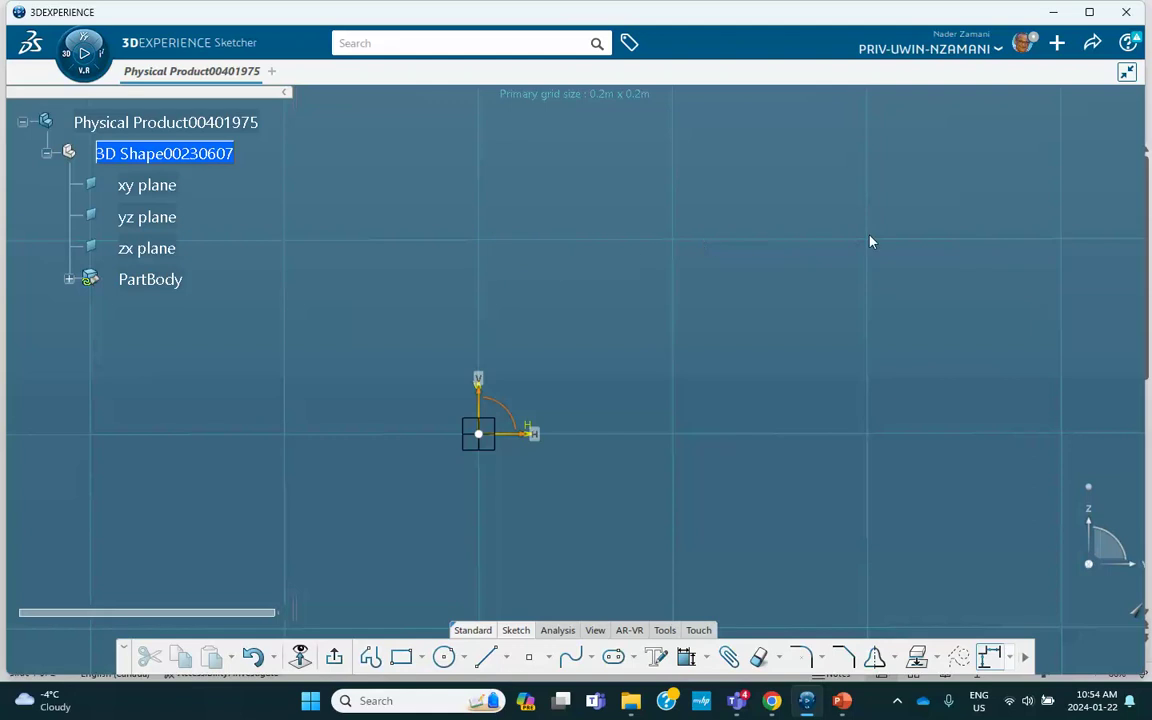
left_click(371, 656)
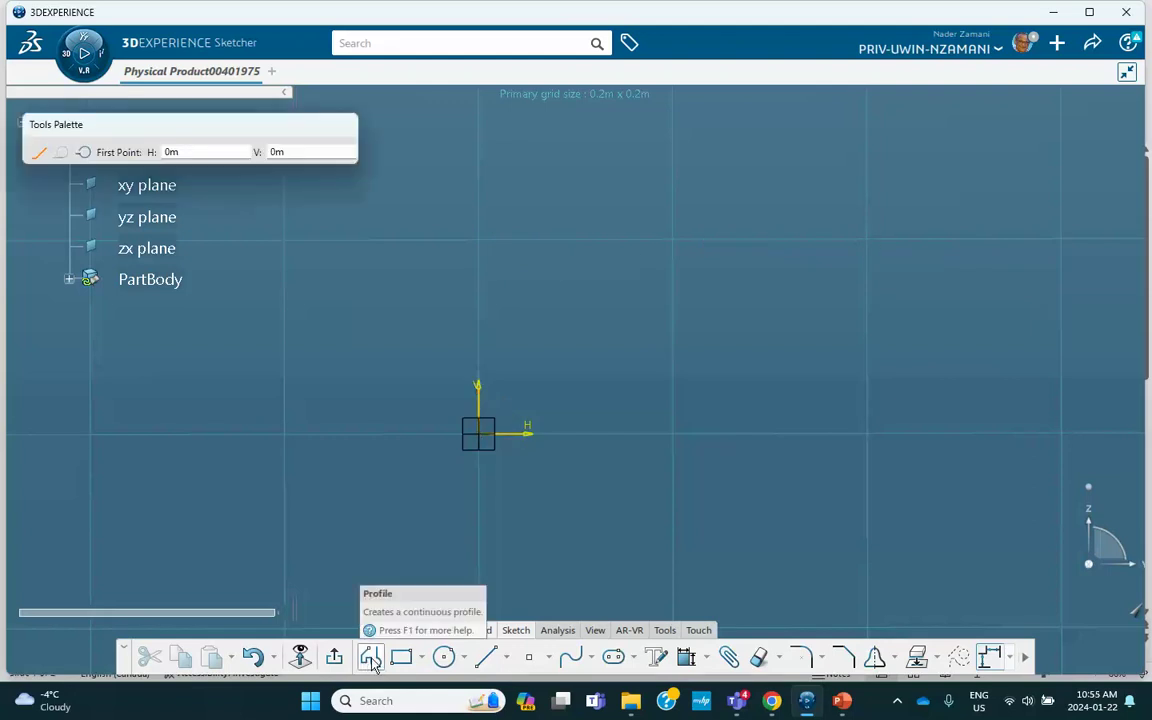
left_click(482, 240)
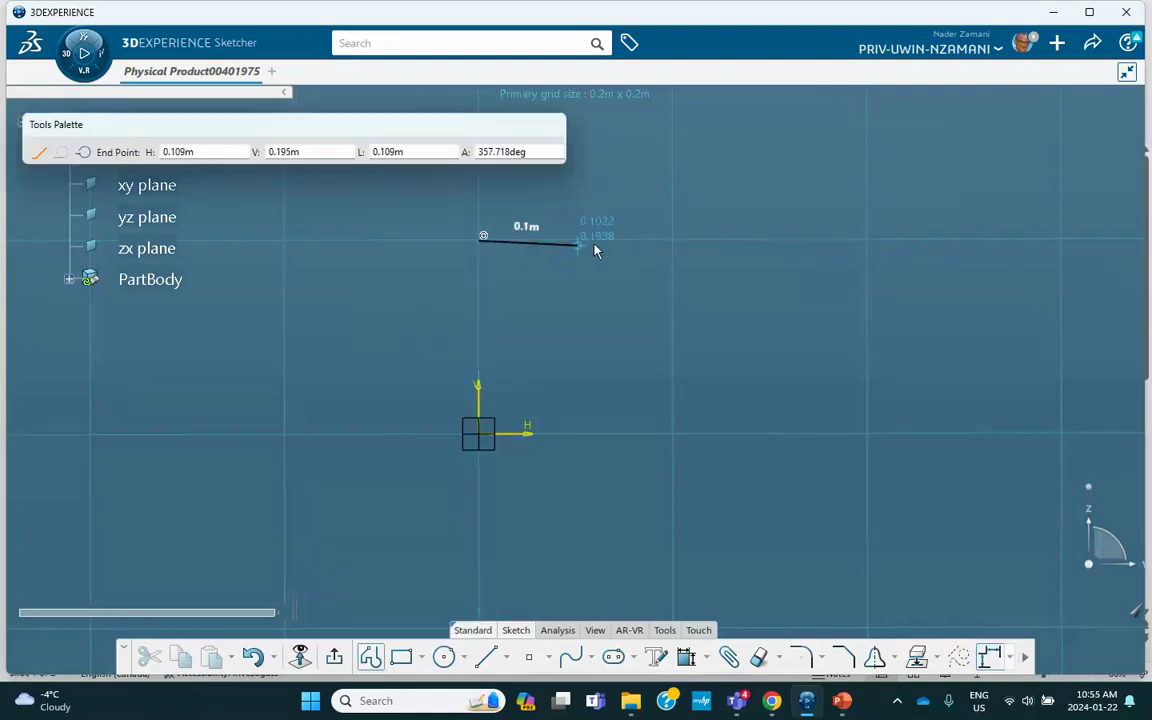
left_click(675, 242)
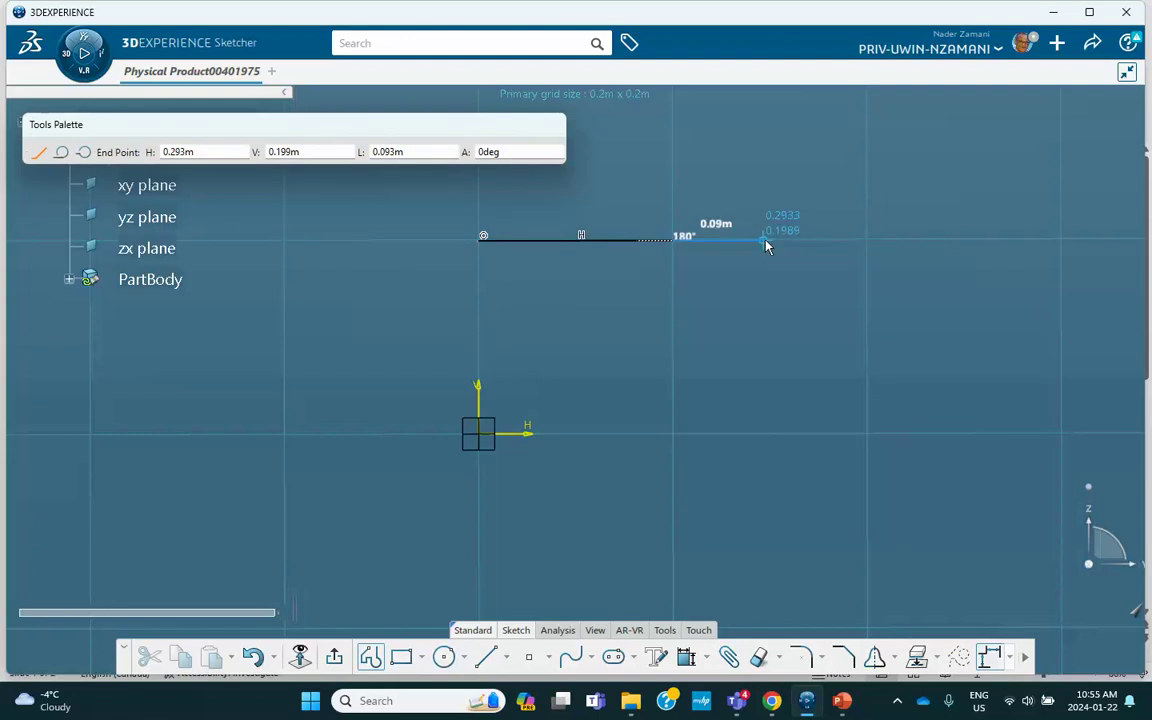
key("Escape")
mouse_move(755, 240)
middle_mouse_down()
mouse_move(769, 301)
mouse_move(774, 484)
mouse_move(738, 471)
mouse_move(748, 463)
mouse_move(735, 388)
mouse_move(457, 443)
middle_mouse_up()
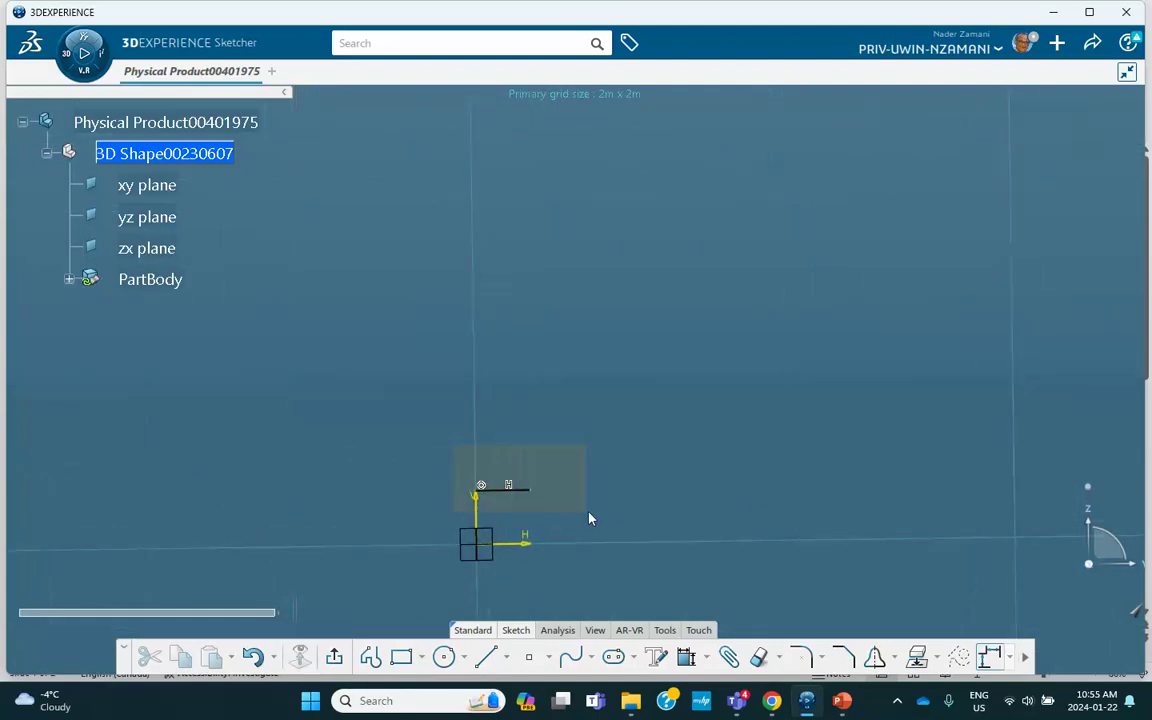
left_click_drag(589, 519, 589, 497)
key("Delete")
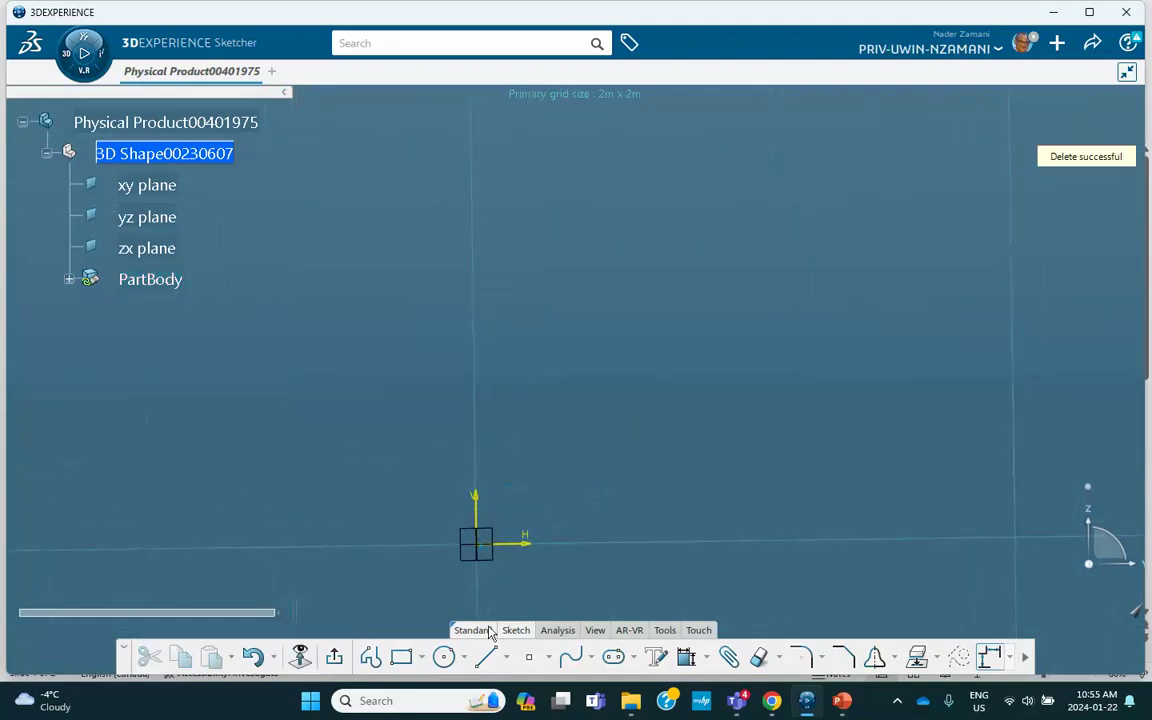
Sketch the truss's top chord with the Profile tool as three connected horizontal segments, each about 2 m long, starting about 2 m above the origin.
left_click(370, 656)
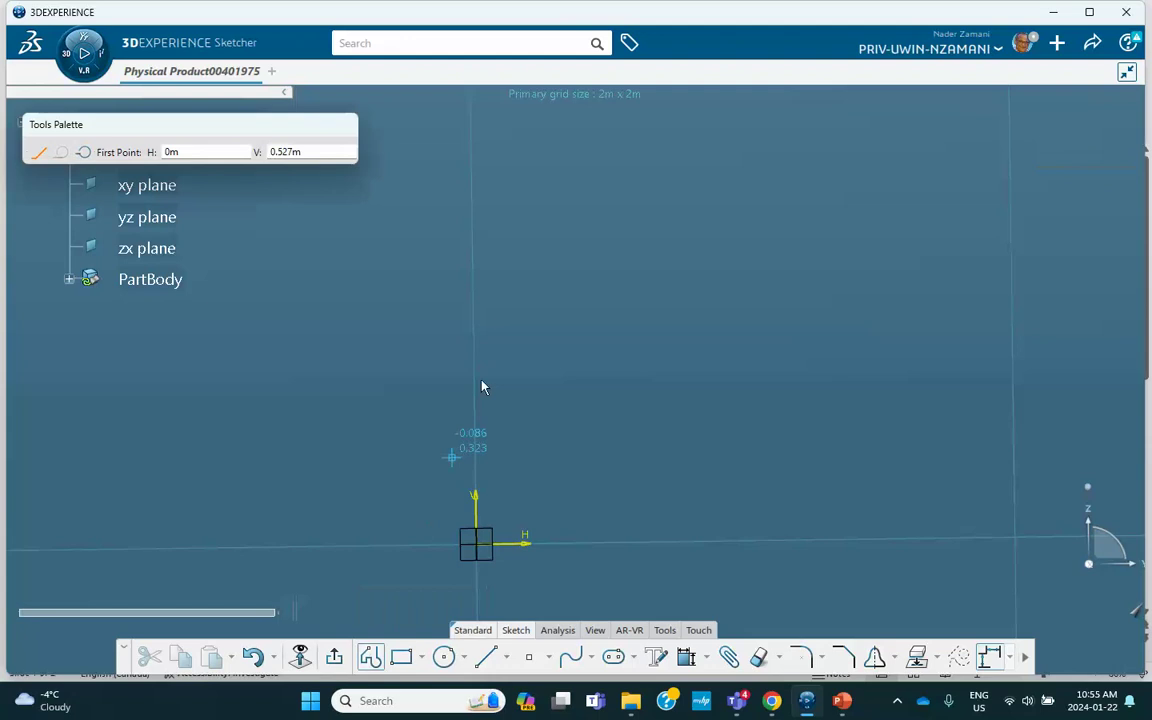
middle_click_drag(454, 179, 472, 270)
scroll(470, 300, "down", 2)
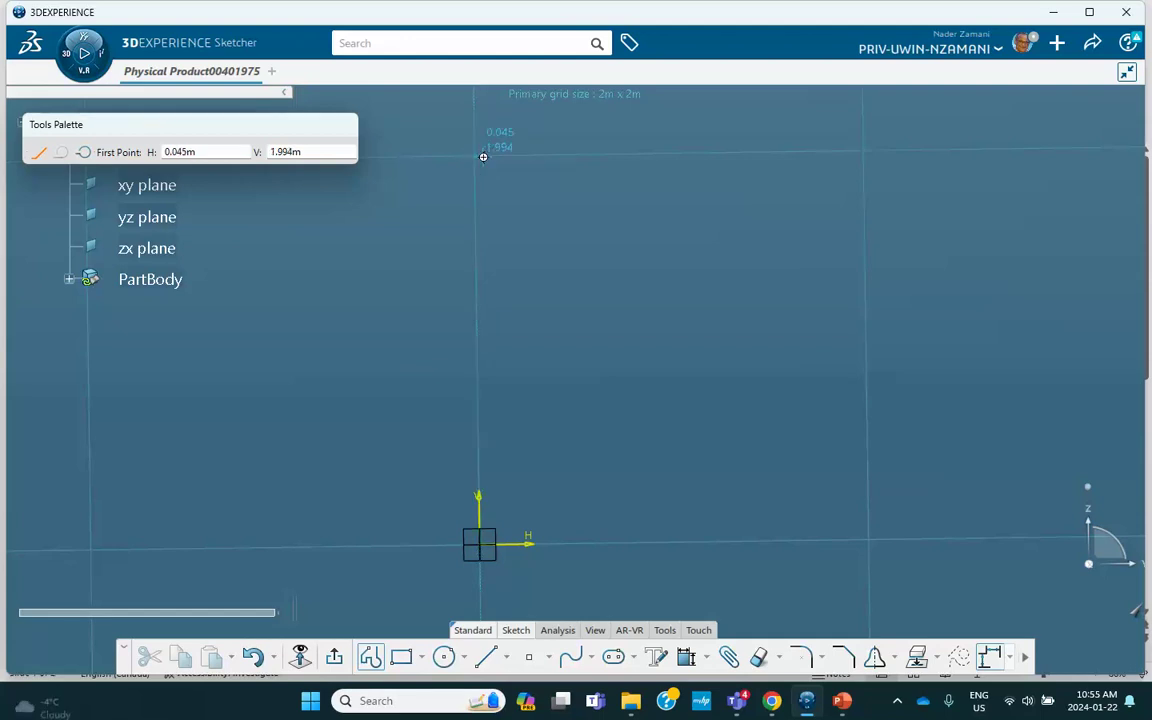
left_click(486, 153)
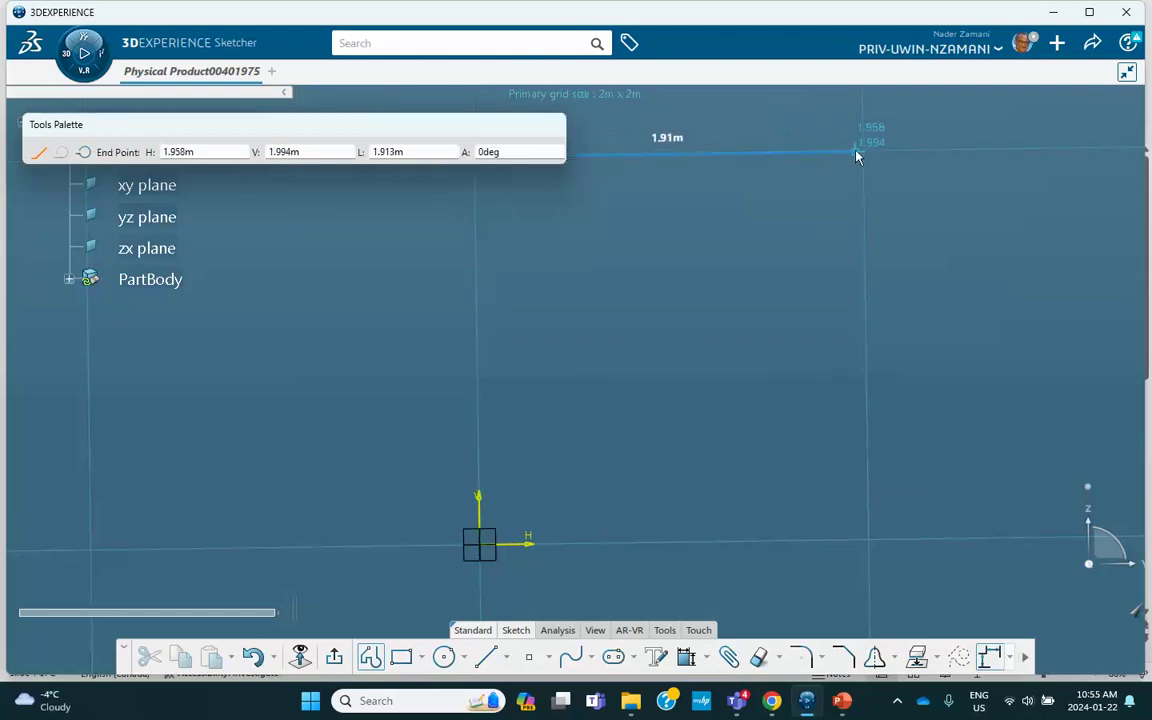
left_click(865, 155)
middle_click_drag(858, 150, 661, 255)
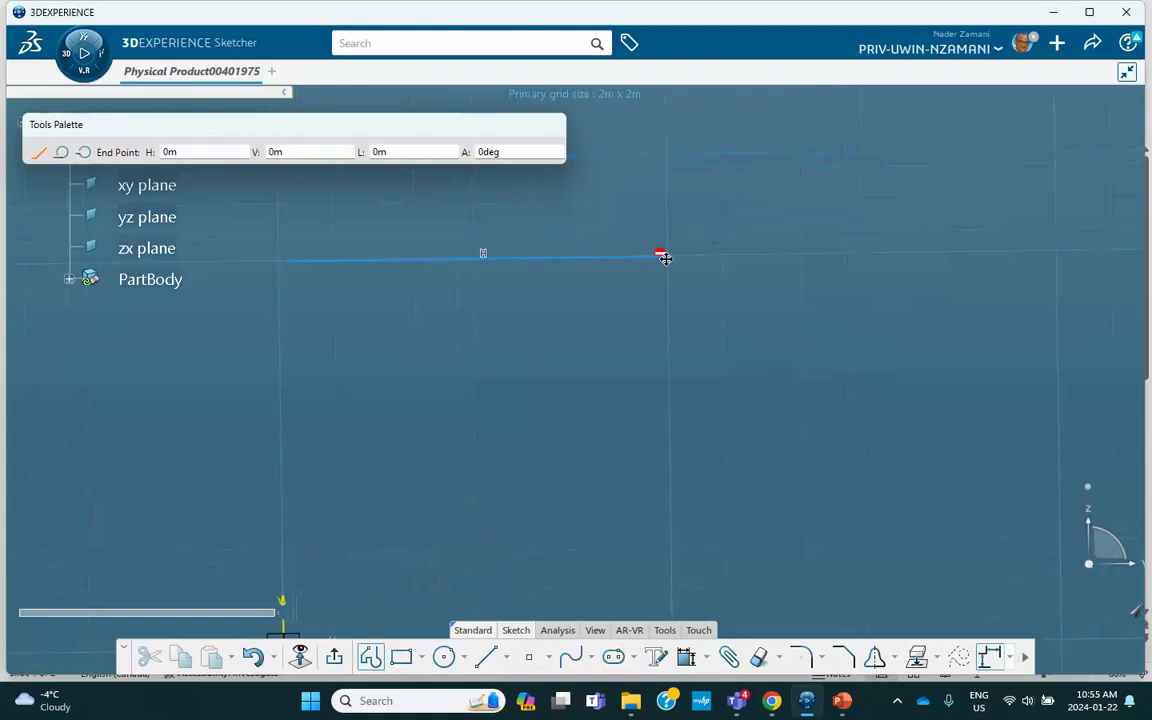
left_click(1050, 251)
middle_click_drag(1059, 249, 799, 309)
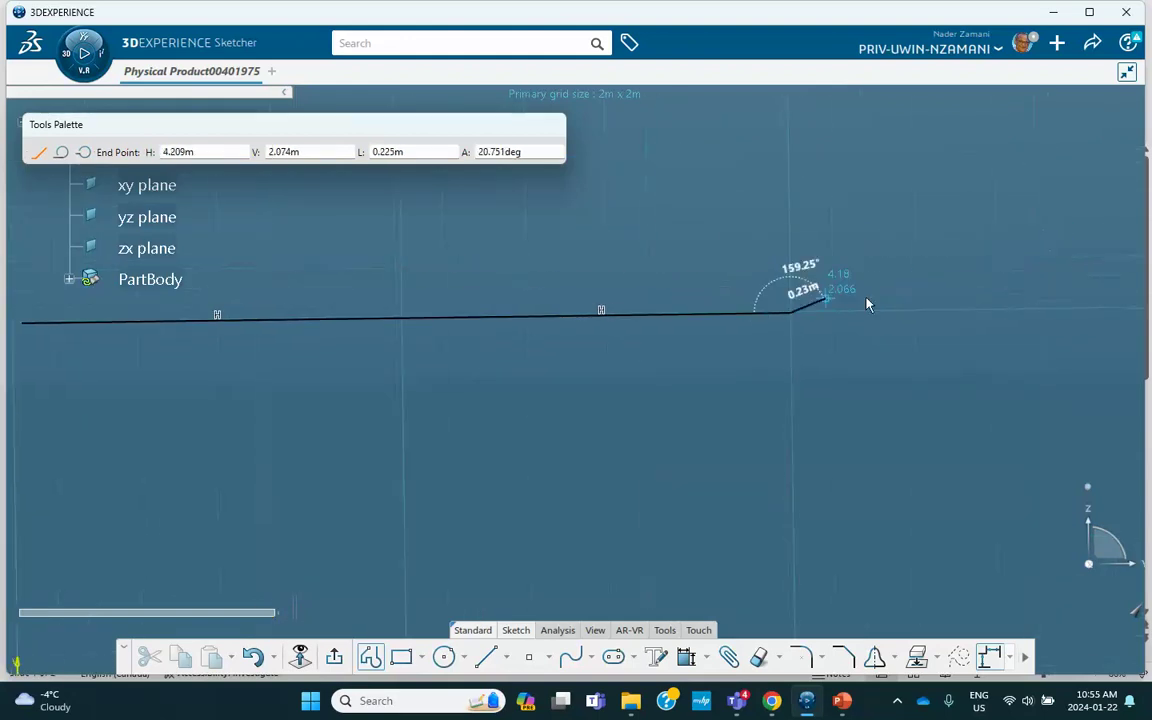
scroll(889, 340, "down", 3)
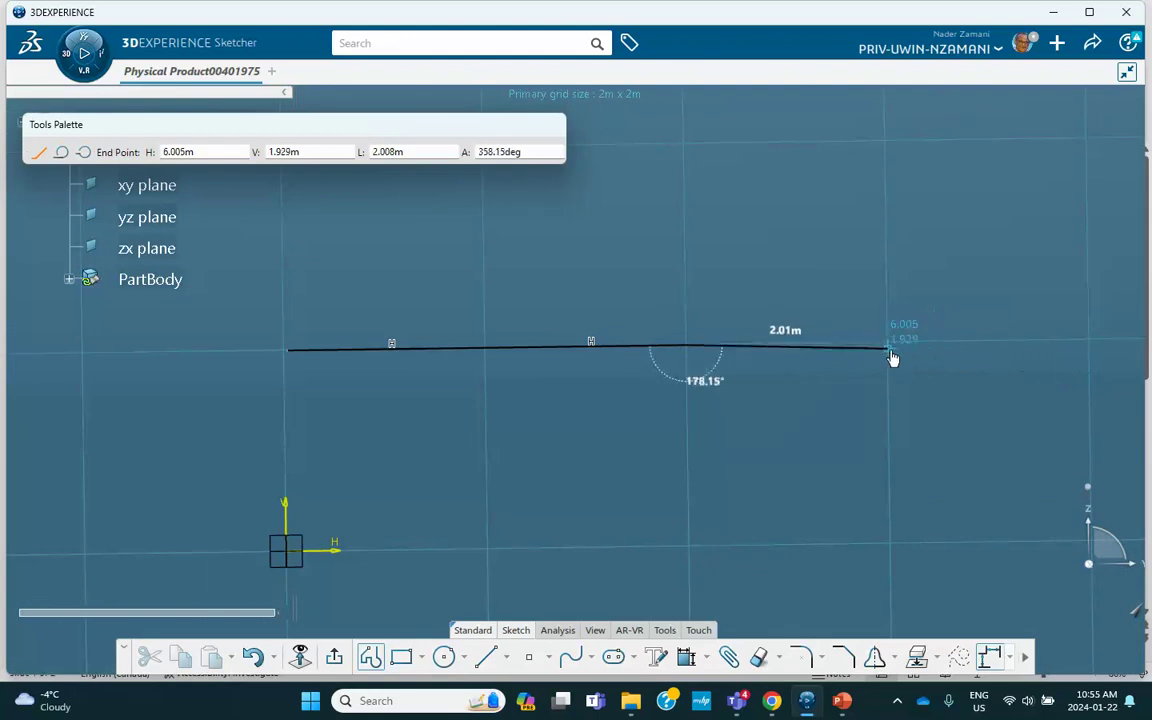
left_click(888, 345)
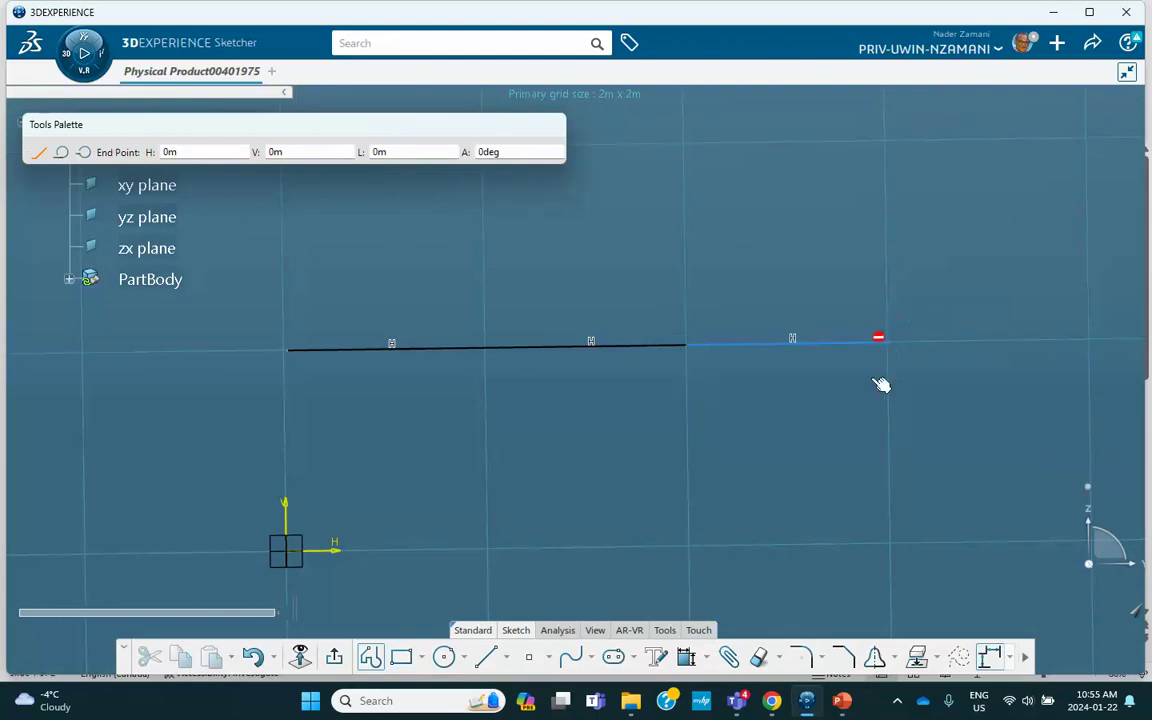
Continue the profile down to the lower joint at about 4 m, up to the first inner top joint, vertically down, to the origin and diagonally back up.
left_click(681, 545)
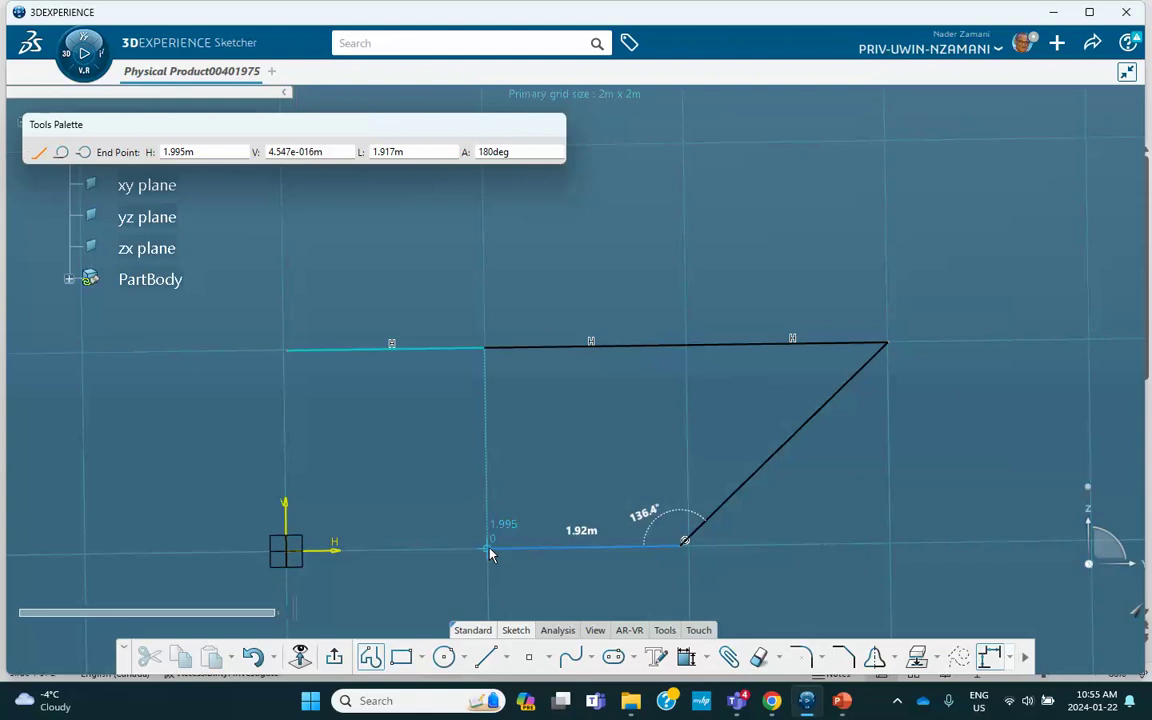
left_click(488, 349)
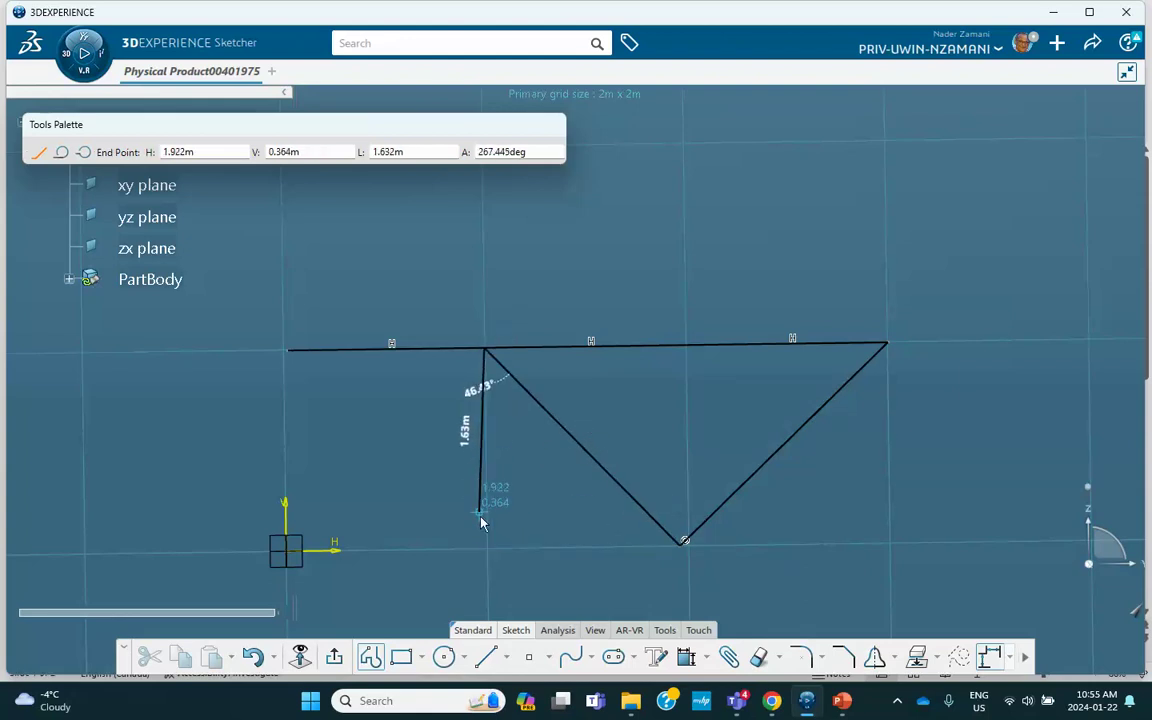
left_click(489, 550)
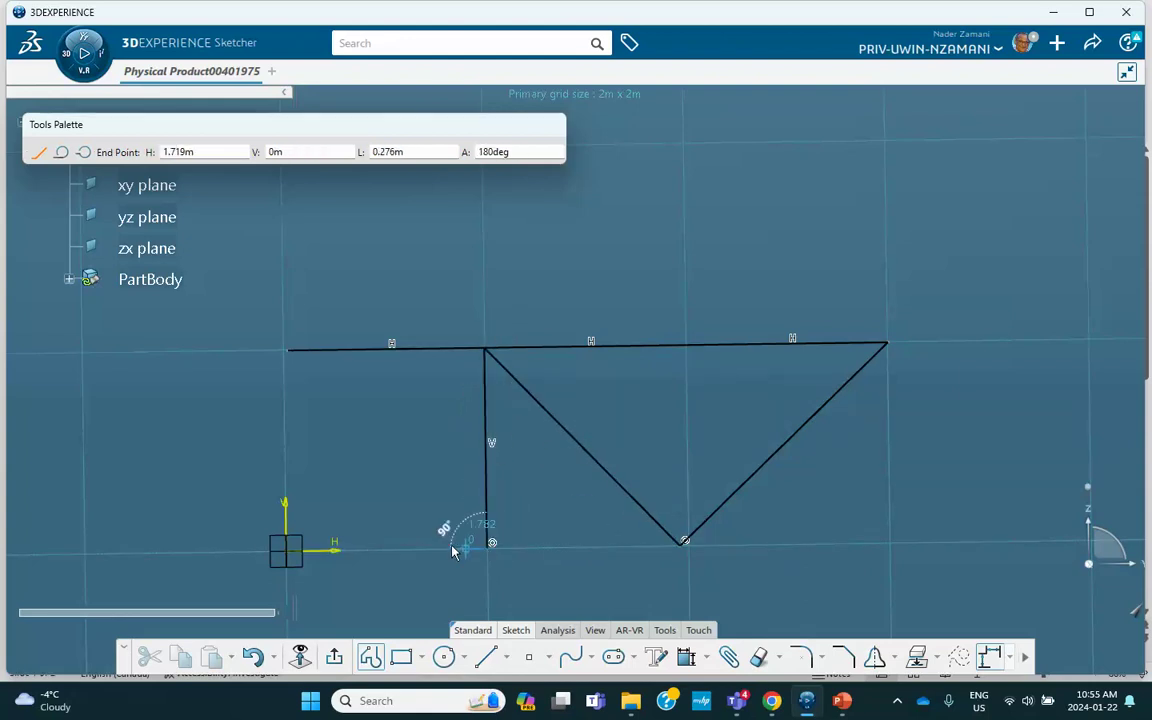
left_click(287, 549)
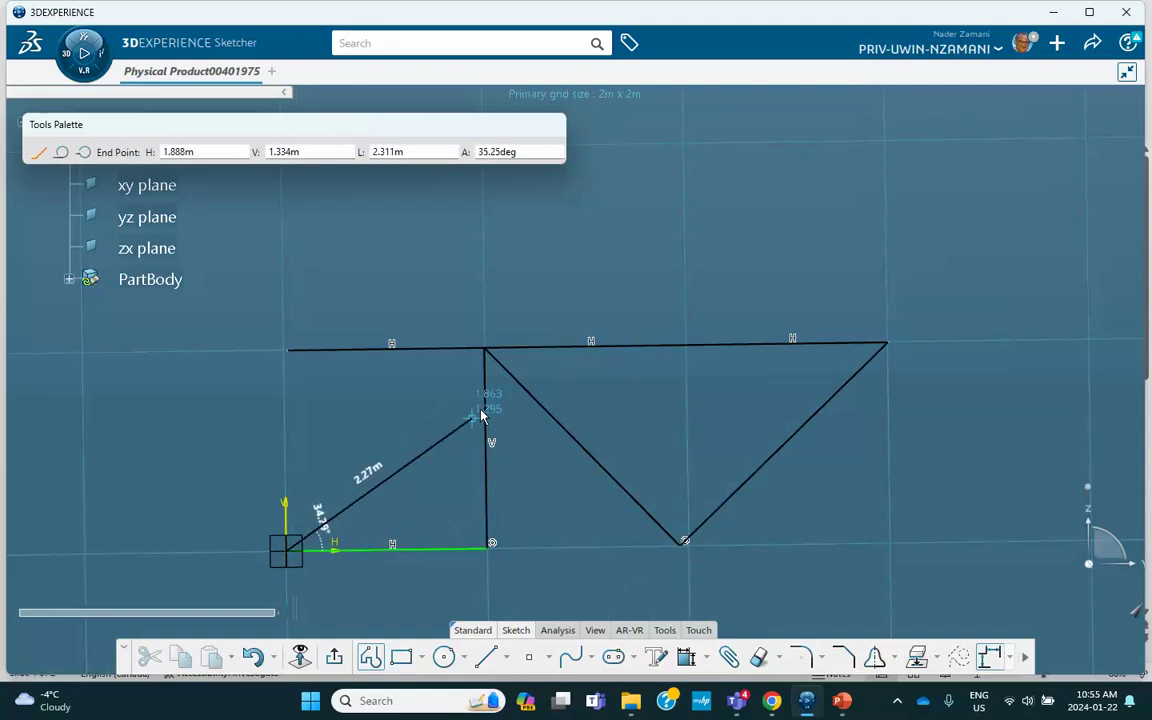
left_click(488, 351)
left_click(491, 353)
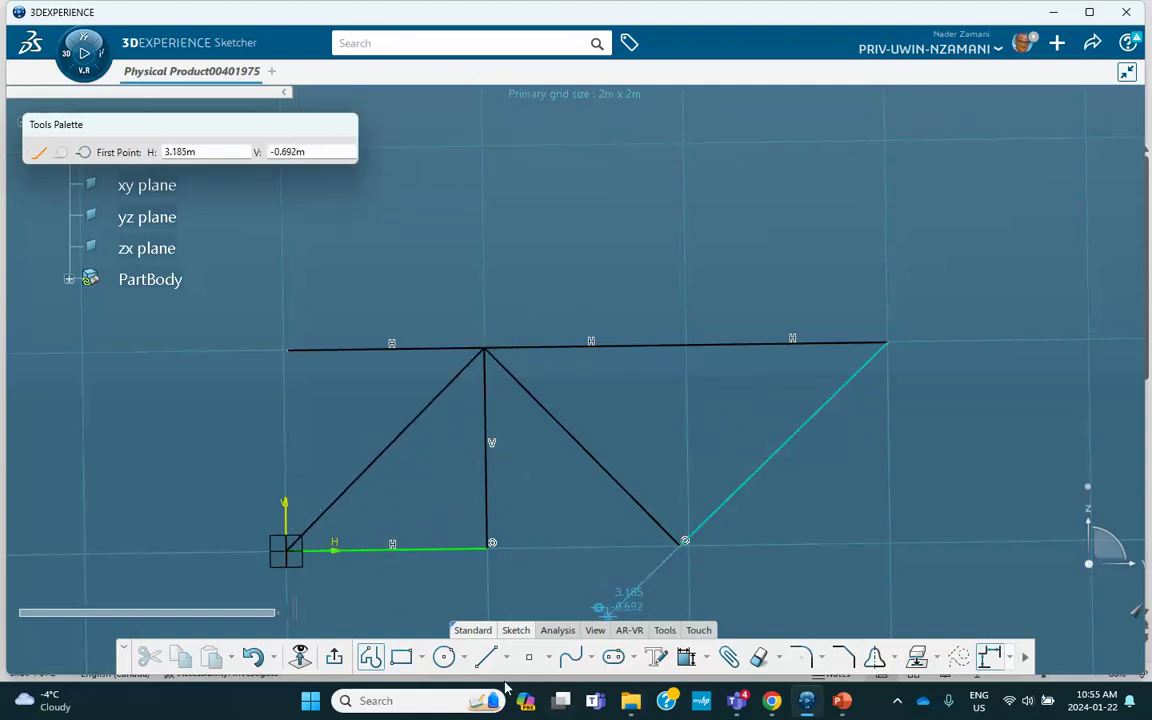
left_click(962, 381)
key("Escape")
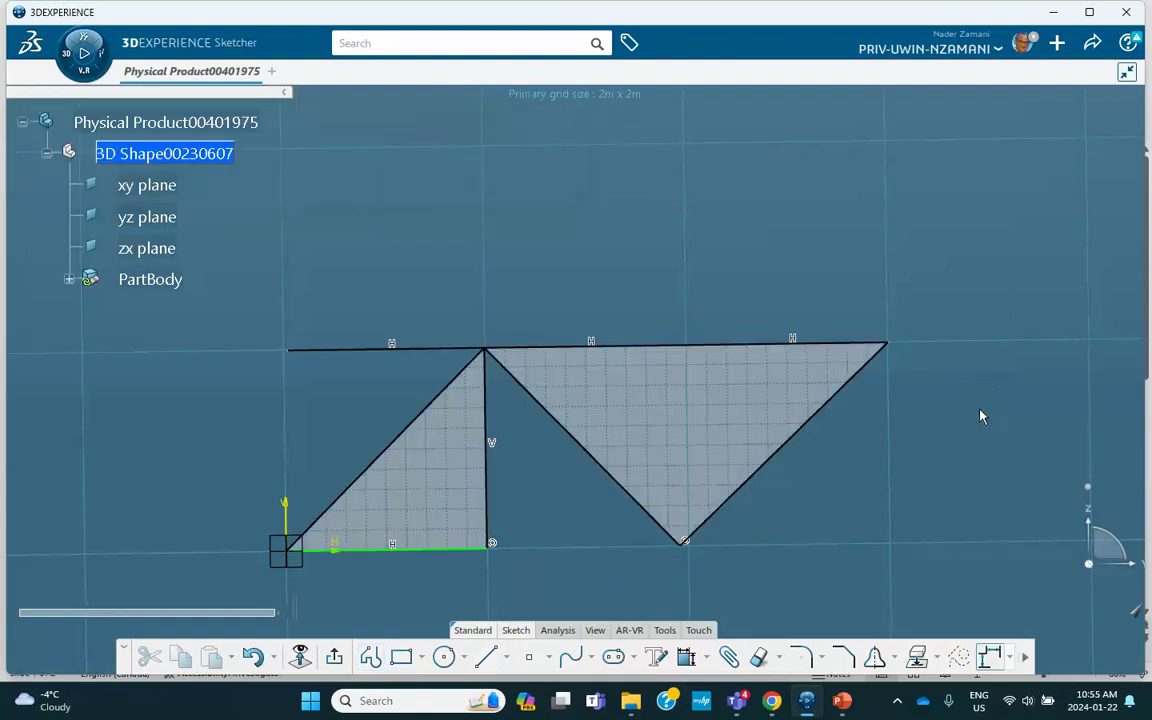
Draw a vertical line from the lower joint where the two diagonals meet up to the second inner joint of the top chord.
left_click(486, 656)
left_click(684, 542)
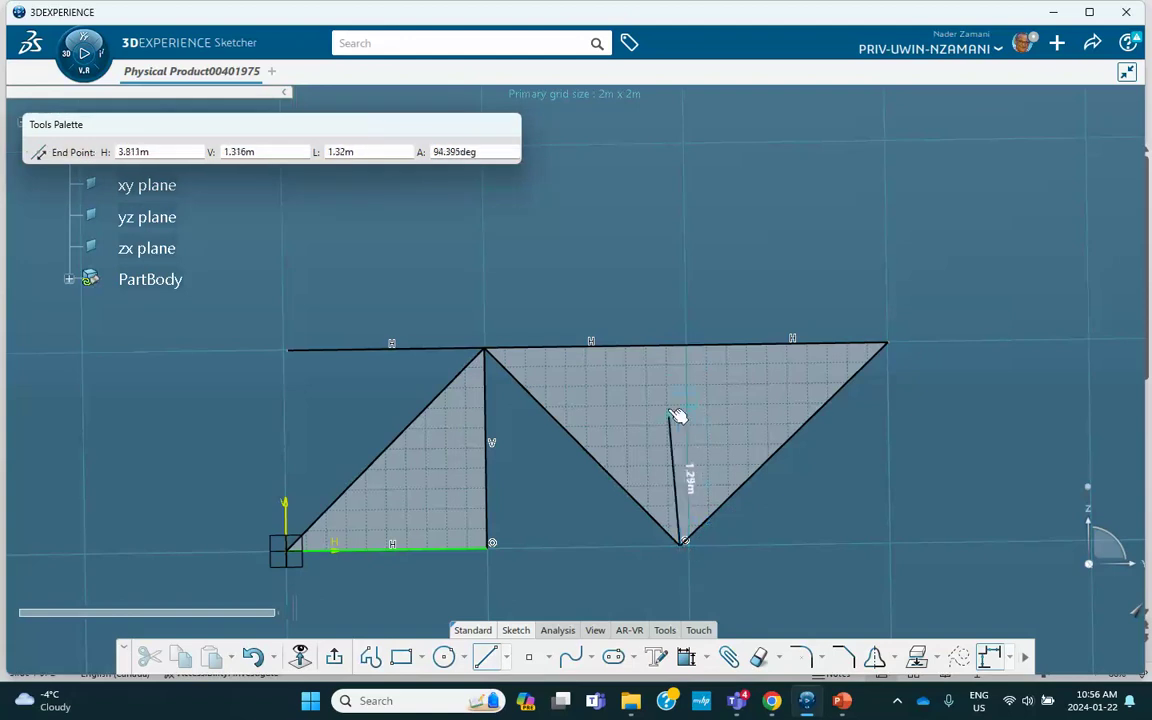
left_click(683, 343)
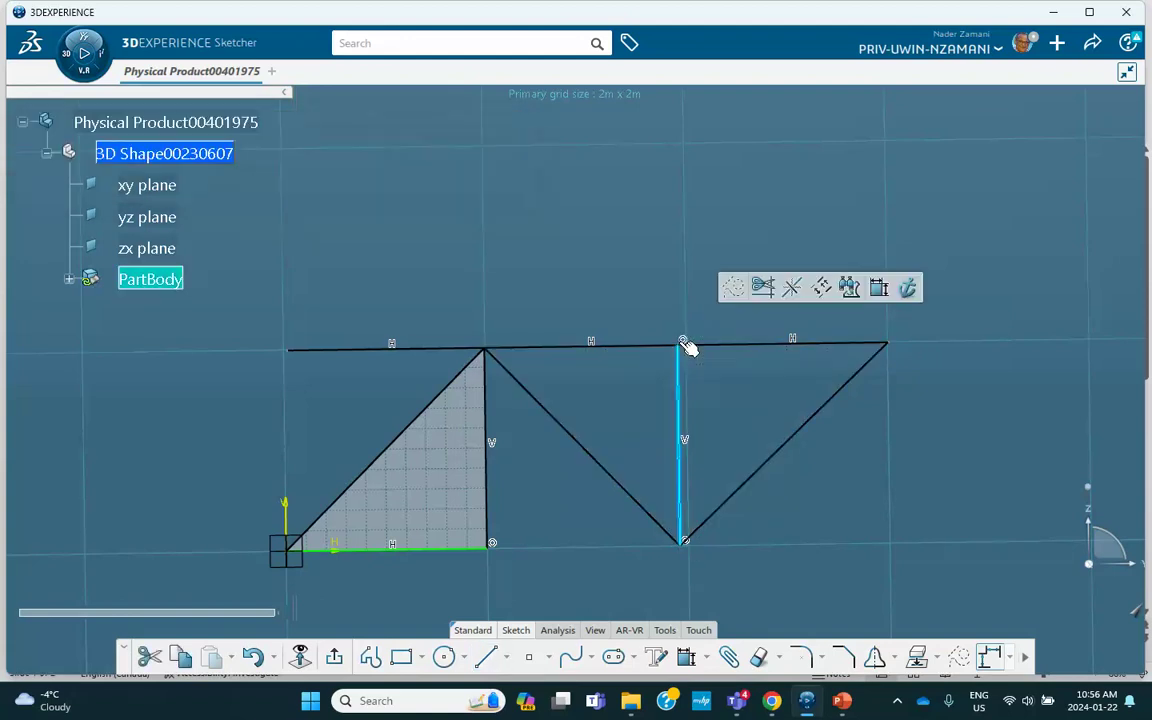
left_click(837, 489)
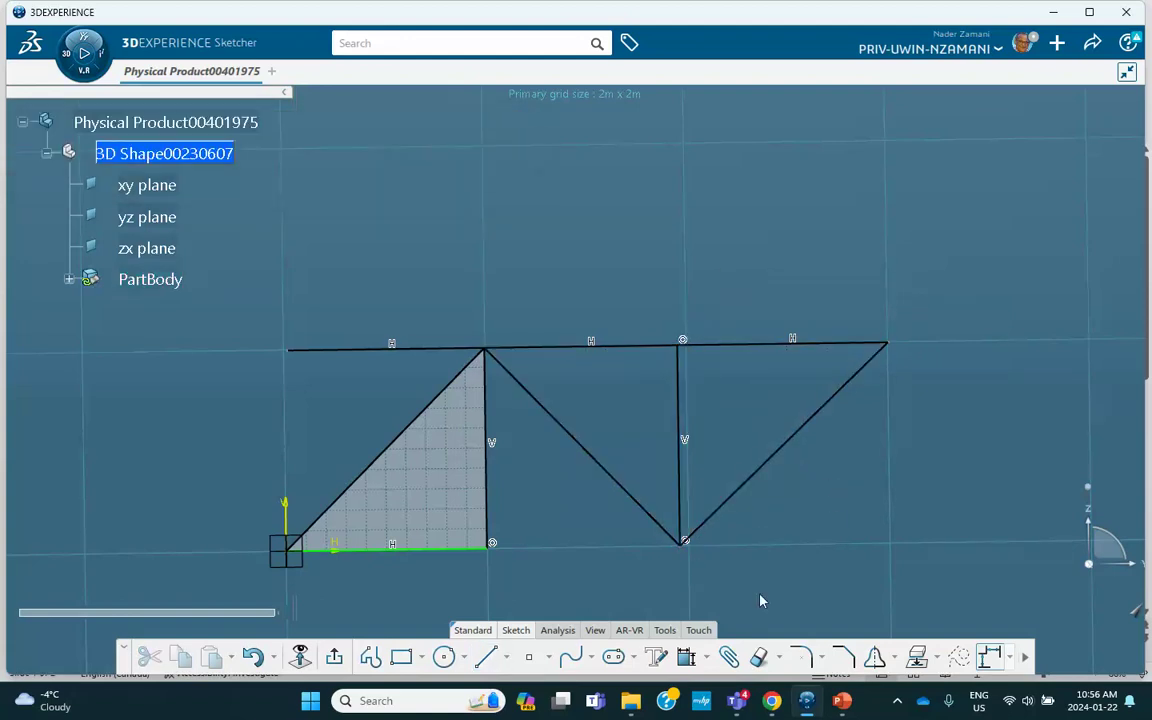
Draw a horizontal line from the lower joint where the diagonals meet to the foot of the first vertical member.
left_click(486, 656)
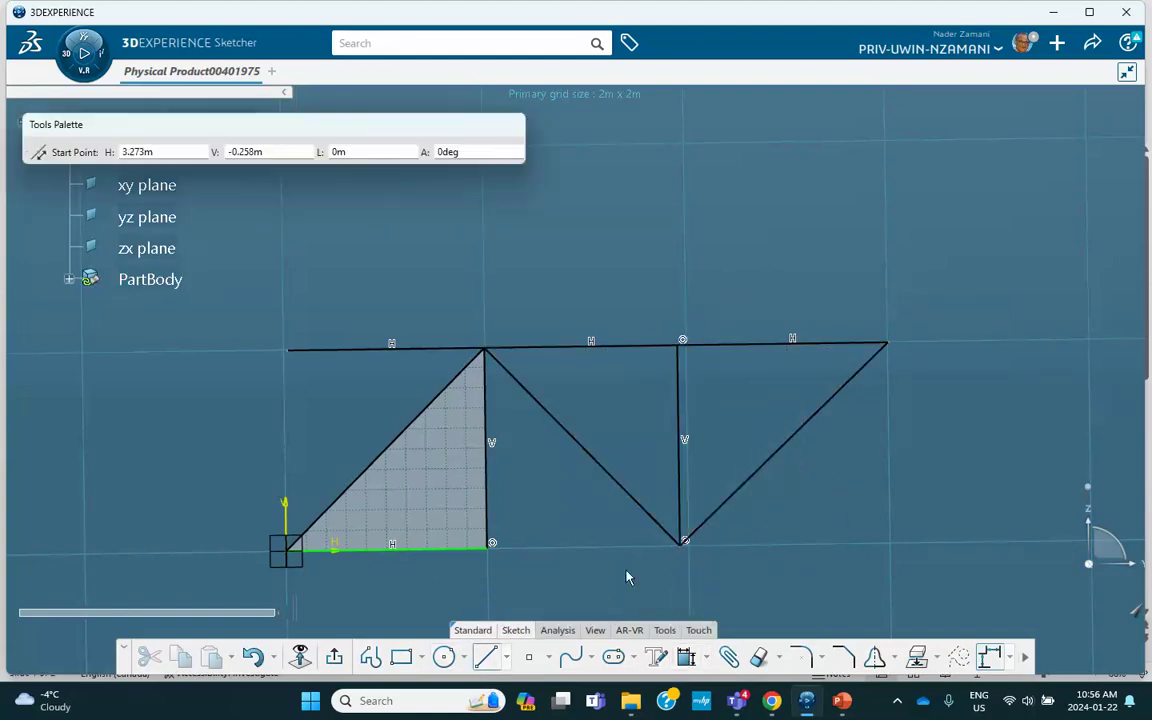
left_click(686, 545)
left_click(495, 548)
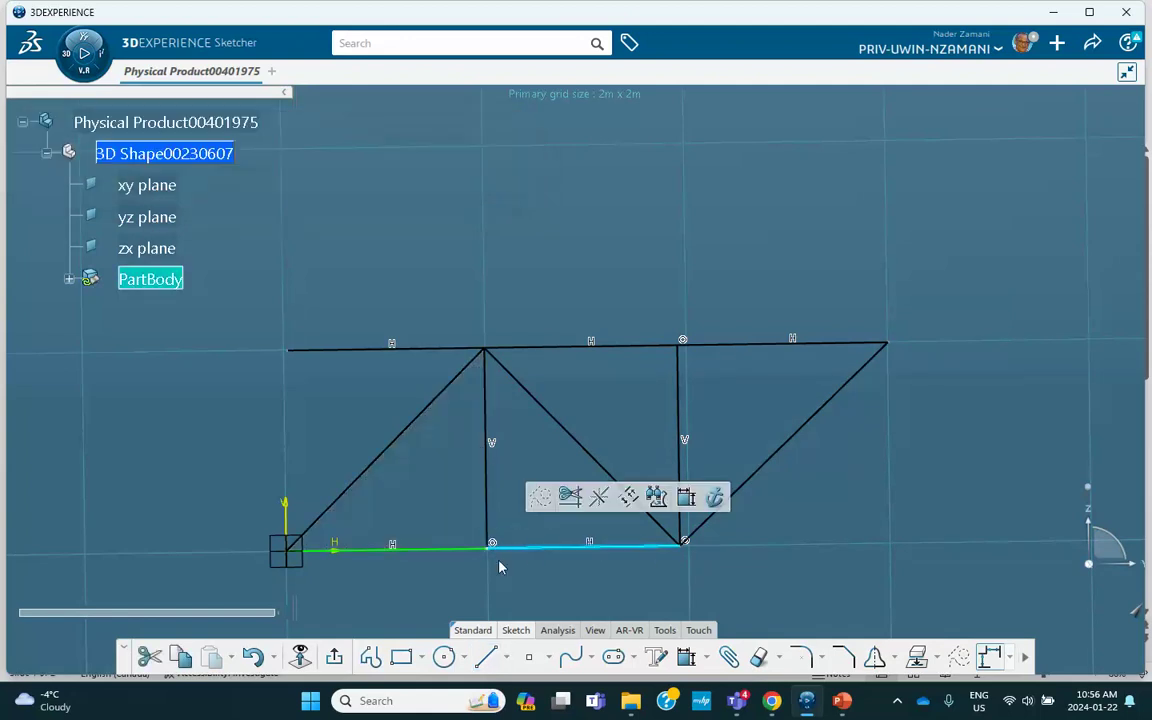
Constrain the free end point of the top chord above the origin to be coincident with the sketch's vertical axis.
middle_click_drag(642, 535, 654, 464)
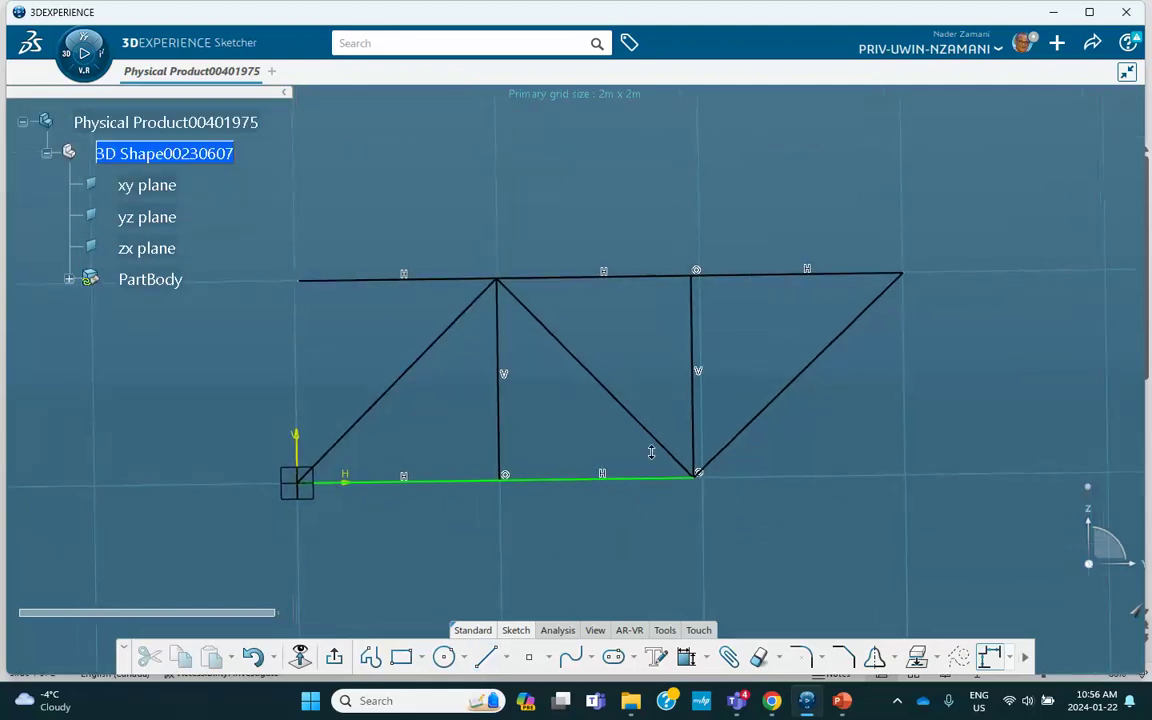
scroll(565, 383, "up", 2)
mouse_move(565, 383)
middle_mouse_down()
mouse_move(684, 415)
mouse_move(717, 446)
middle_mouse_up()
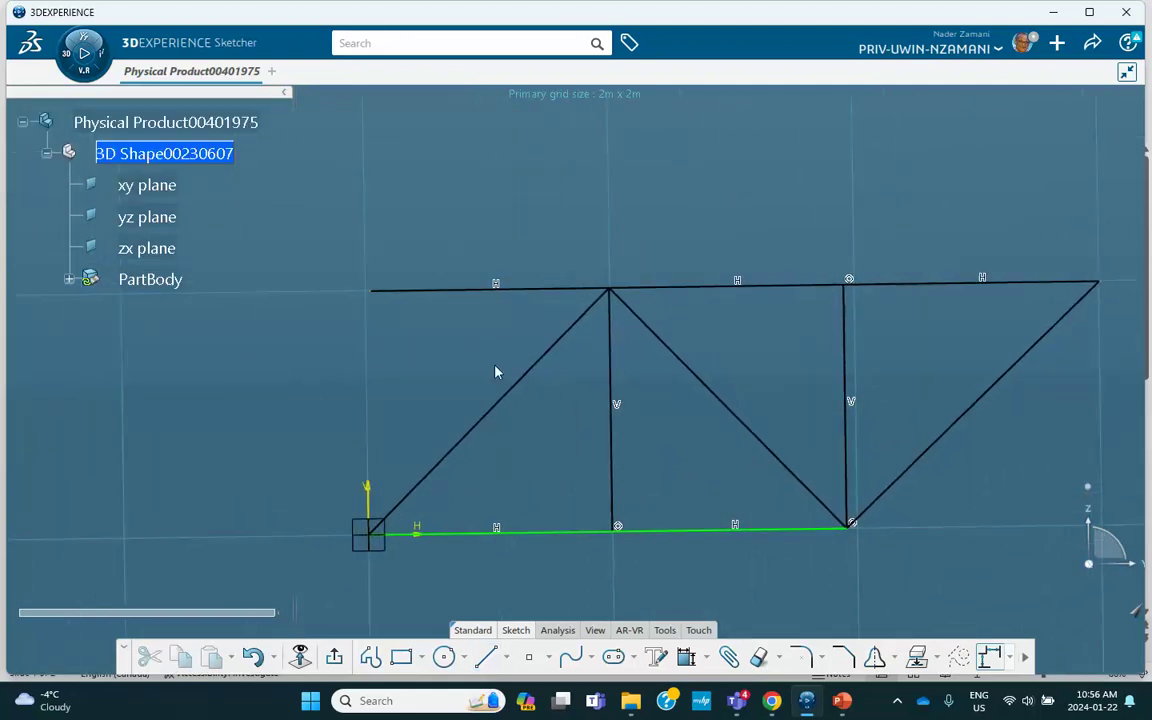
left_click(373, 292)
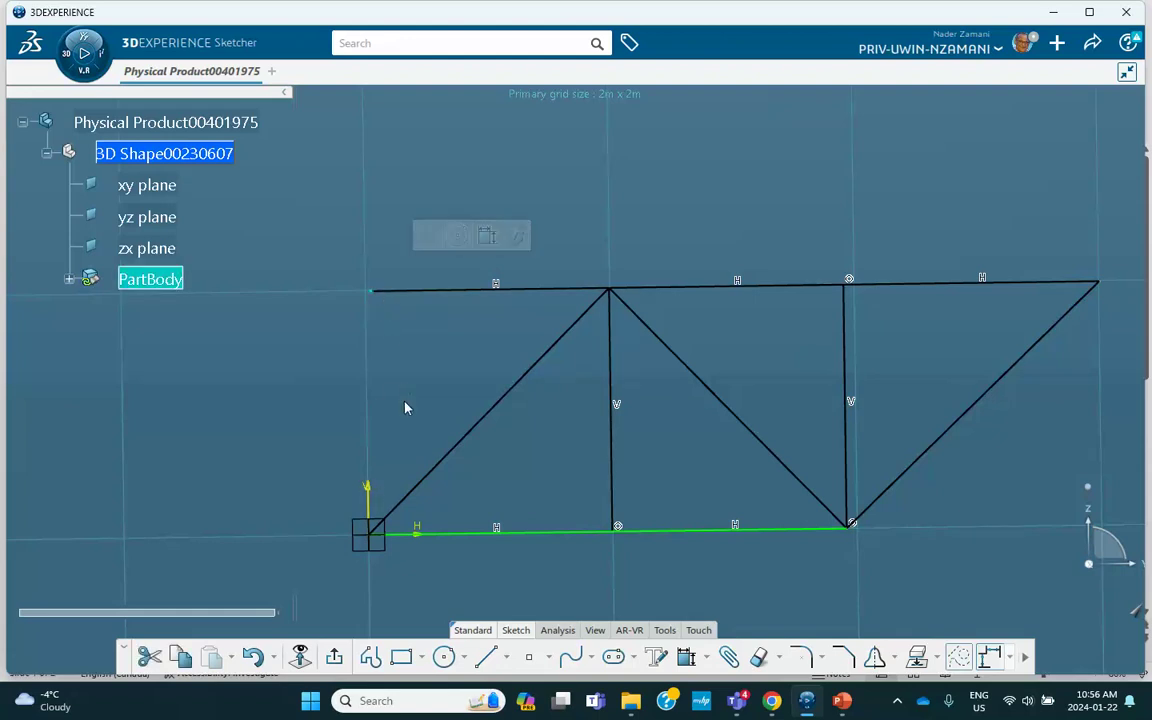
left_click(368, 490)
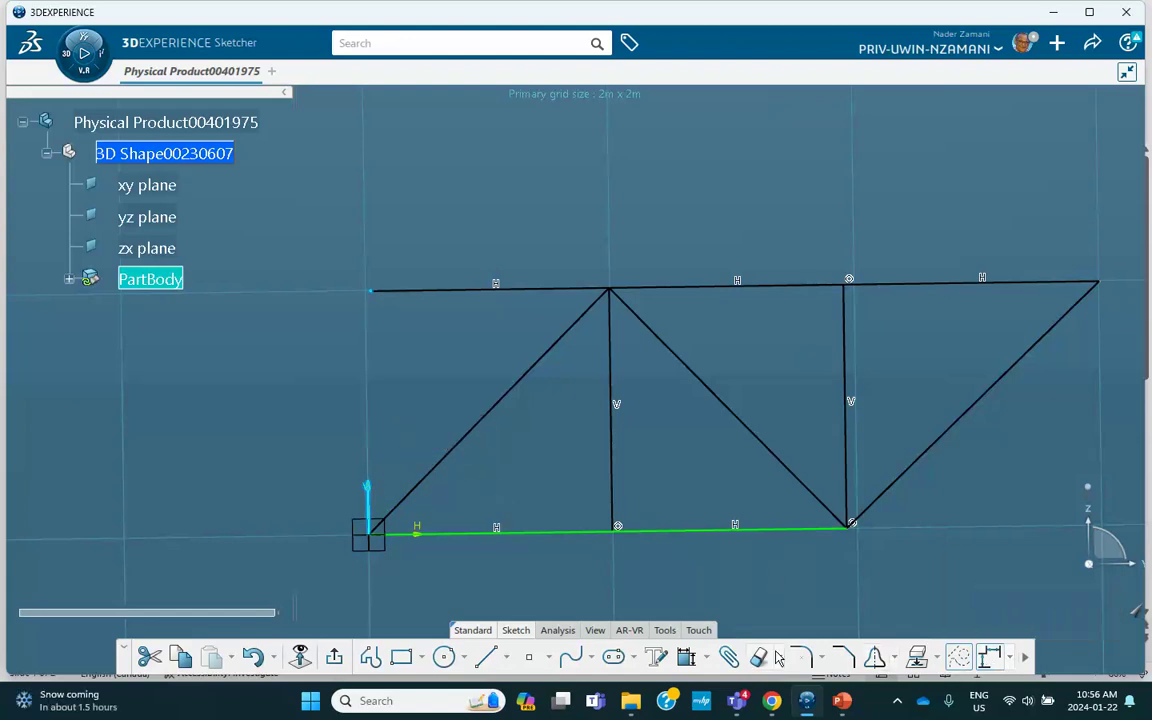
left_click(706, 657)
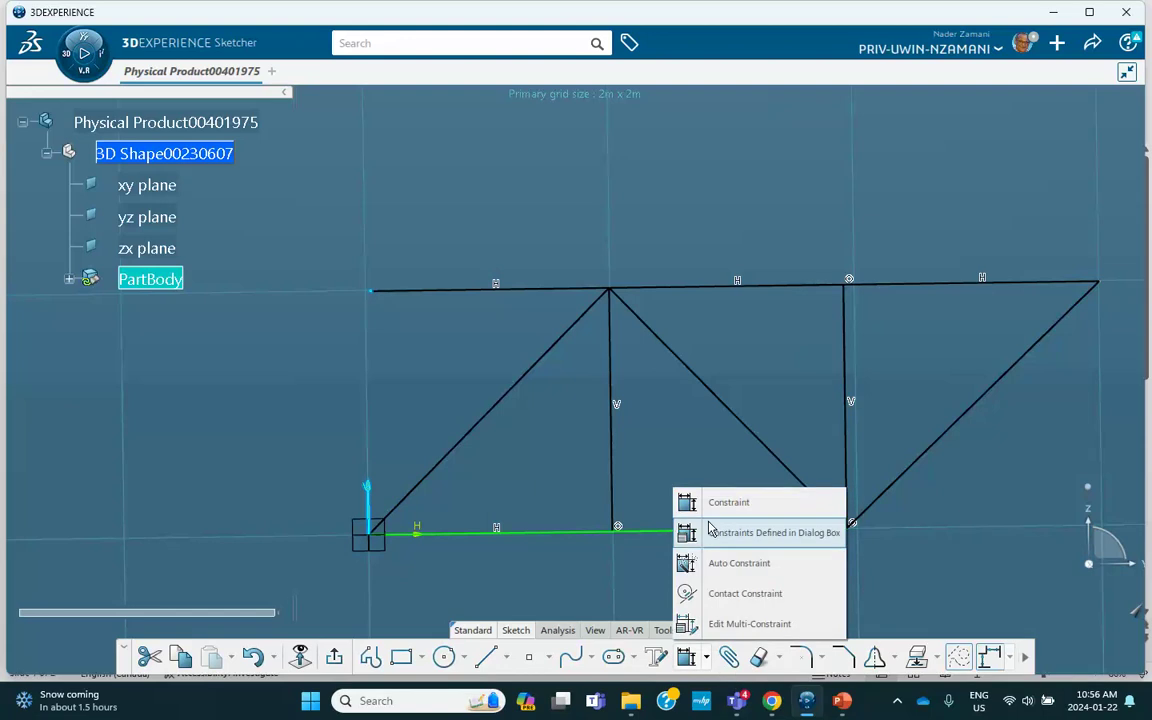
left_click(760, 533)
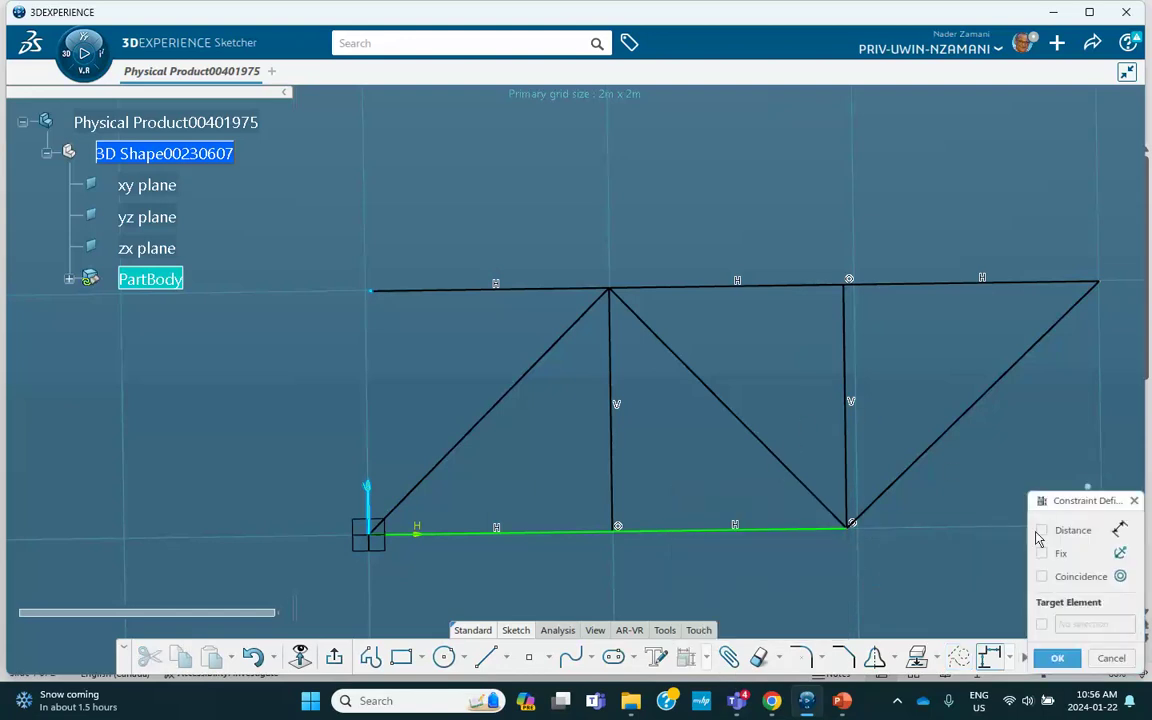
left_click(1042, 577)
left_click(1058, 659)
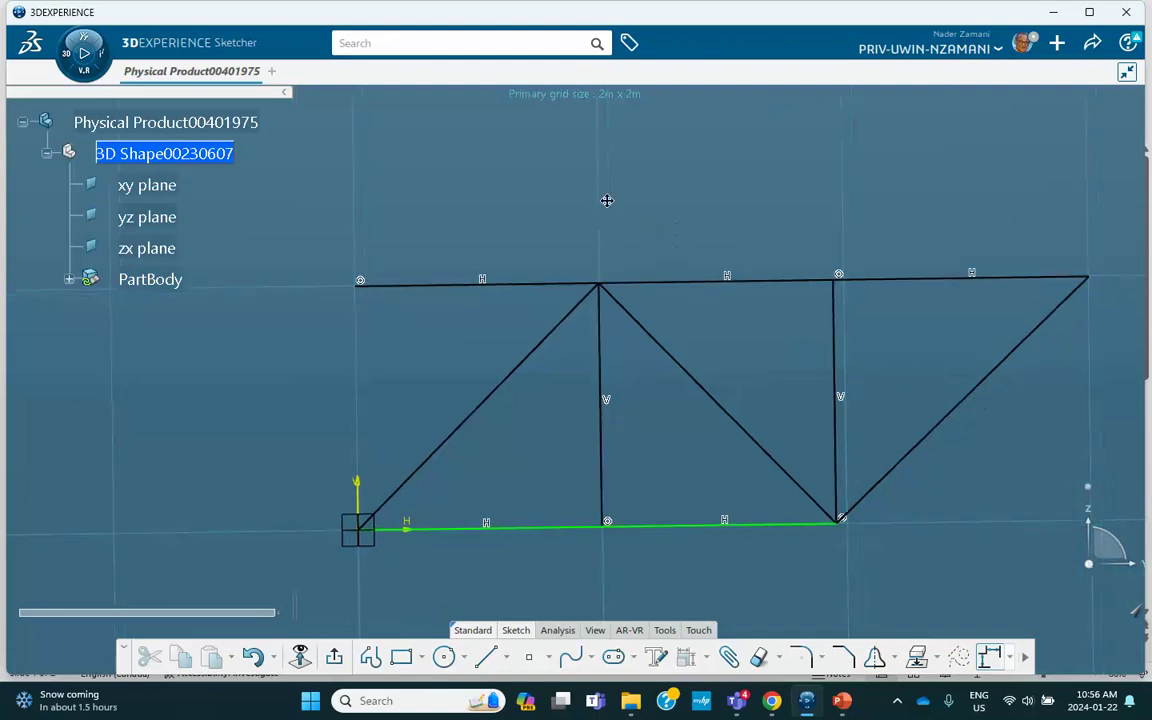
Dimension the top chord segment starting at the vertical axis to 2 m and accept scaling the whole sketch.
middle_click_drag(607, 200, 538, 175)
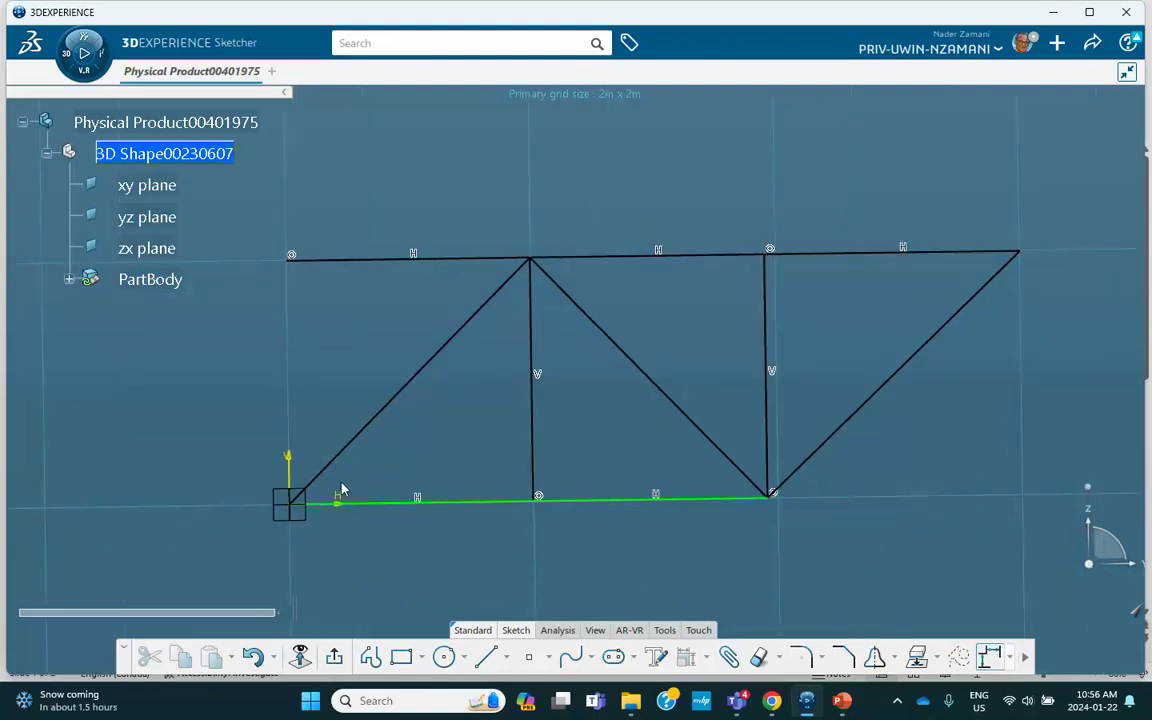
scroll(355, 480, "up", 4)
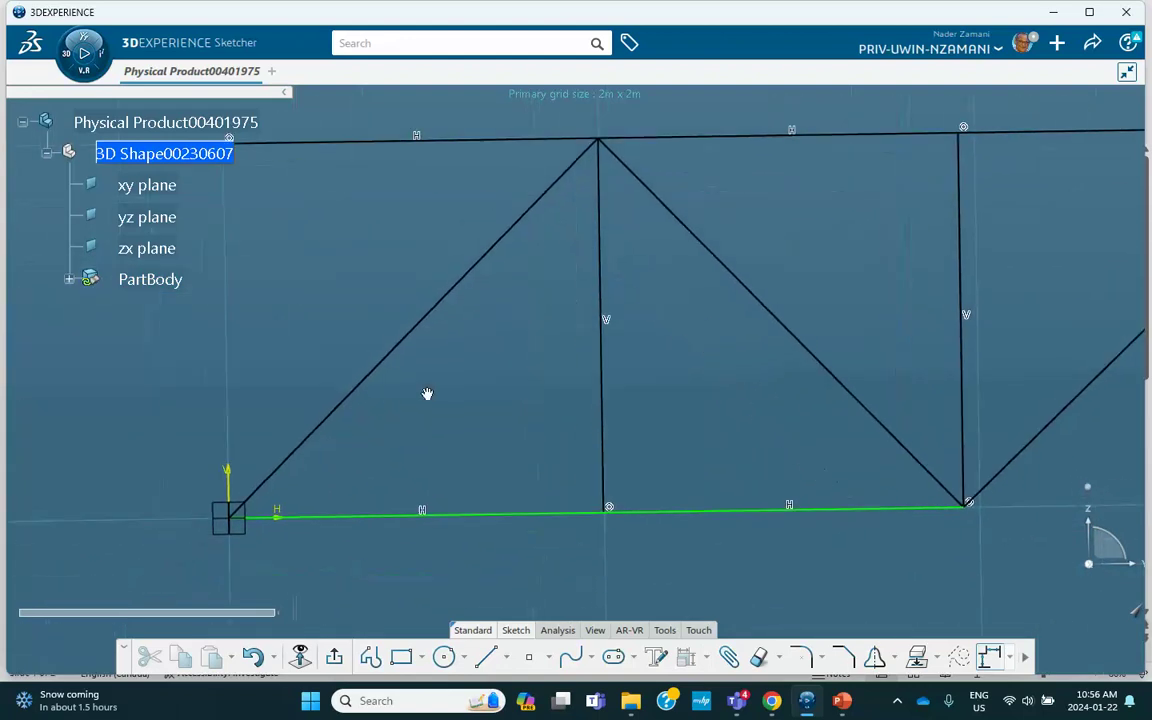
middle_click_drag(427, 394, 427, 403)
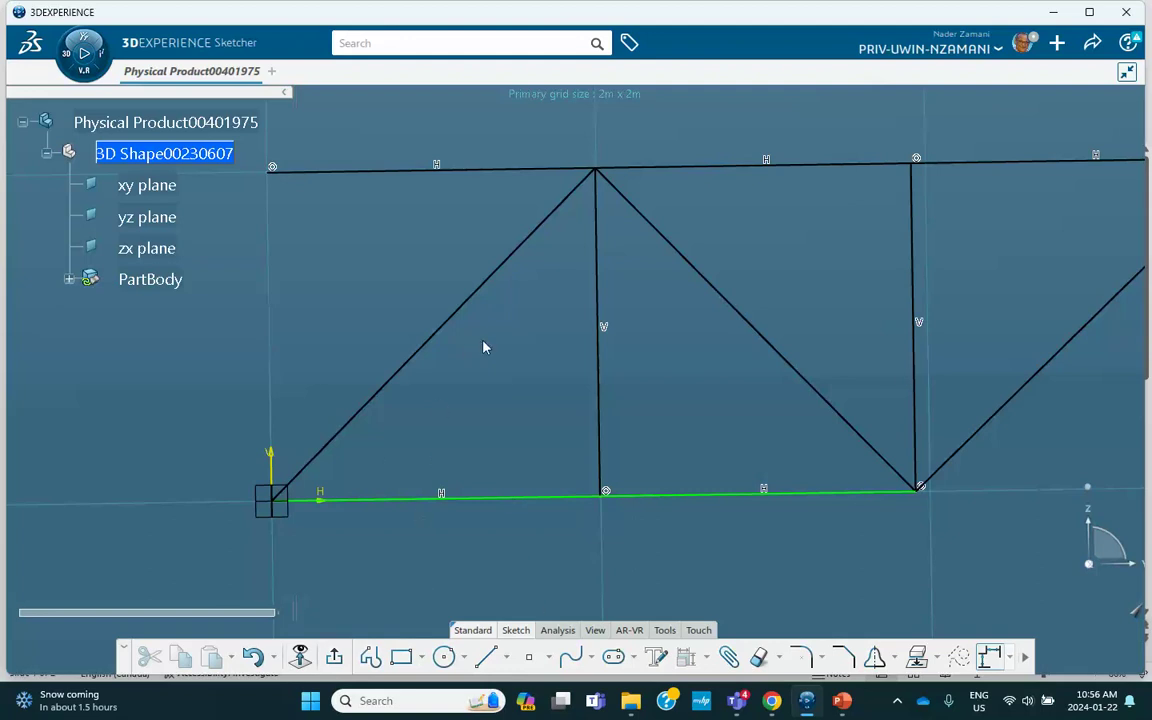
middle_click_drag(477, 360, 476, 440)
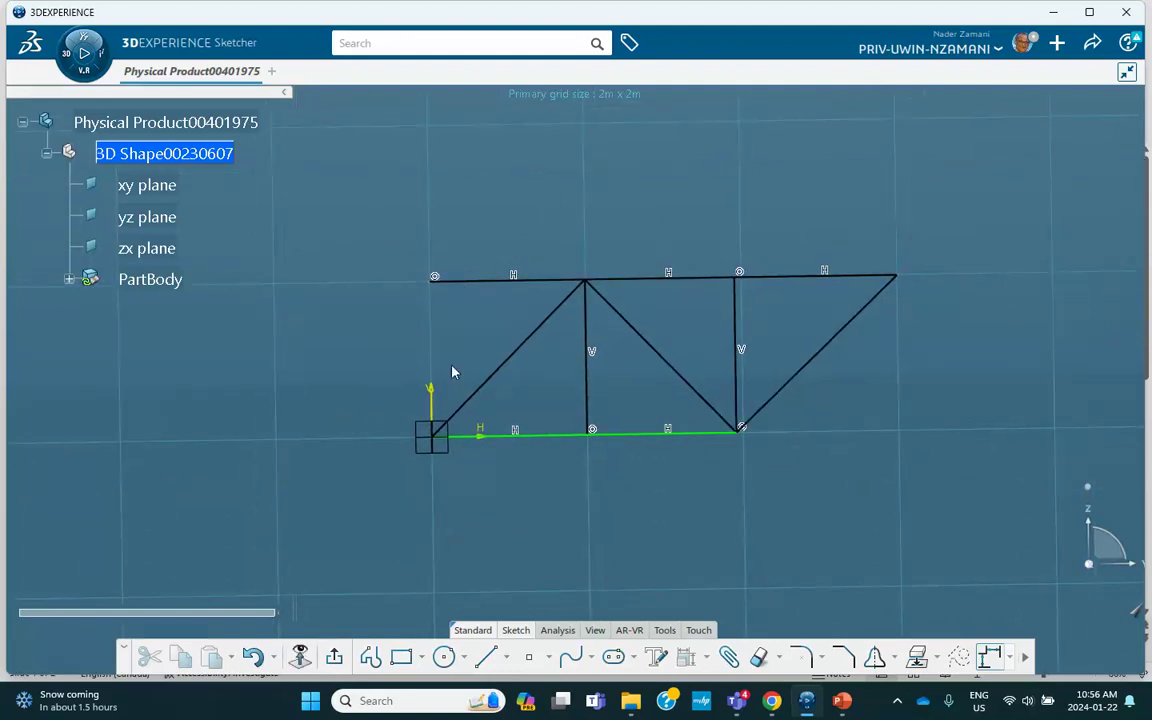
left_click(490, 279)
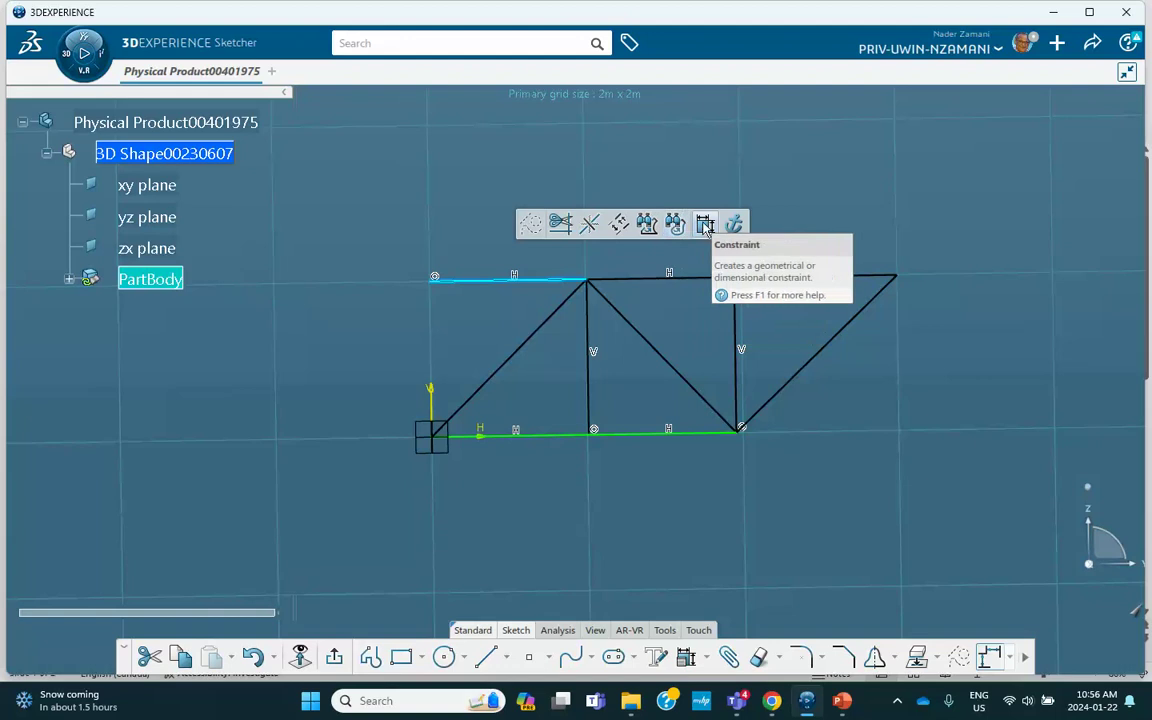
left_click(705, 224)
left_click(527, 230)
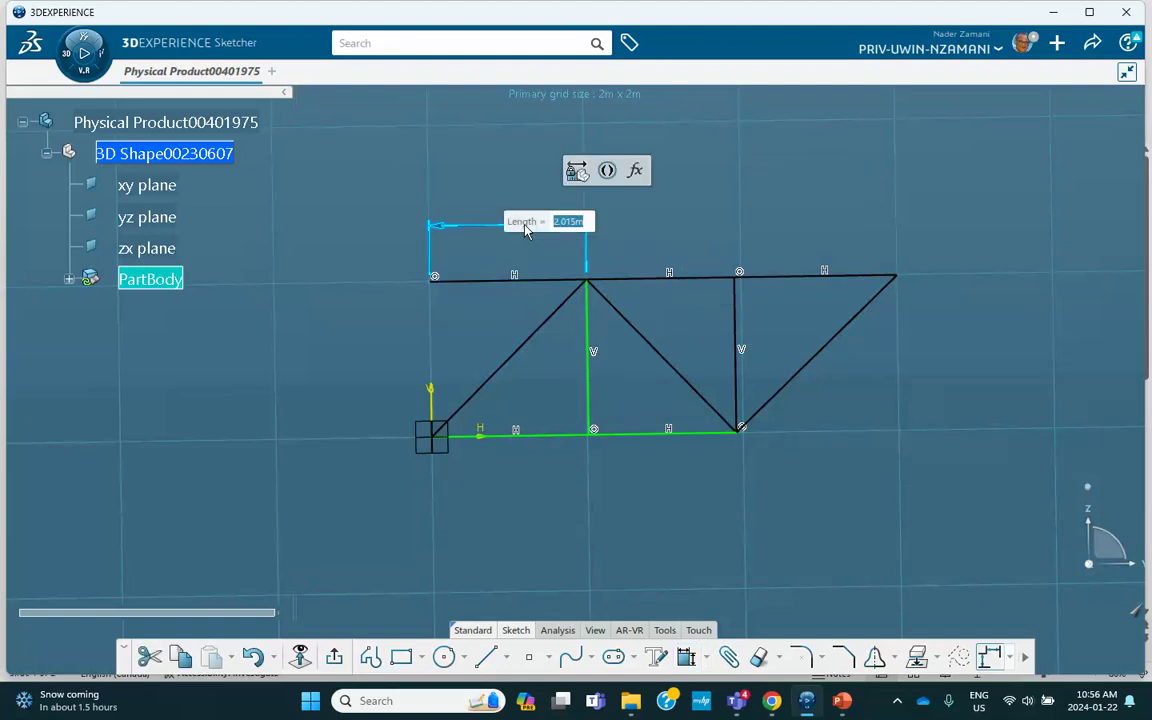
type("2")
key("Return")
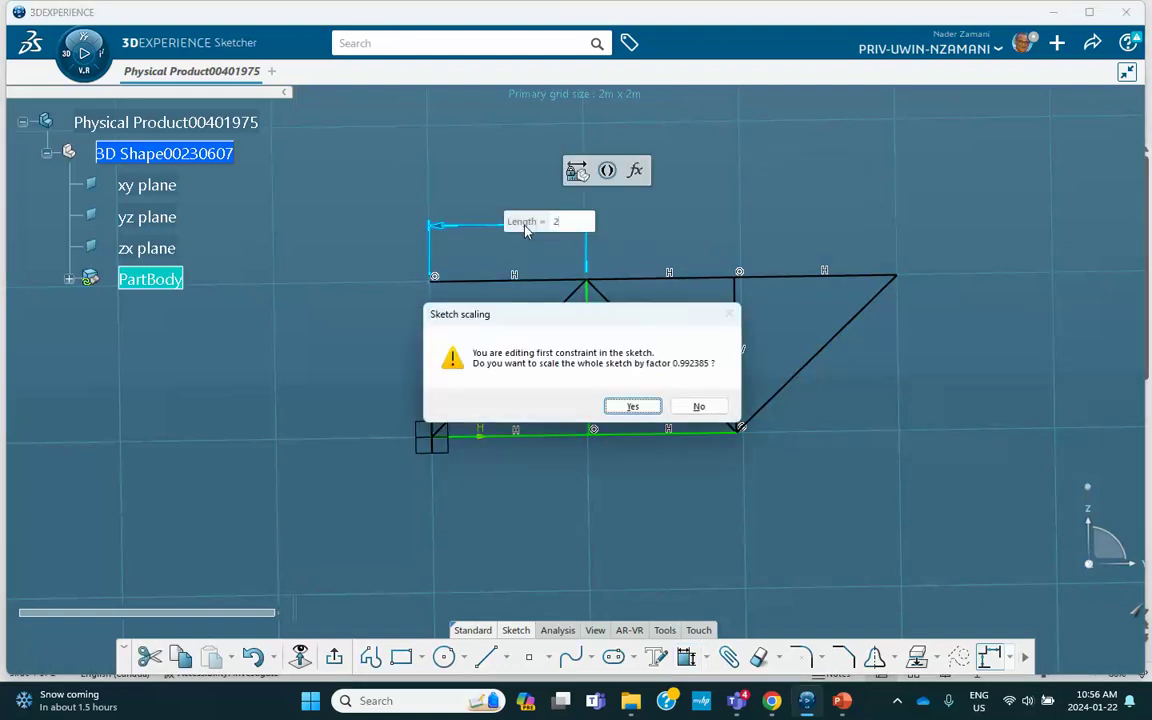
left_click(632, 407)
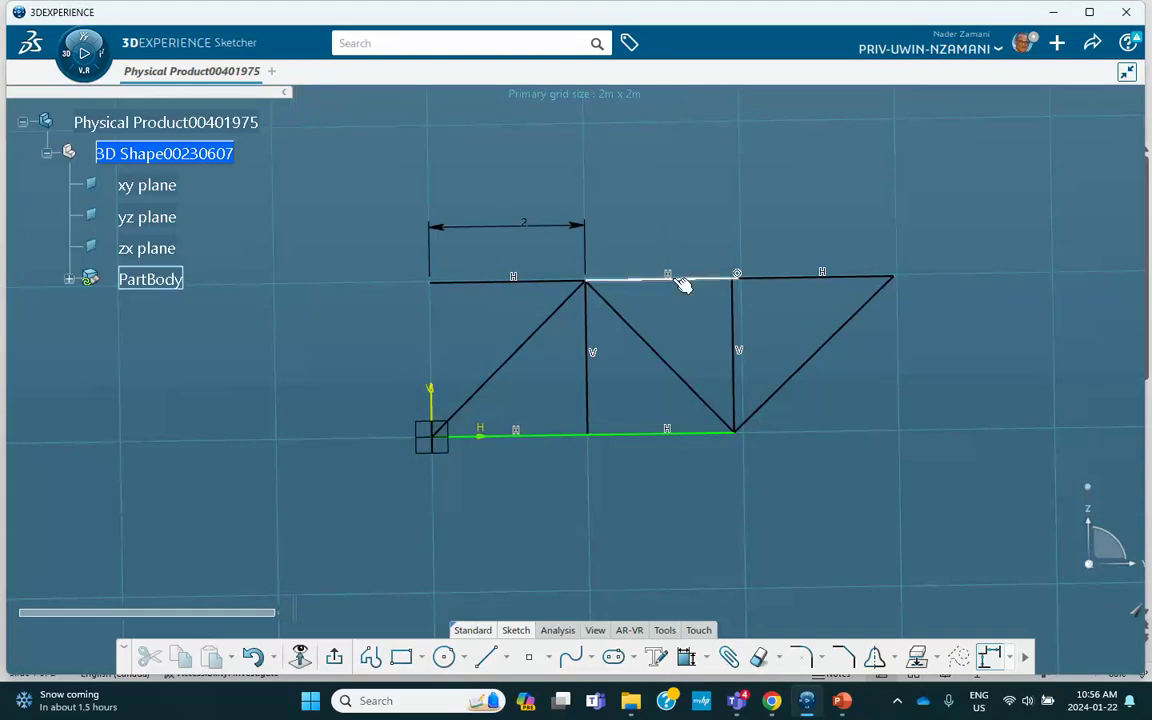
Add a length constraint to the middle segment of the top chord and set it to 2 m.
left_click(683, 280)
left_click(900, 222)
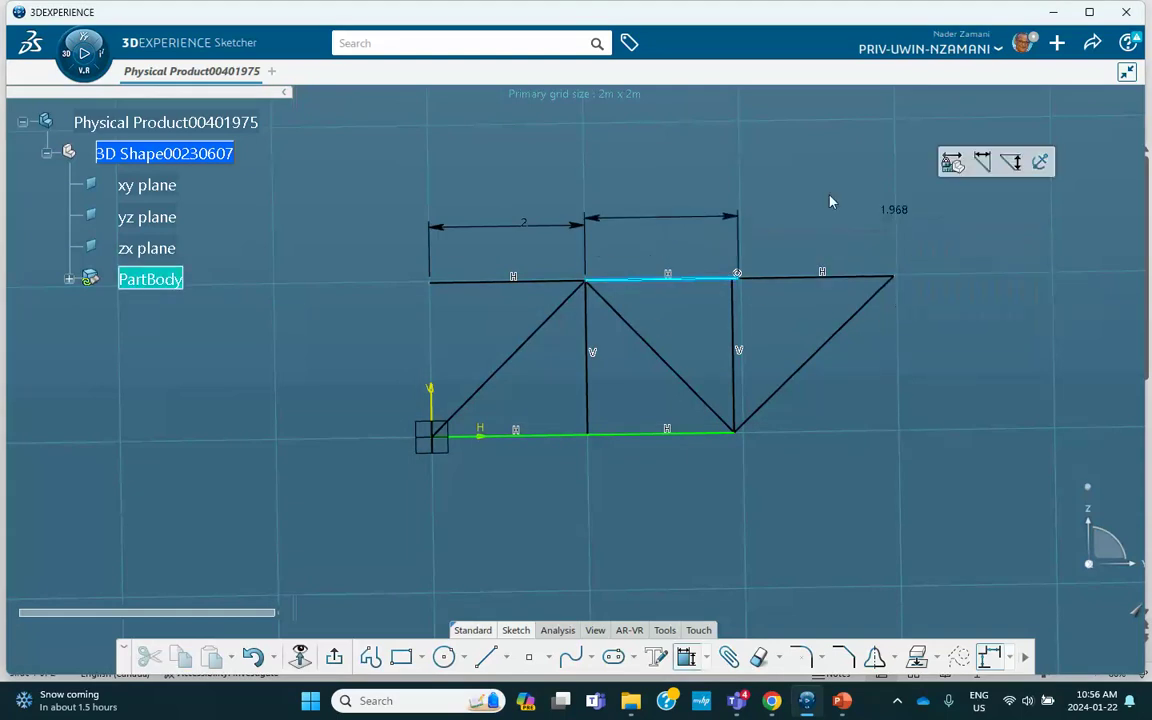
left_click(698, 155)
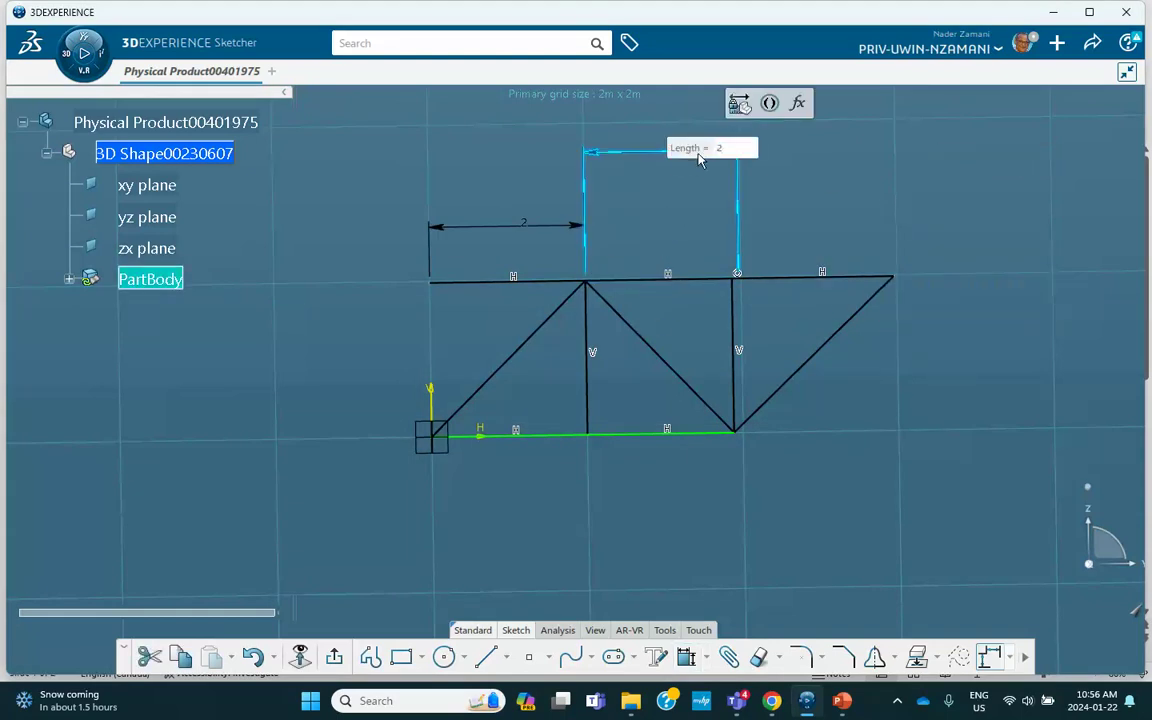
type("2")
key("Return")
left_click(812, 239)
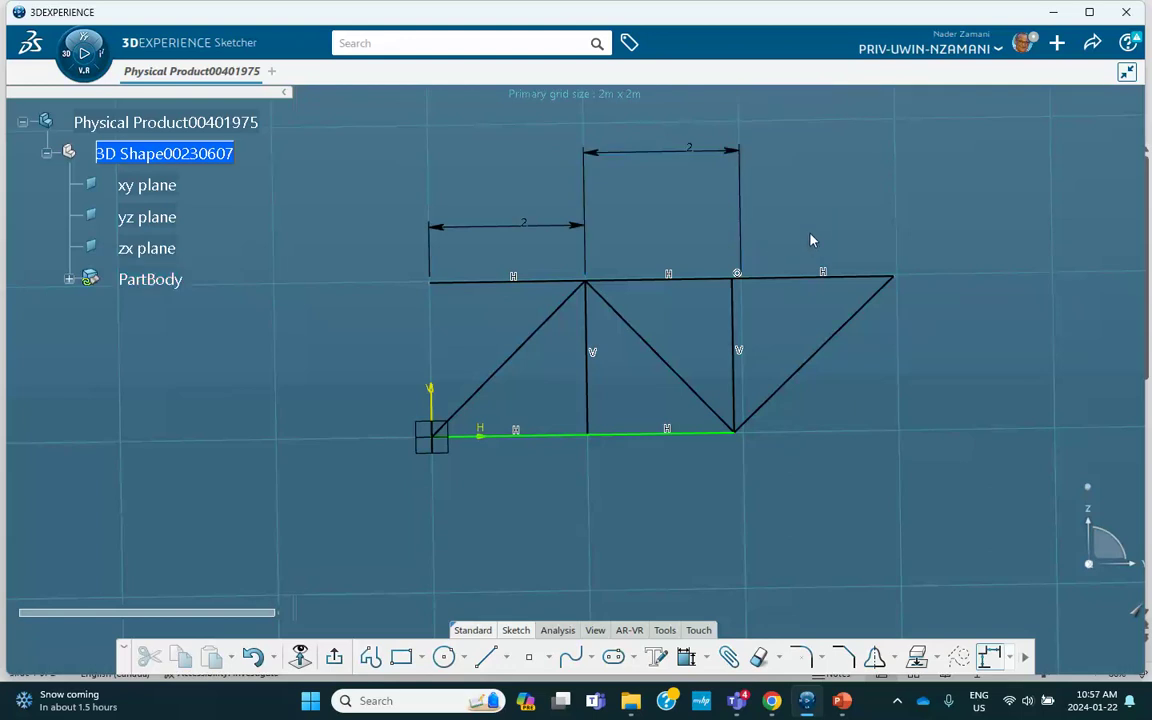
Add a length constraint to the top chord's outer segment, farthest from the origin, and set it to 2 m.
left_click(807, 288)
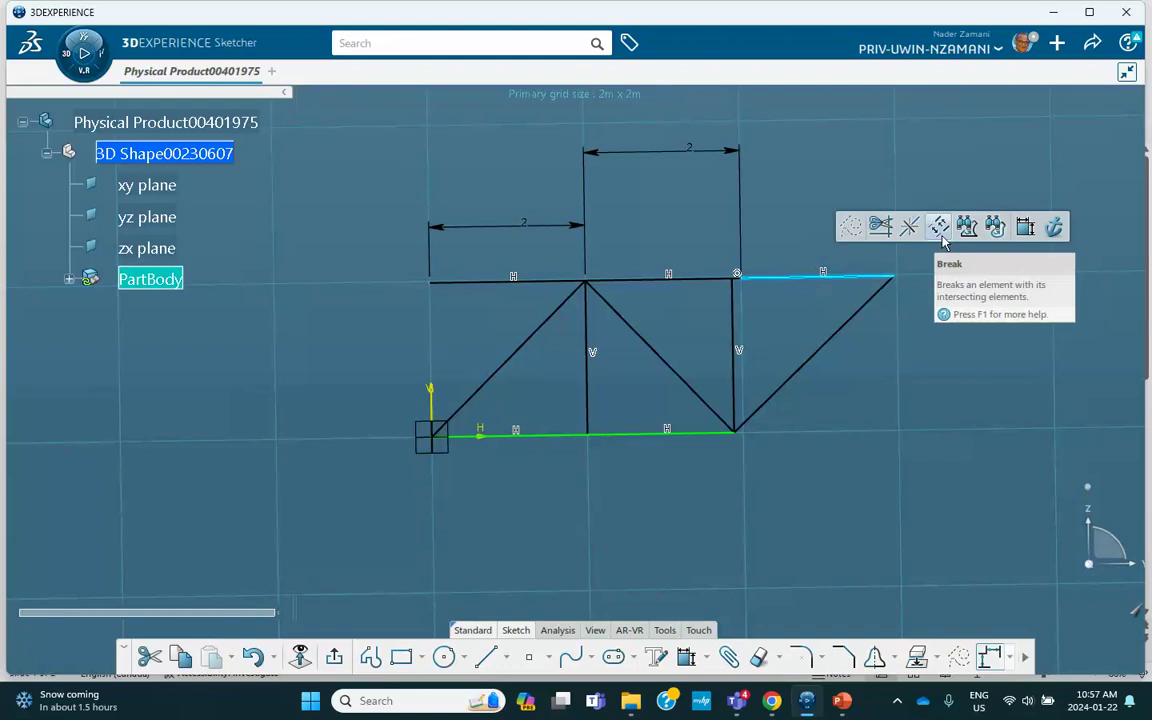
left_click(900, 223)
left_click(890, 205)
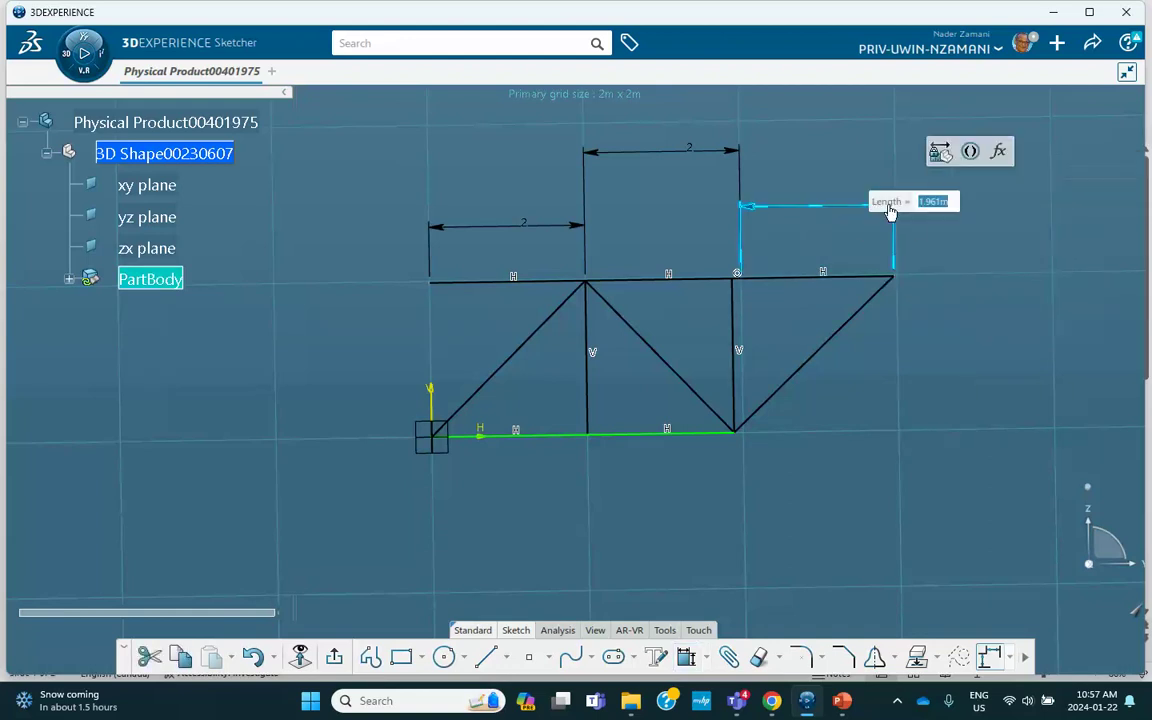
type("2")
key("Return")
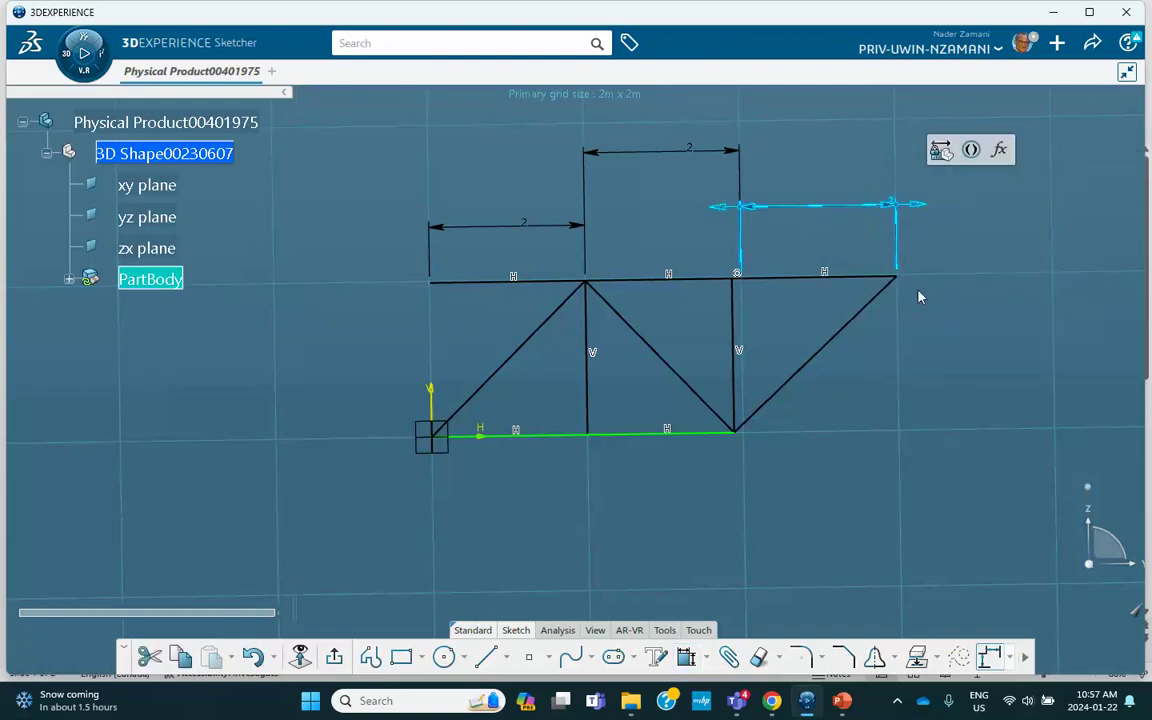
Dimension the bottom chord segment between the two vertical members and set its length to 2 m.
left_click(678, 438)
left_click(868, 380)
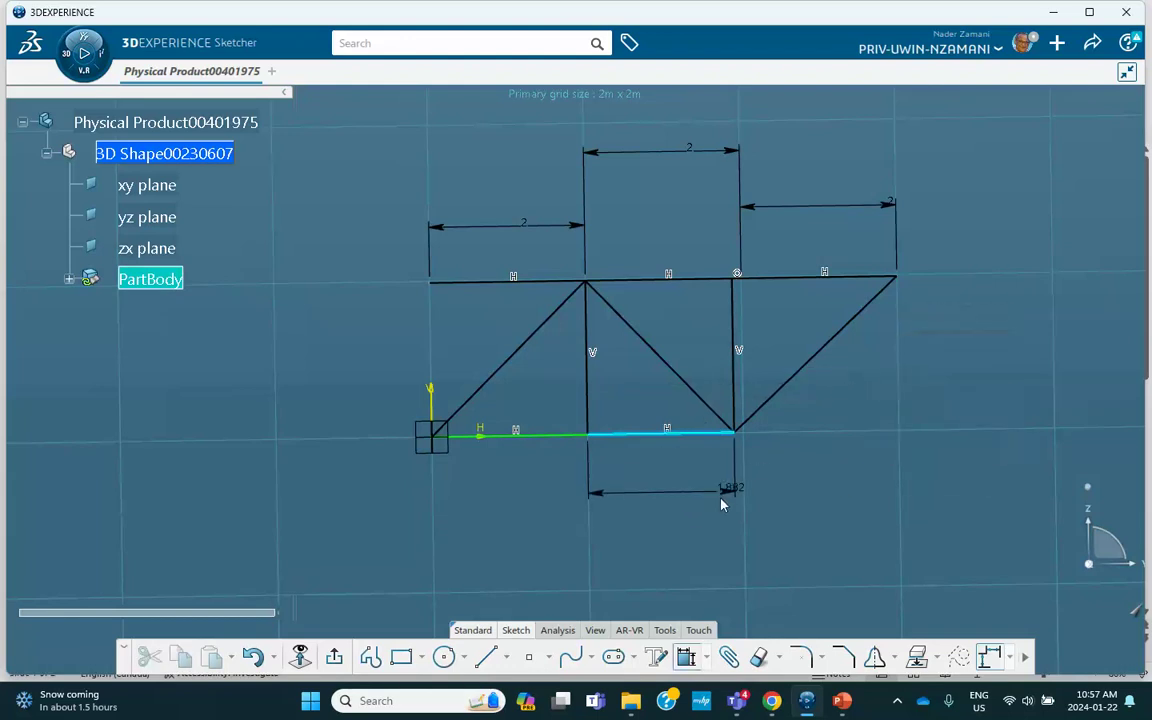
left_click(682, 507)
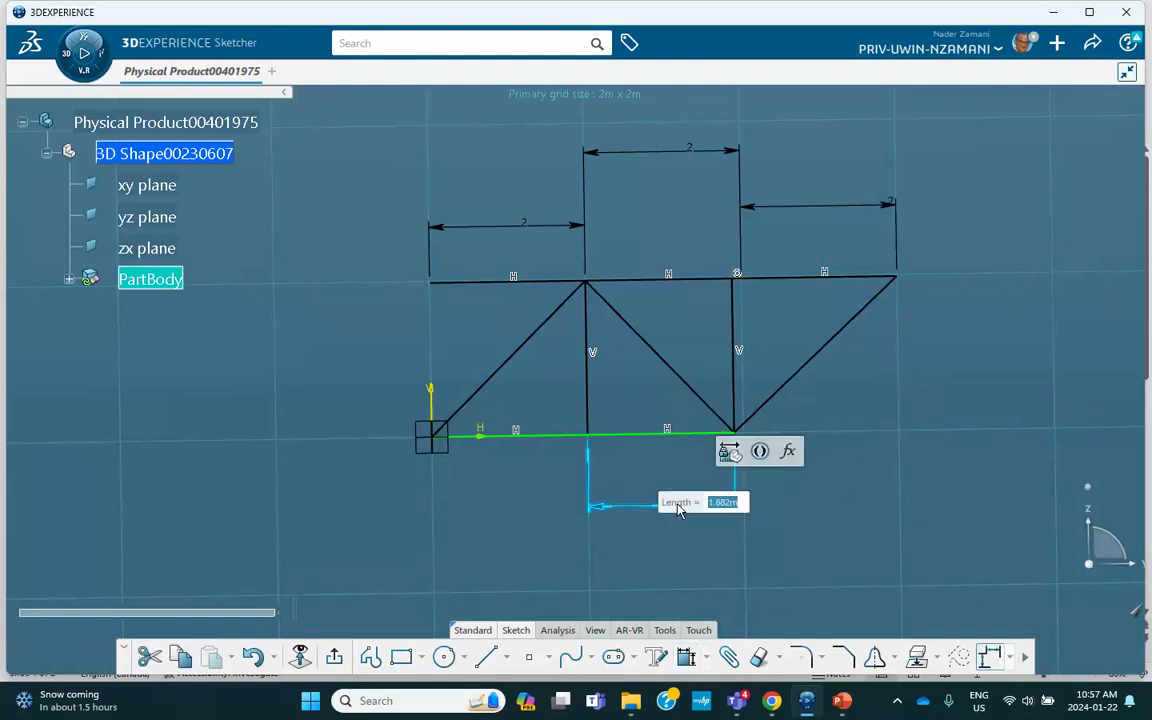
type("2")
key("Return")
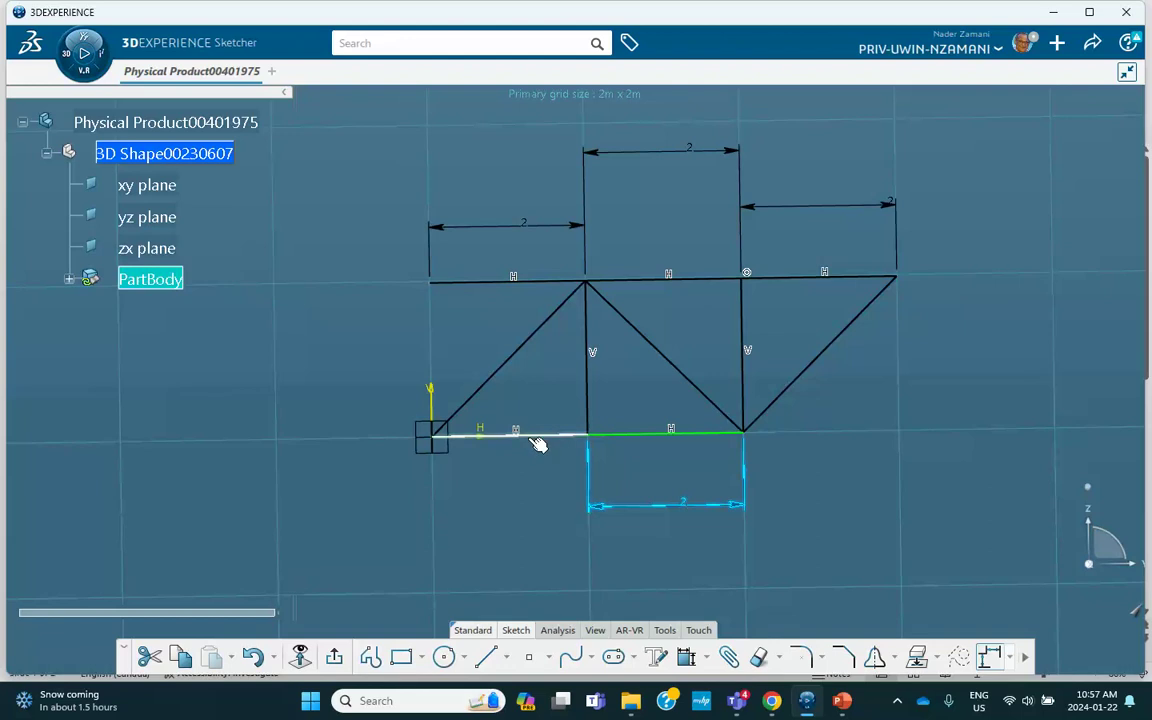
Dimension the length of the bottom chord segment that starts at the origin.
mouse_move(541, 443)
left_click(727, 383)
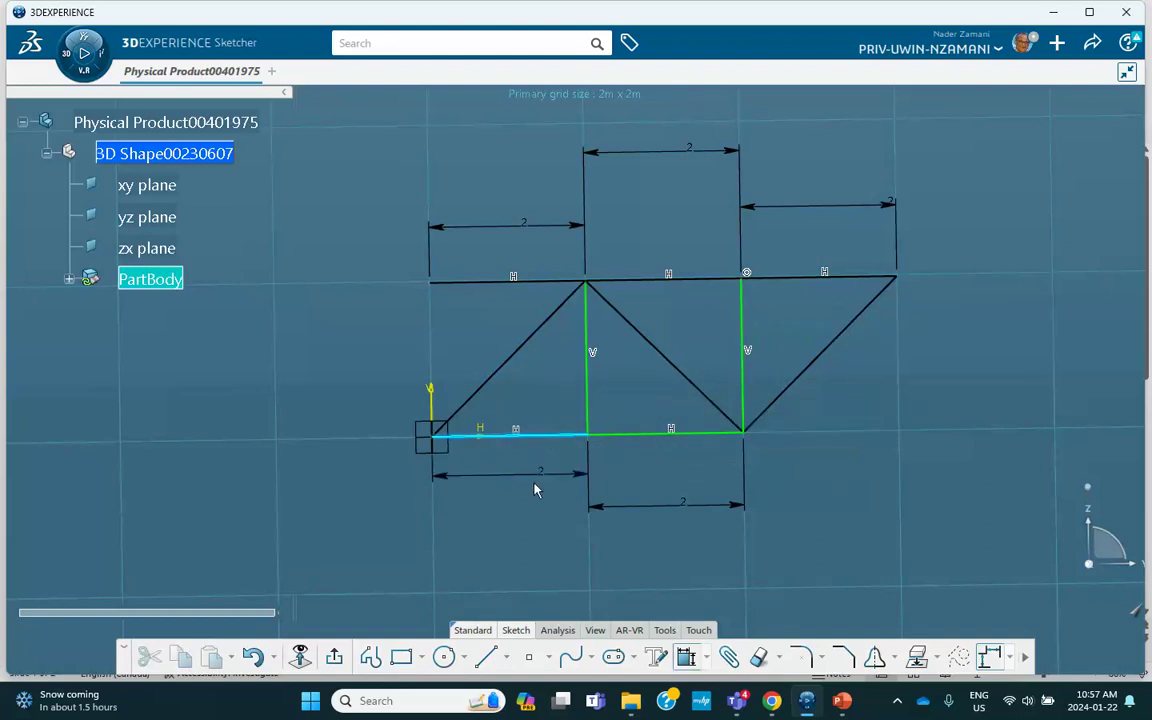
left_click(518, 507)
key("Return")
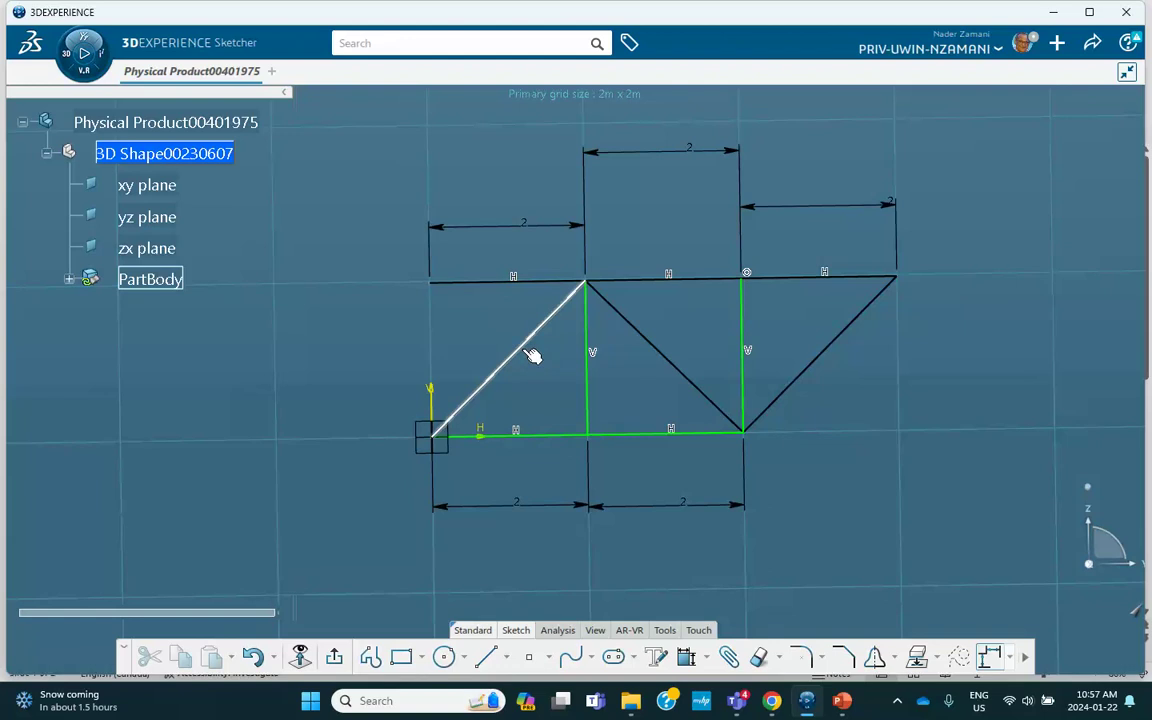
Dimension the second vertical member, at the joint where the diagonals meet, and set its length to 1.5 m.
left_click(745, 335)
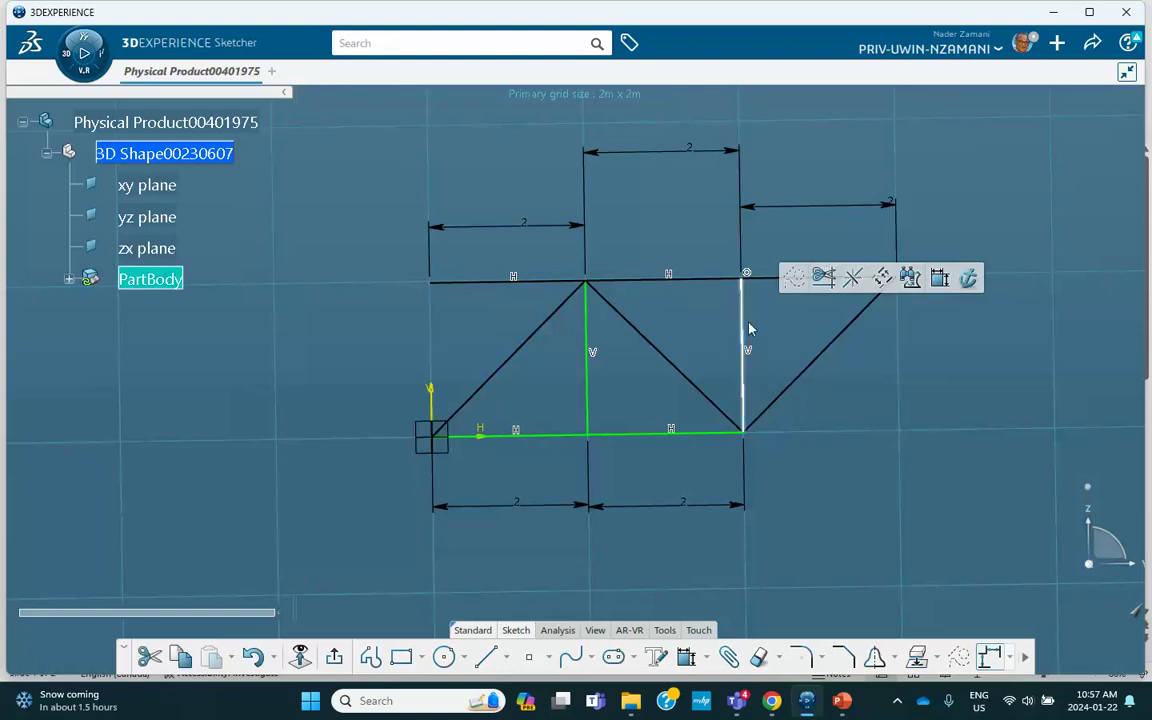
left_click(938, 276)
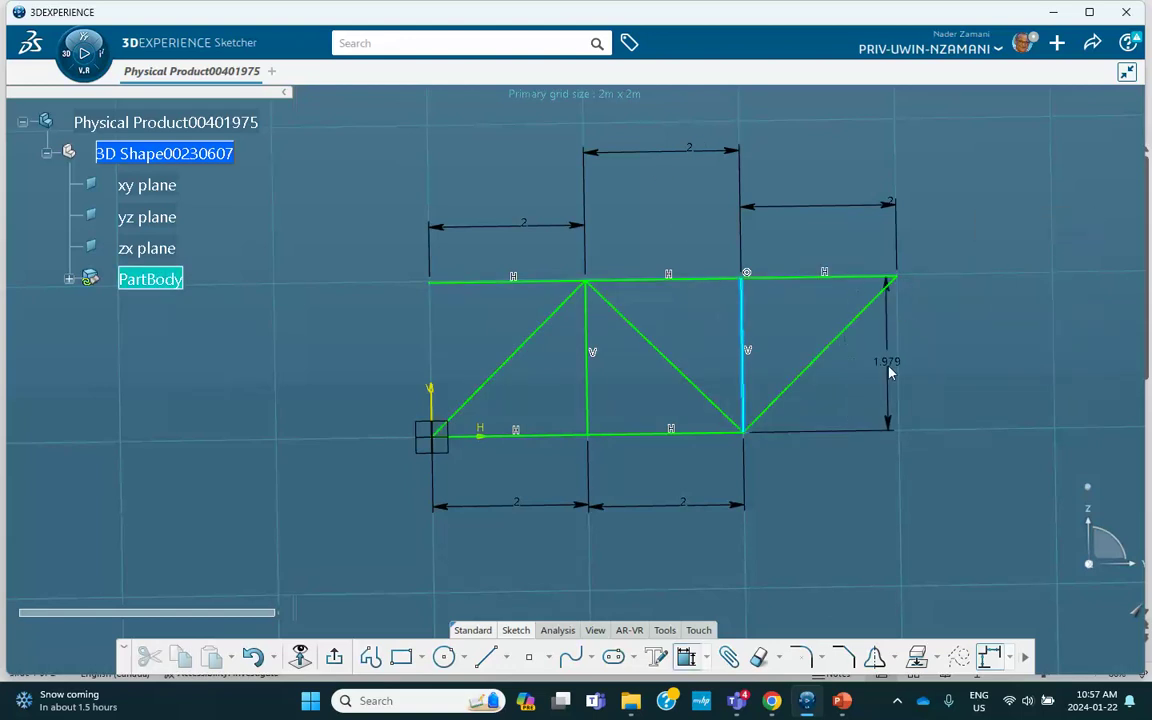
left_click(904, 366)
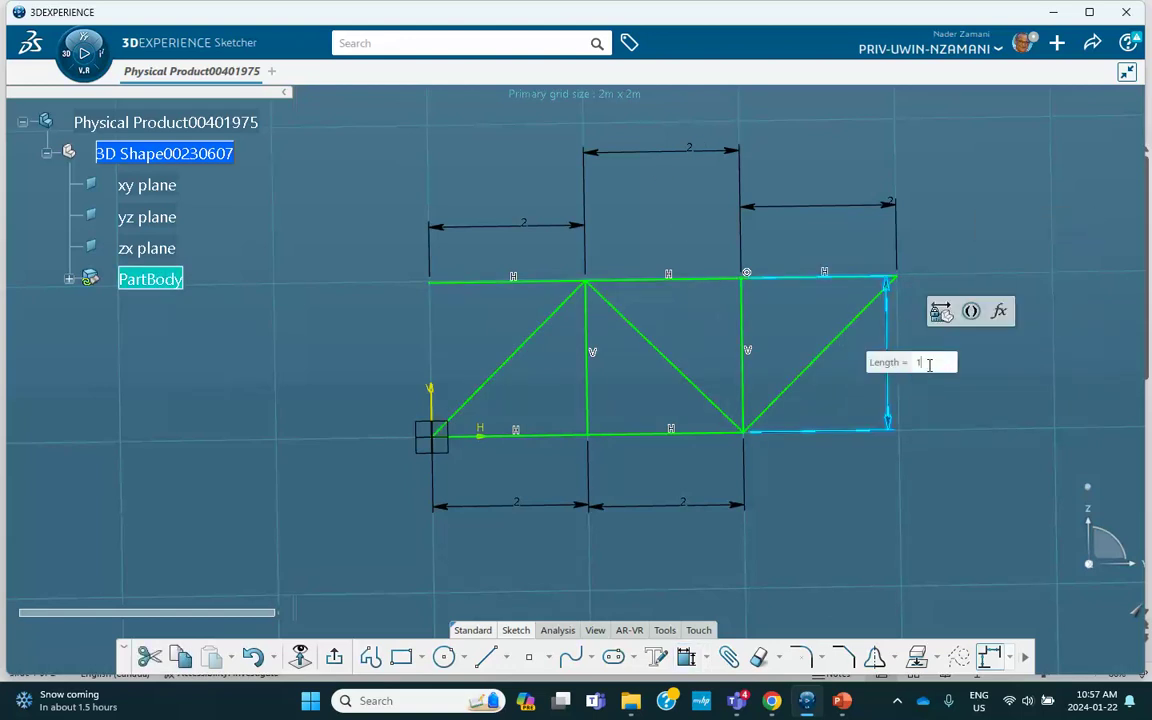
type("1.5")
key("Return")
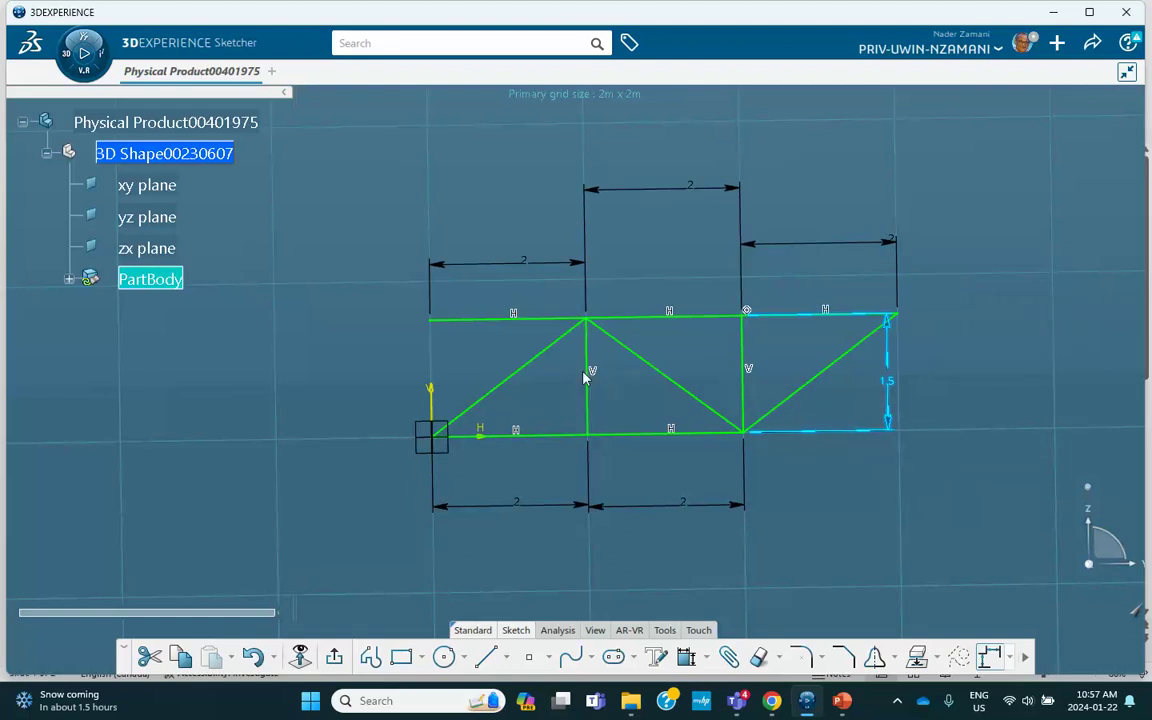
scroll(765, 324, "up", 3)
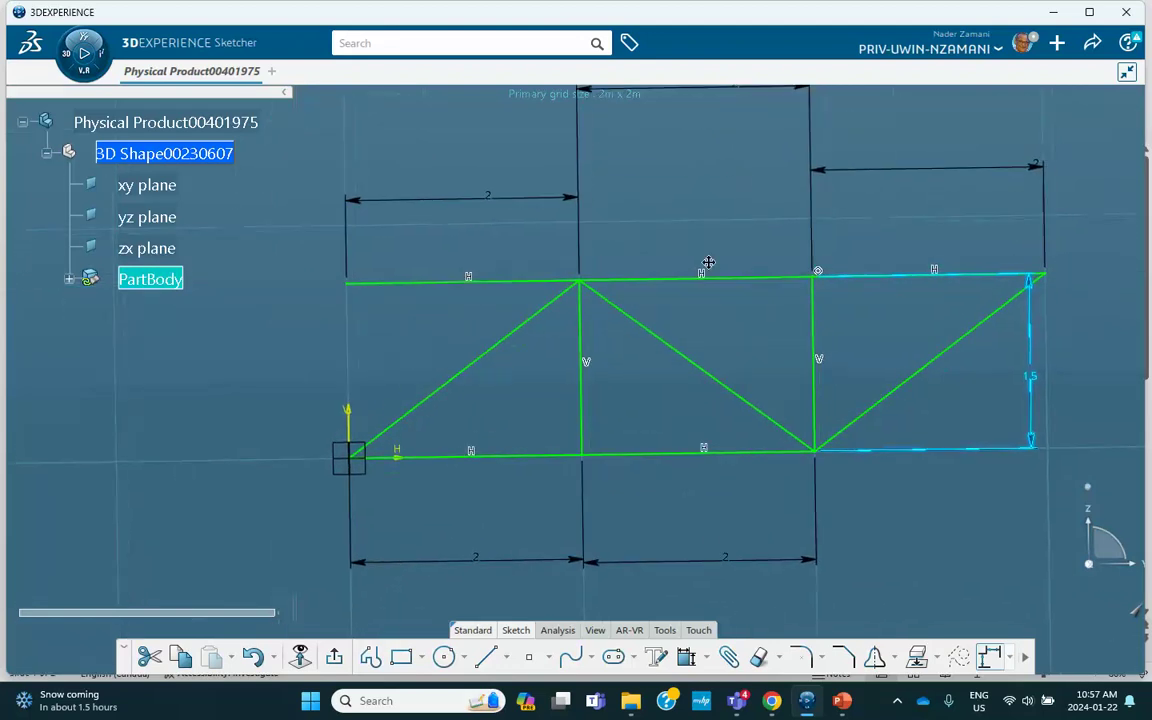
left_click(1003, 372)
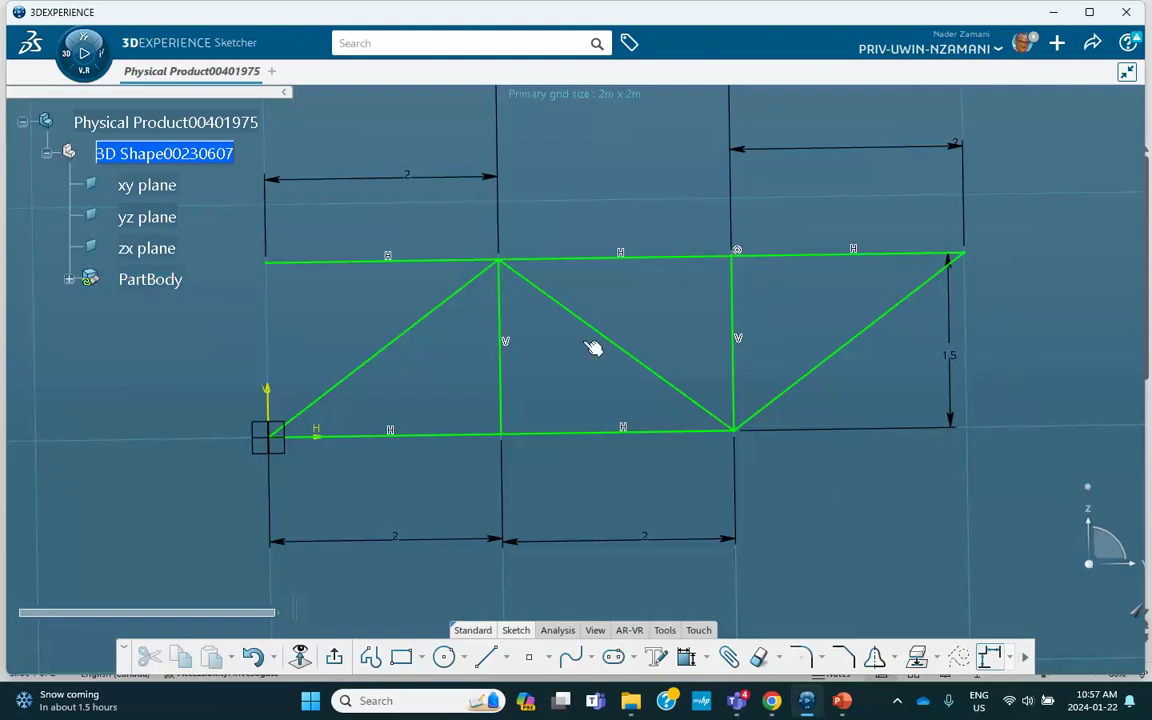
scroll(605, 334, "down", 2)
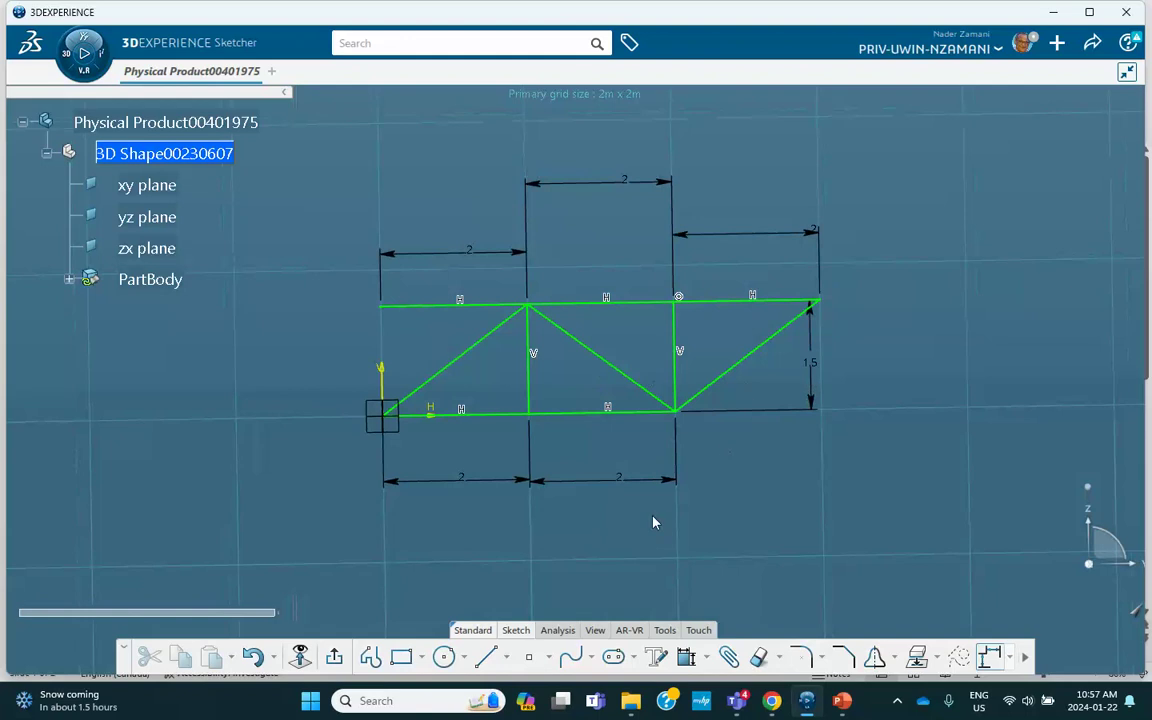
Check the finished truss sketch against the diagram in the PowerPoint slide, save it locally and exit the sketch.
left_click(842, 700)
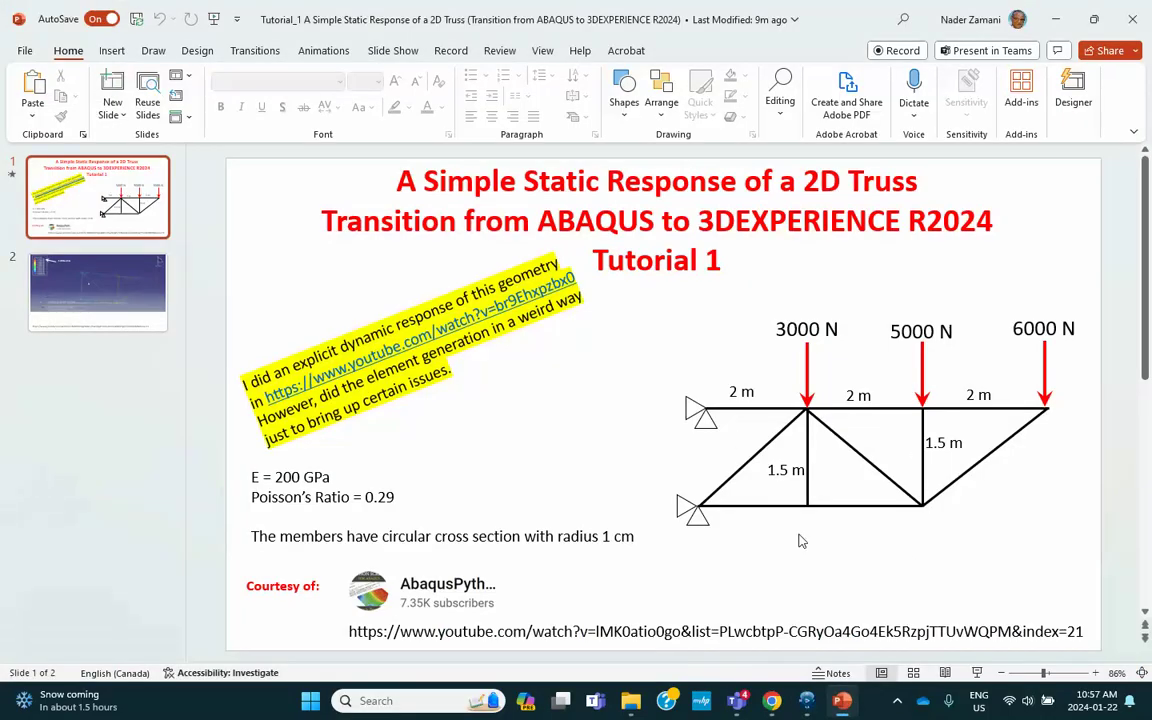
key("alt+Tab")
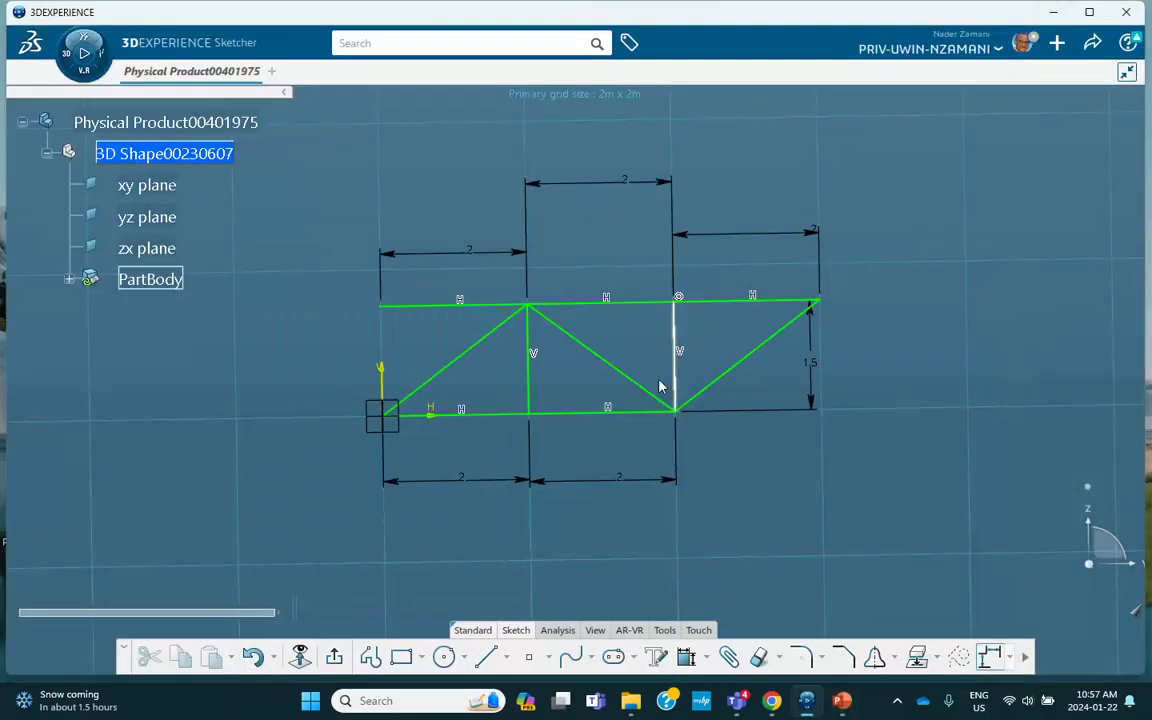
key("ctrl+s")
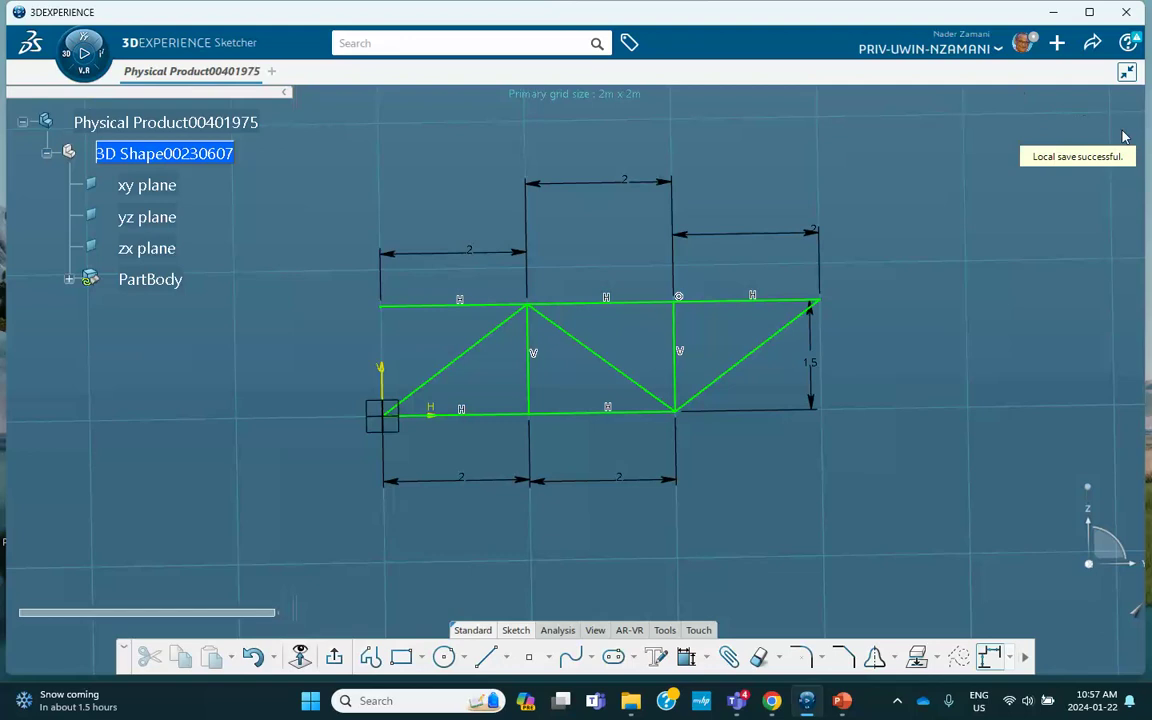
left_click(330, 657)
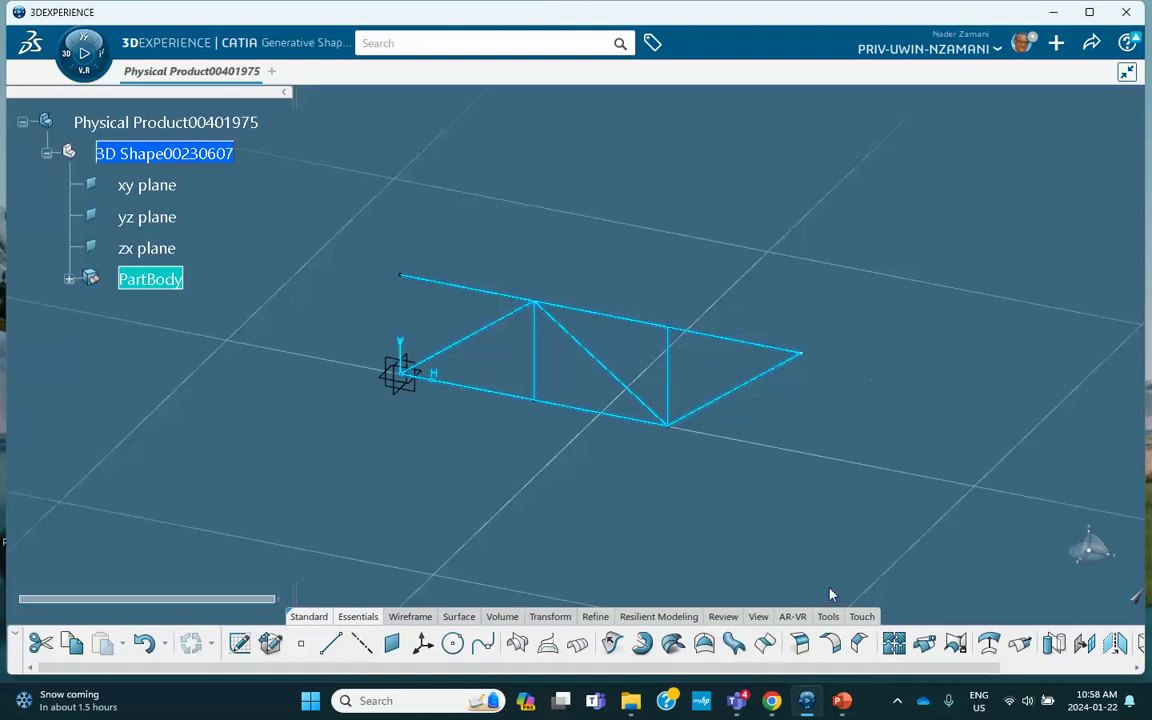
Start a Join of the whole truss sketch and preview it, declining the non-connex diagnosis.
left_click(894, 643)
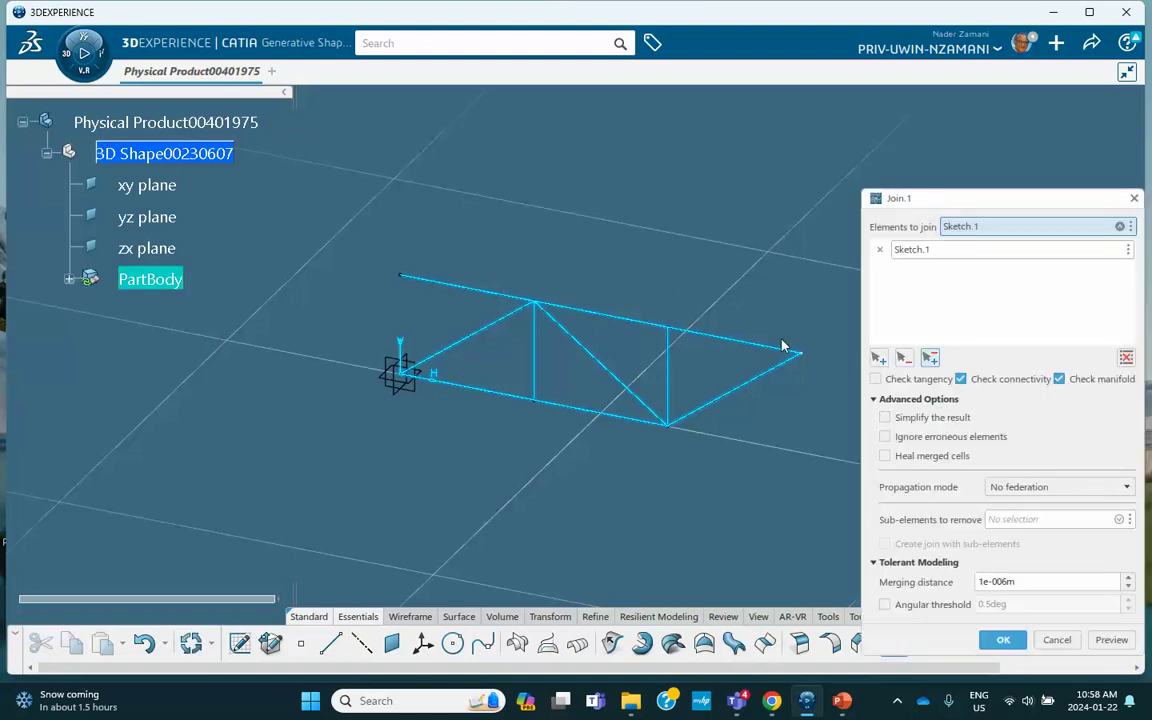
left_click(772, 348)
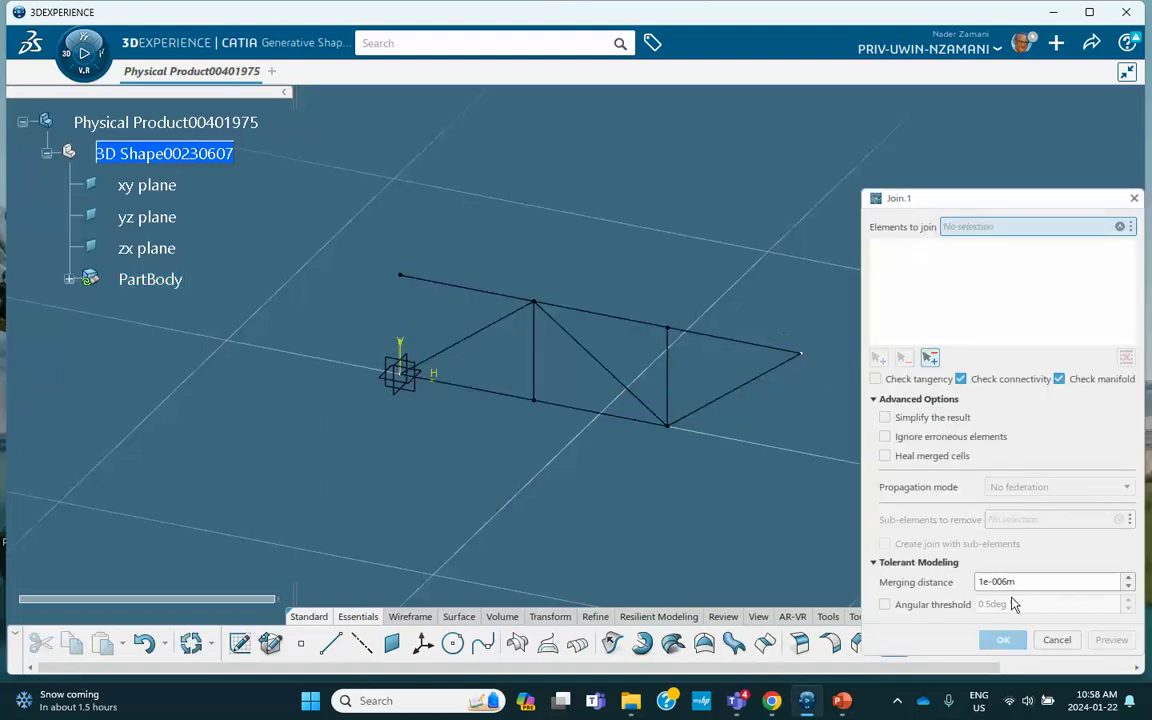
left_click(672, 332)
mouse_move(715, 278)
middle_mouse_down()
mouse_move(663, 239)
mouse_move(770, 299)
middle_mouse_up()
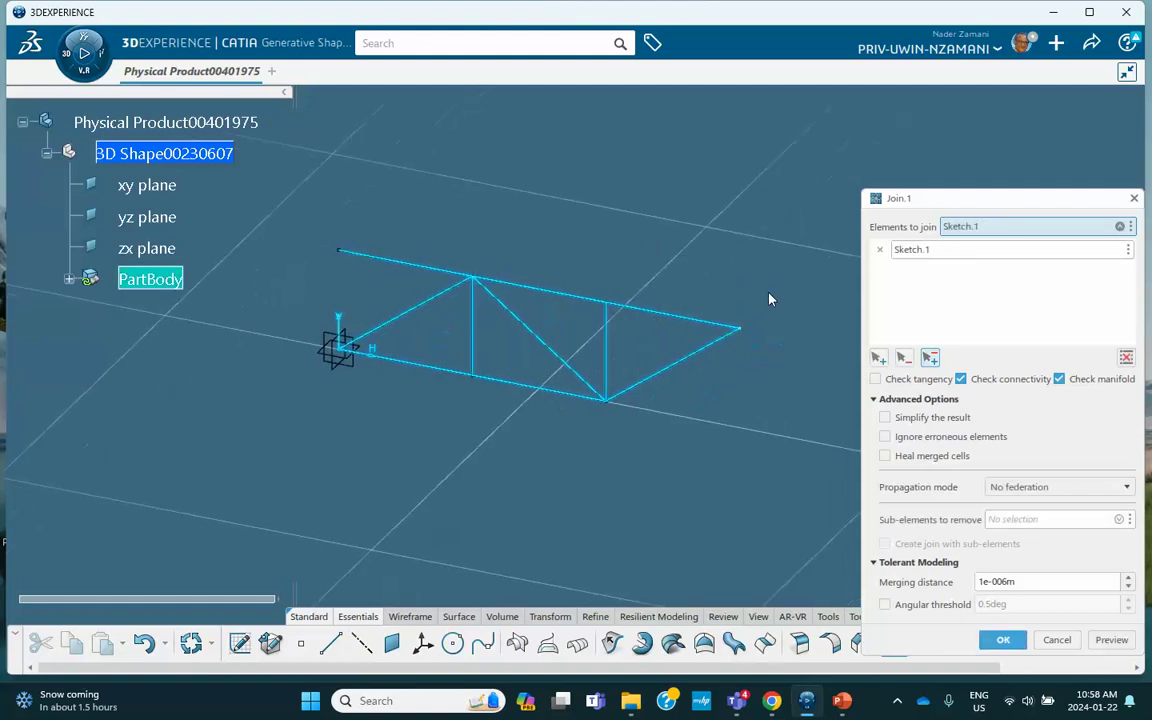
left_click(1111, 639)
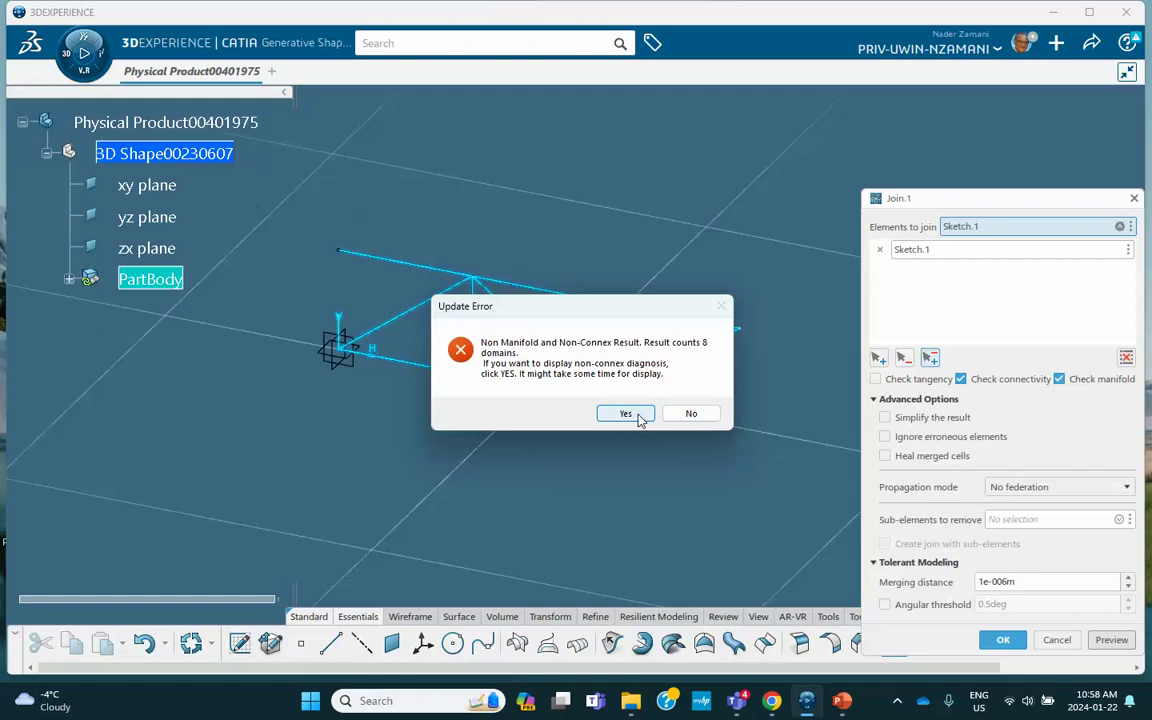
left_click(690, 413)
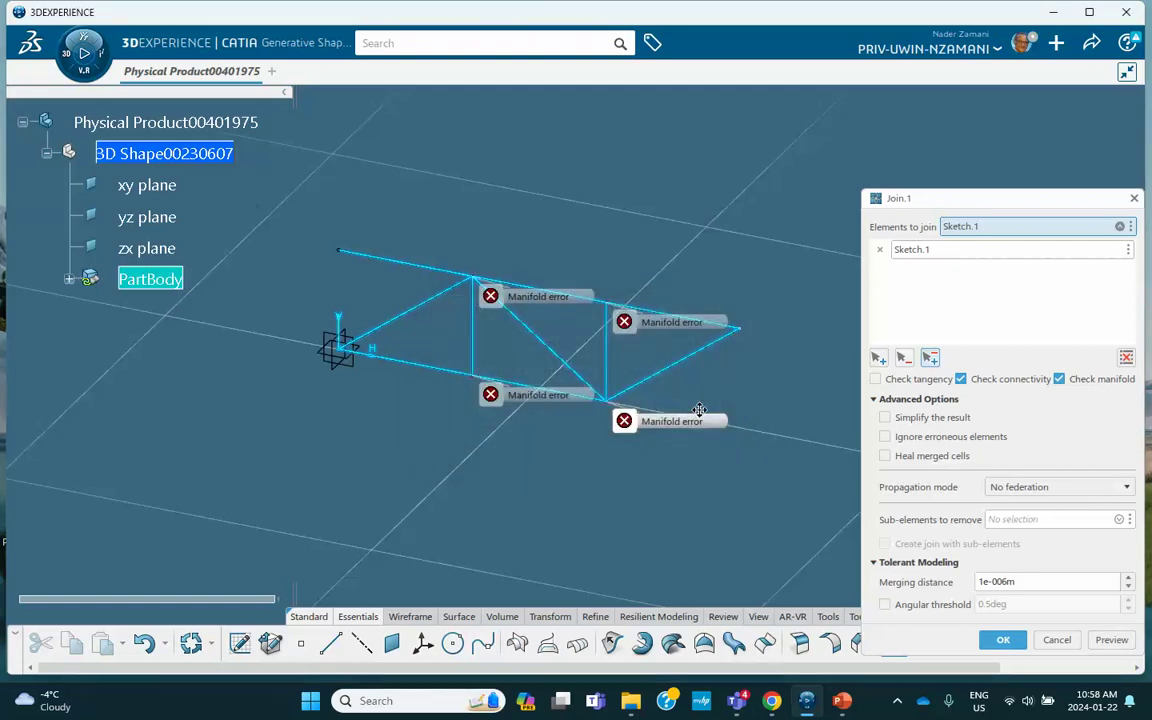
Create the join with the manifold check turned off and expand PartBody to show its features.
left_click(1060, 380)
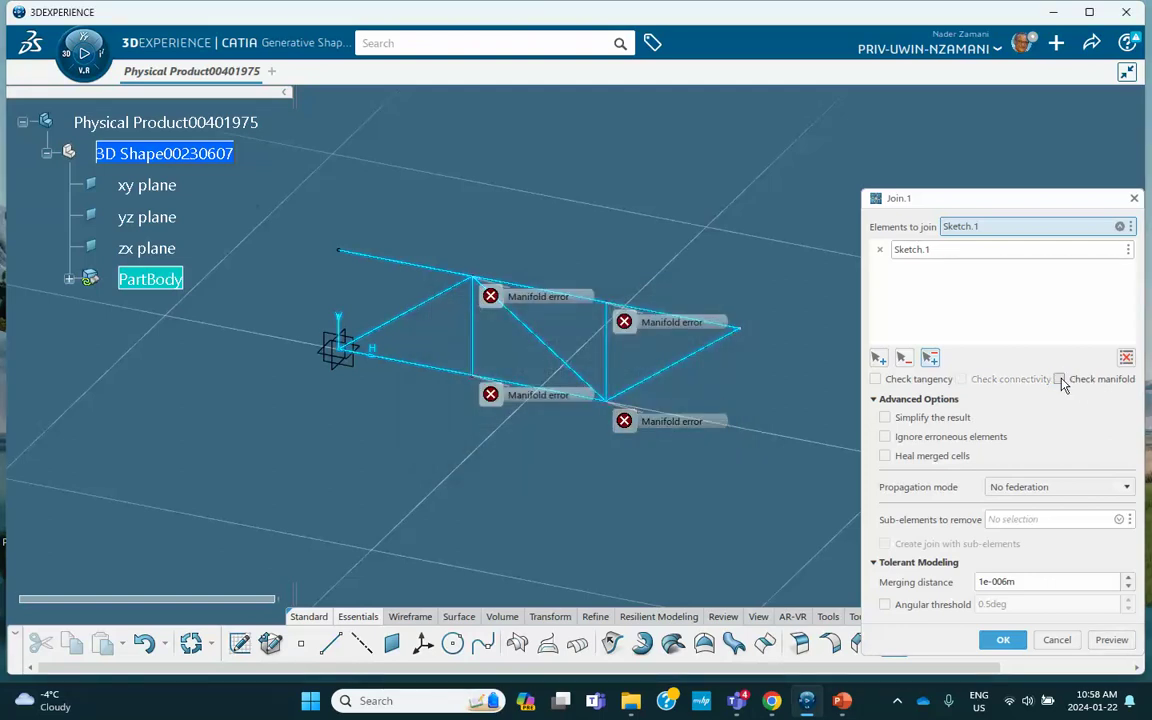
left_click(1112, 640)
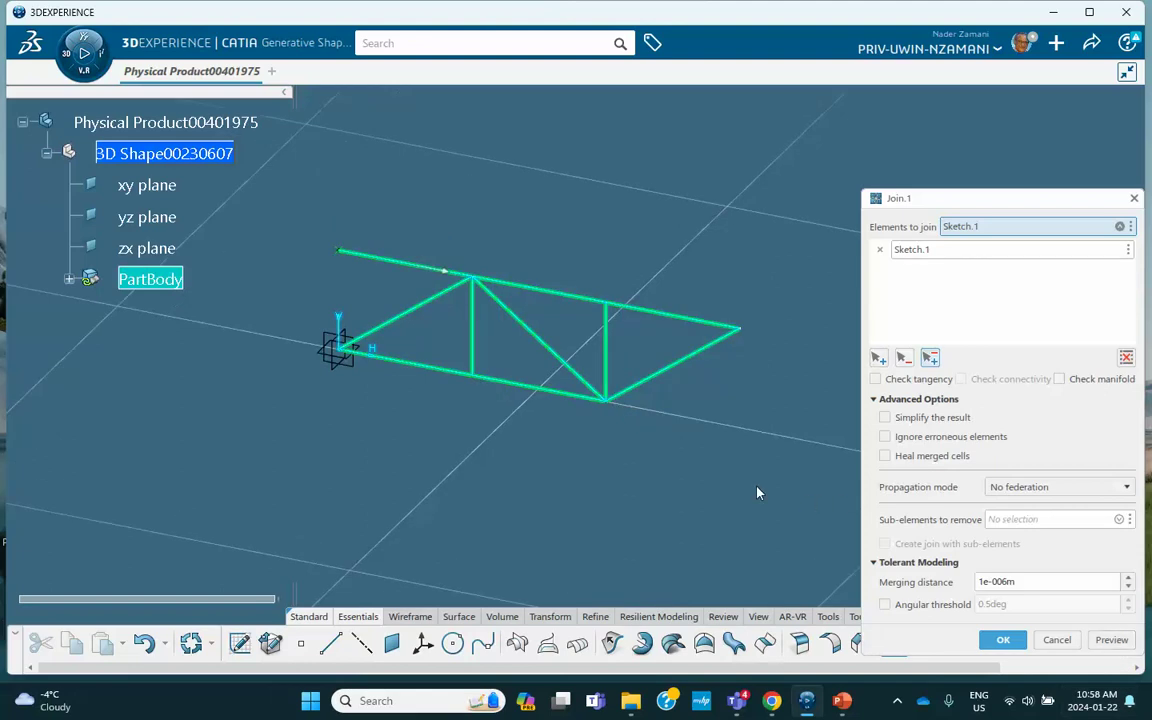
left_click(1003, 640)
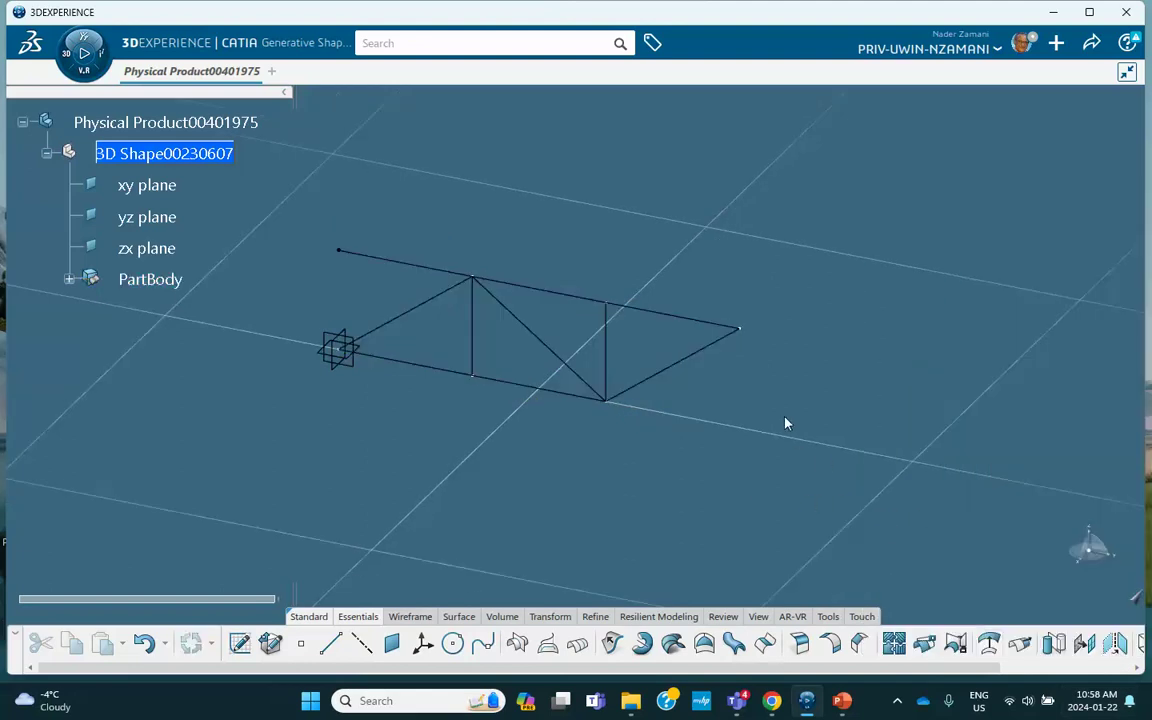
left_click(68, 280)
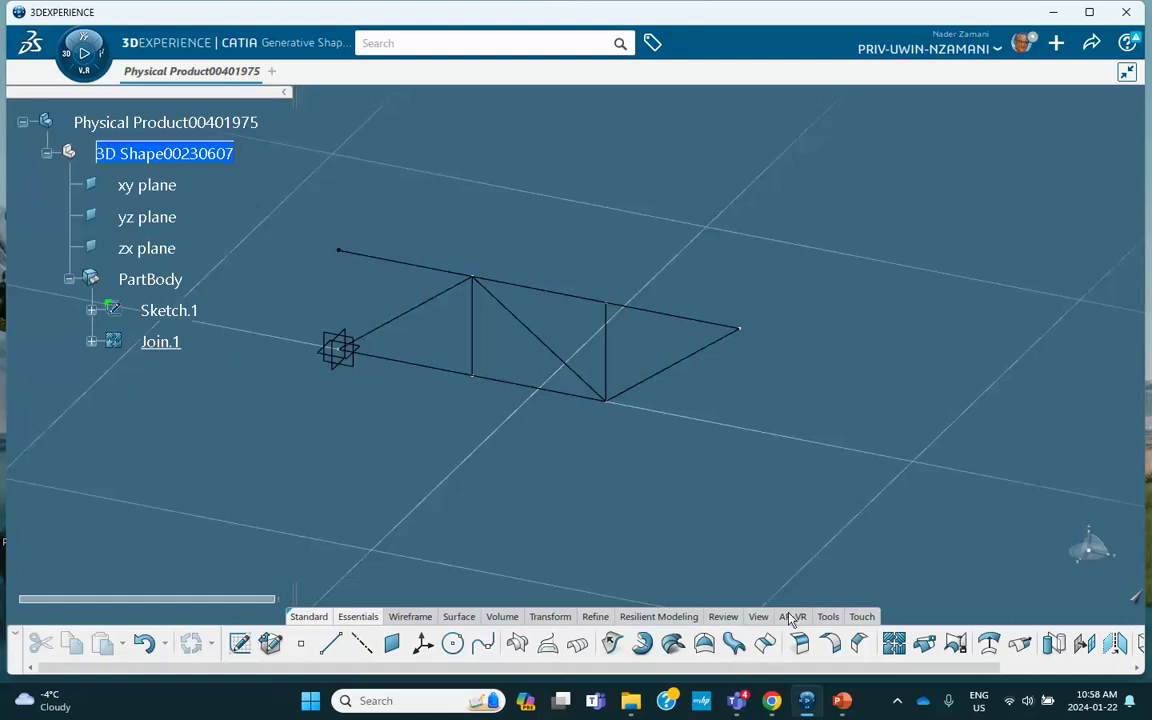
Create a core material named "January 22 2024 Steel" with the Simulation domain.
left_click(828, 617)
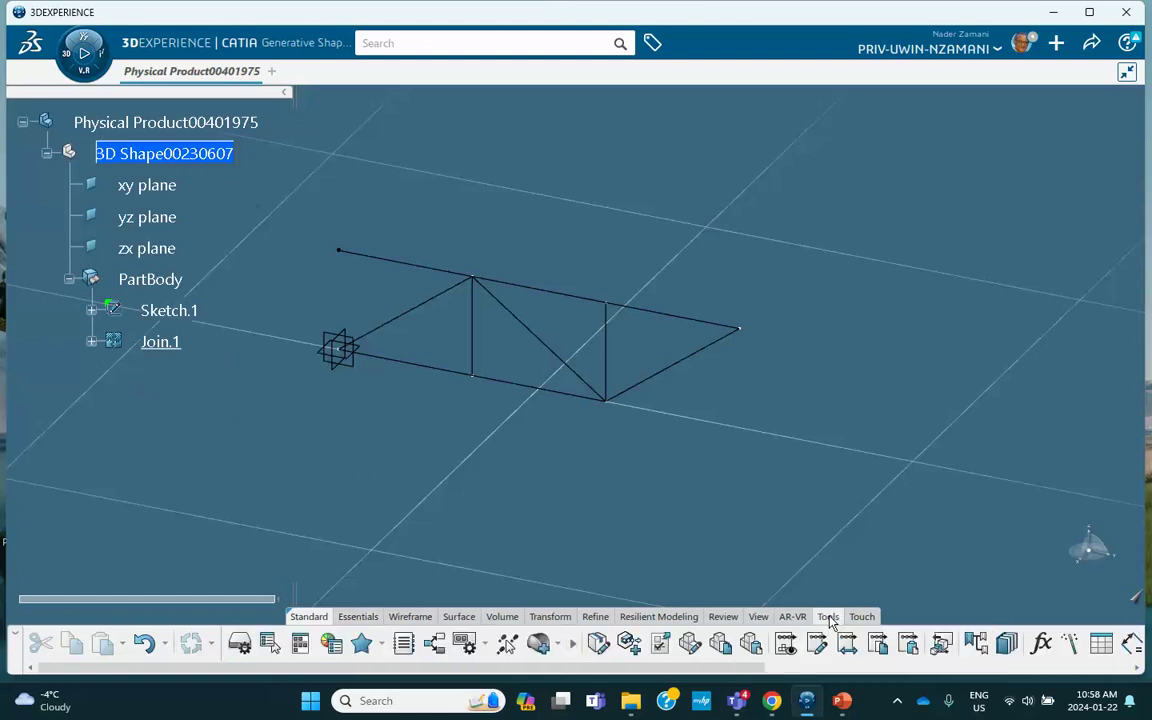
left_click(545, 647)
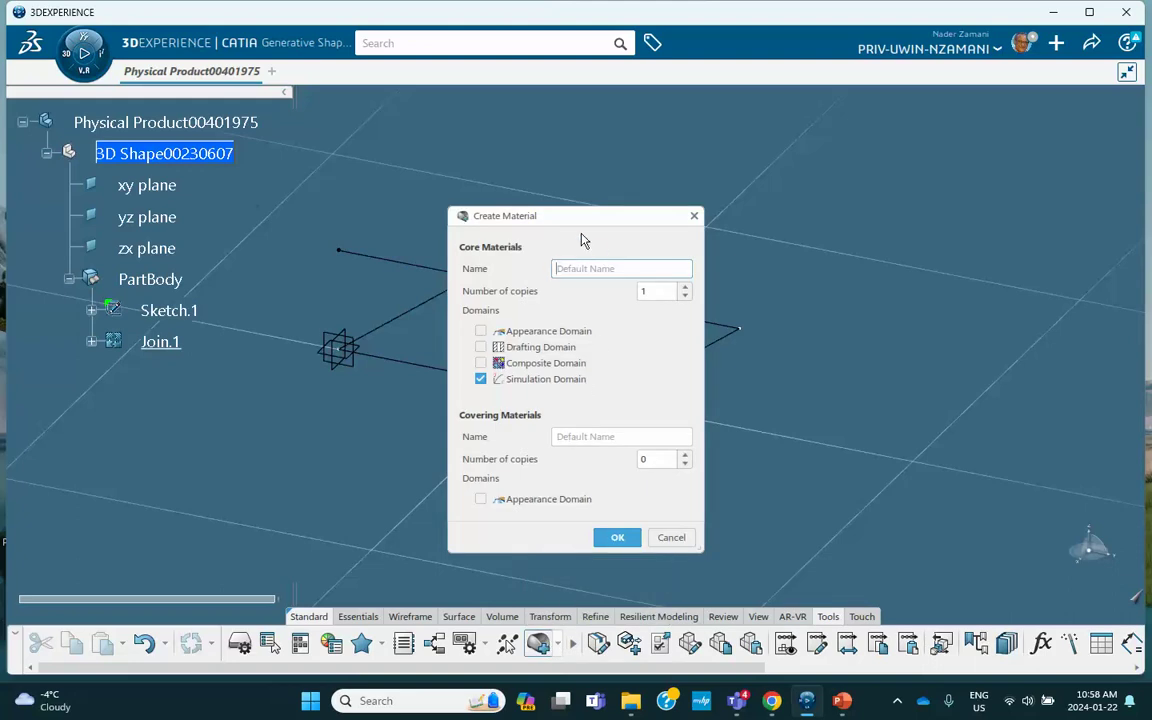
type("January 22 2024 Steel")
left_click(619, 539)
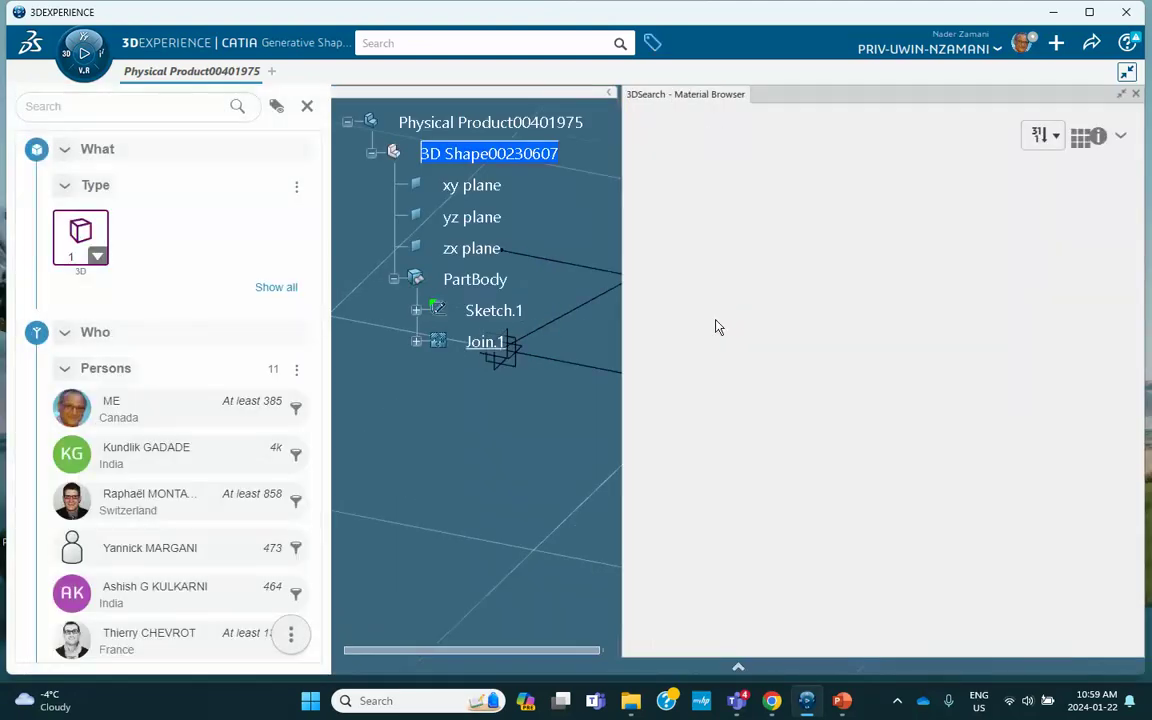
Refresh the material browser's results and apply January 22 2024 Steel to the top-level physical product.
left_click(307, 105)
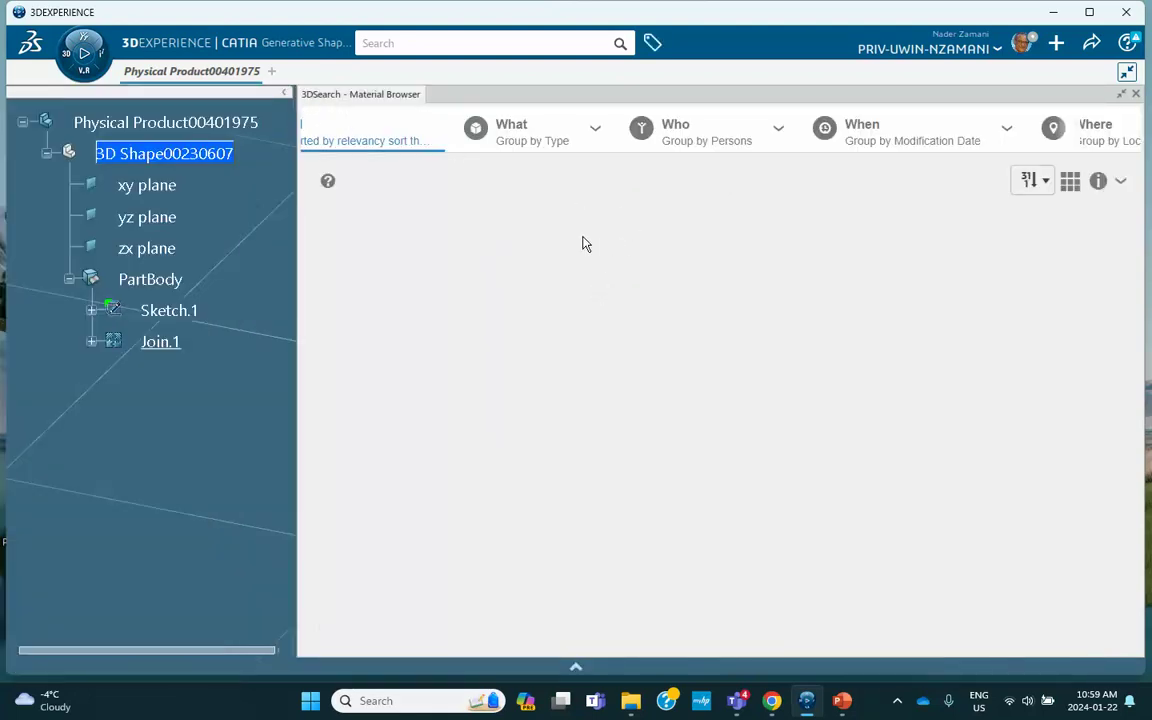
left_click(1119, 182)
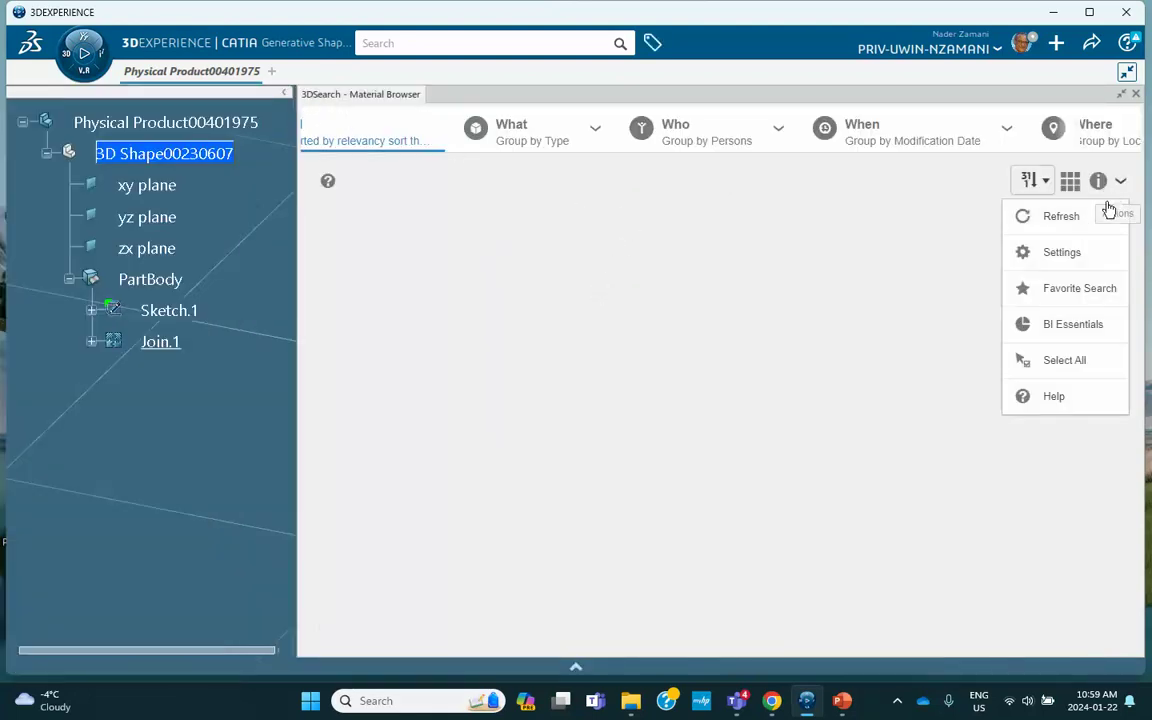
left_click(1079, 222)
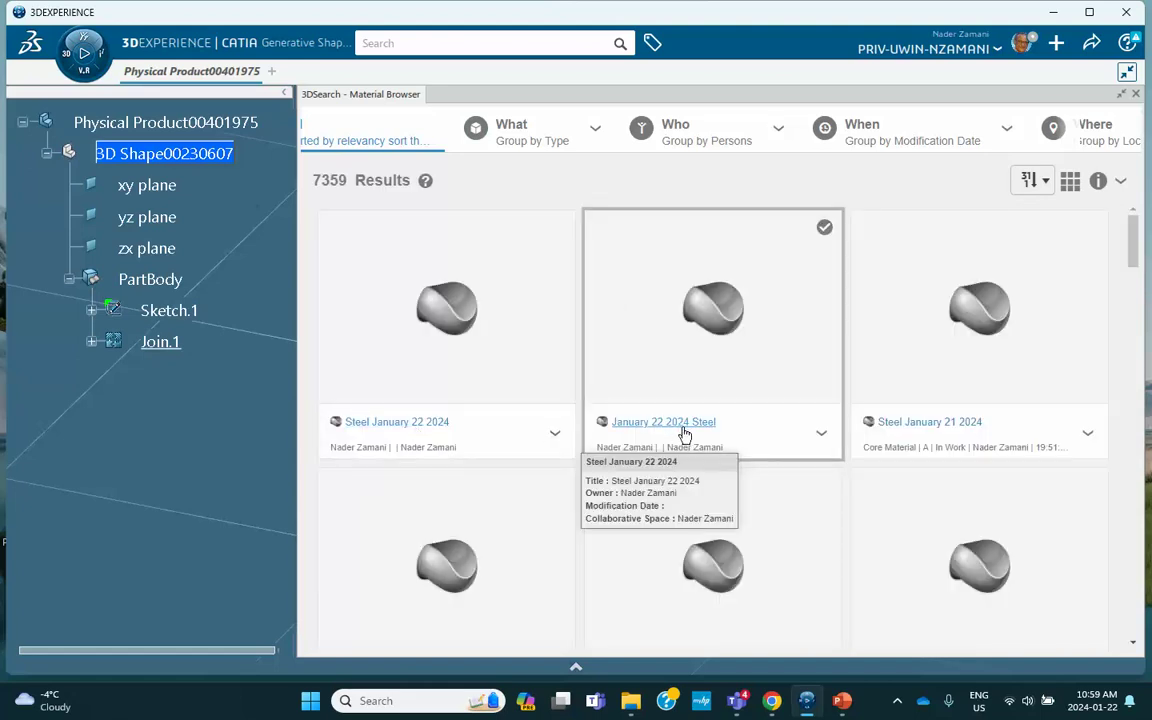
left_click(822, 434)
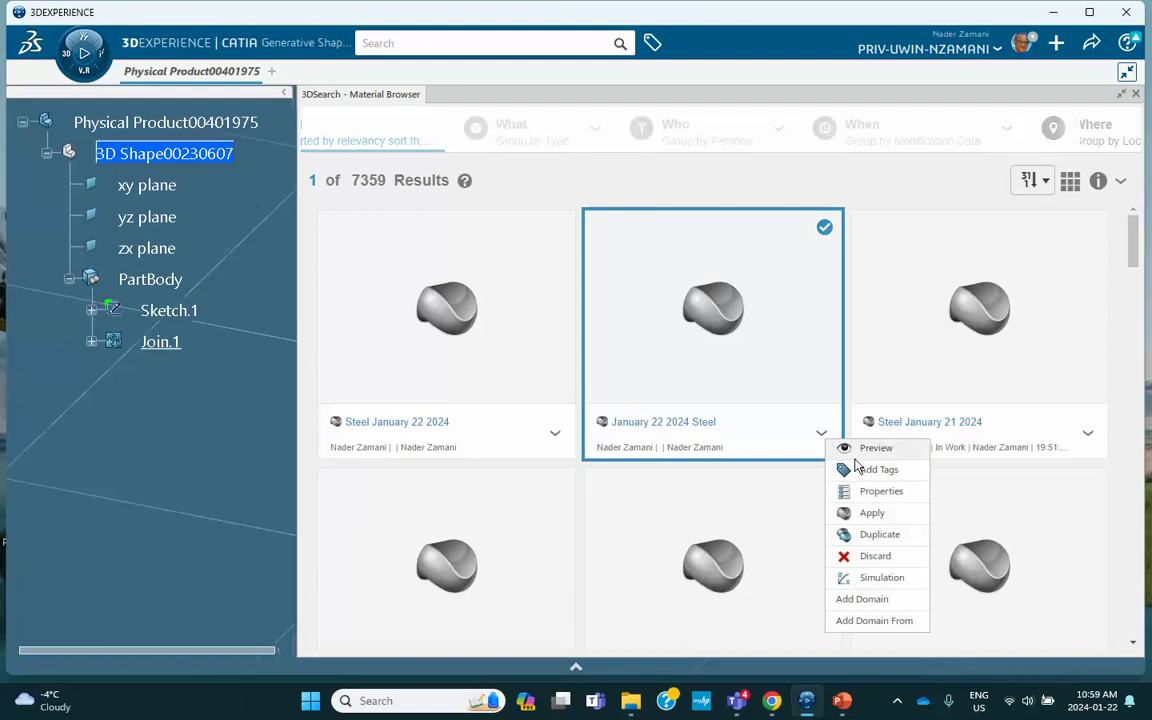
left_click(872, 514)
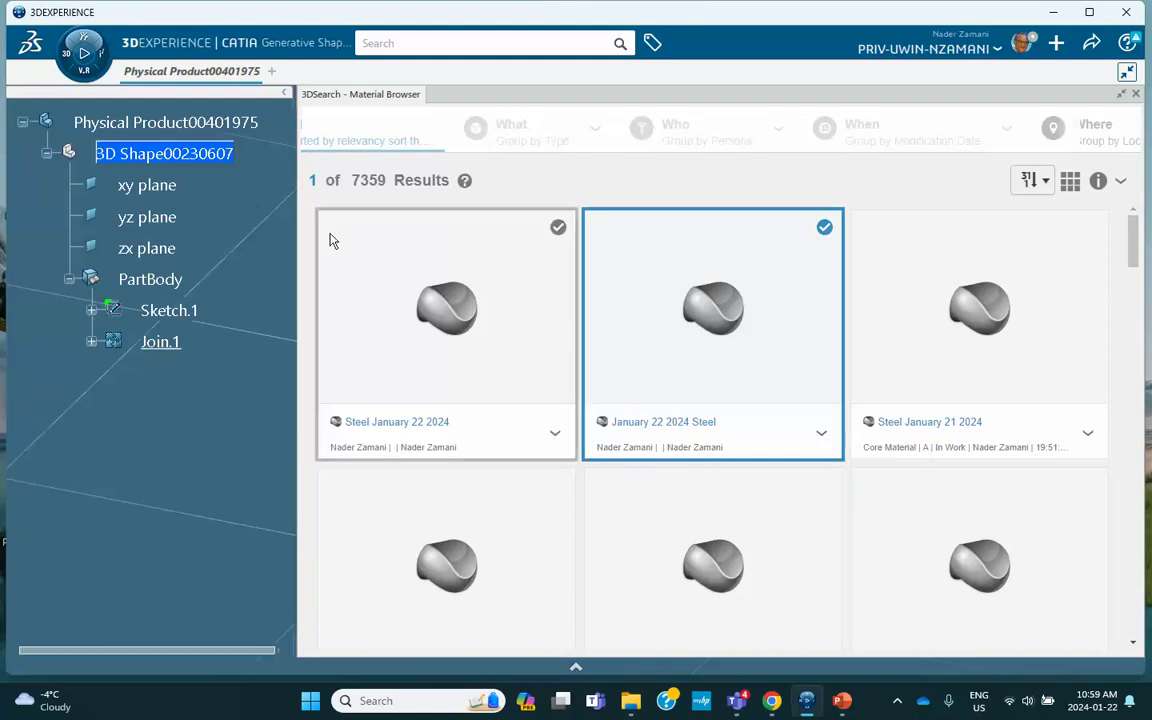
left_click(170, 123)
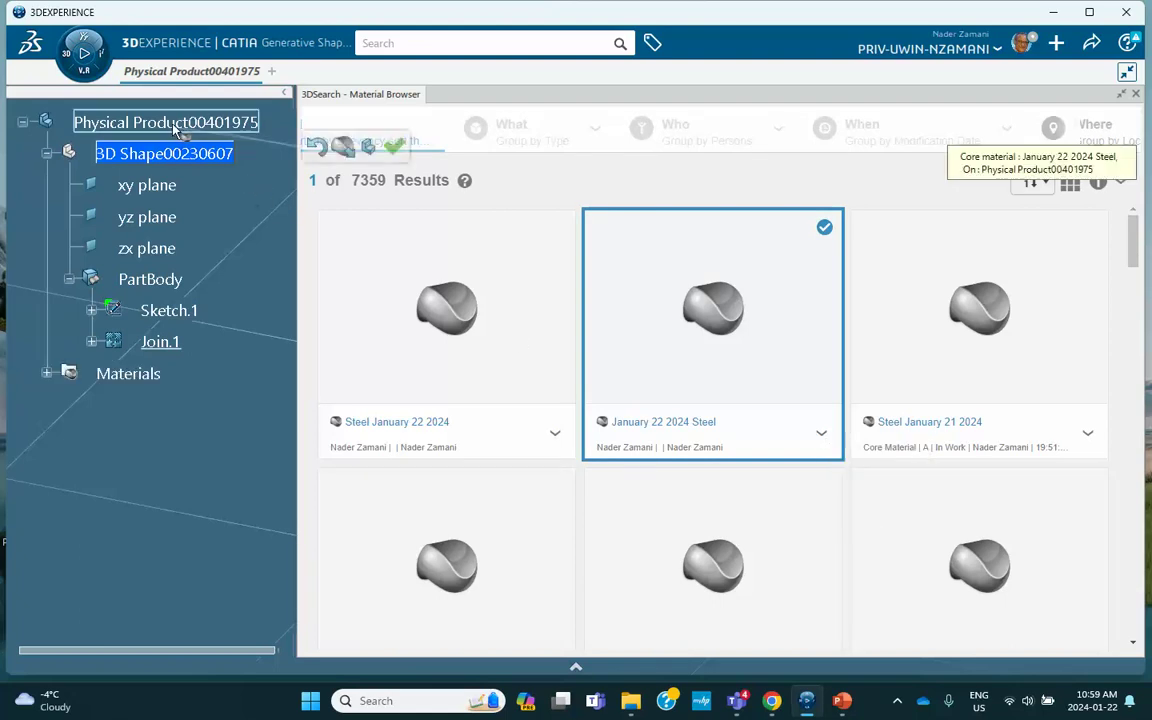
left_click(394, 147)
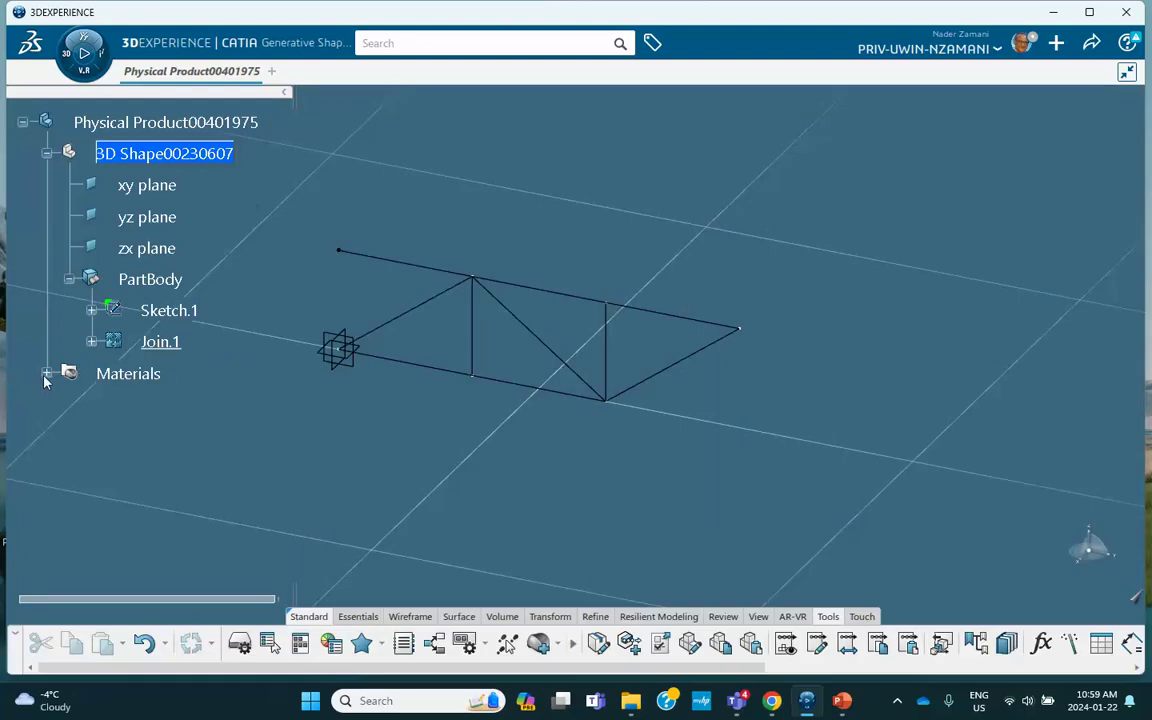
Open the applied steel's simulation domain and enable Elastic behavior under Structures, Abaqus Multiphysics, Mechanical, Elasticity.
left_click(47, 373)
left_click(68, 404)
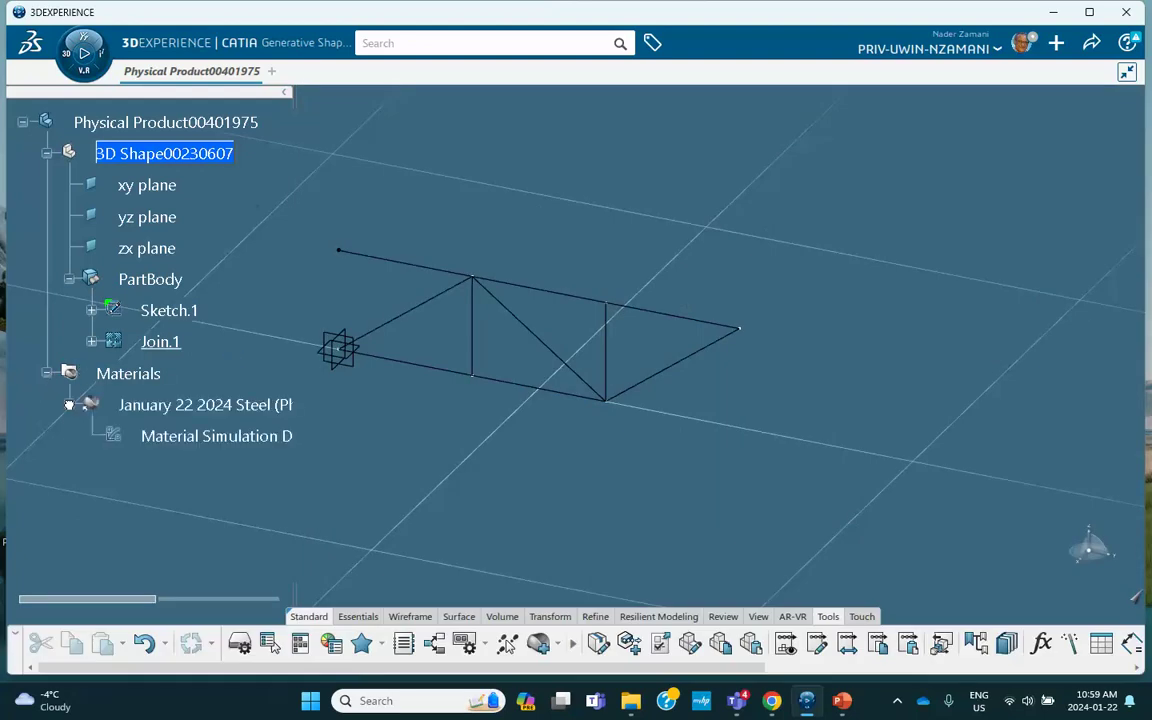
left_click(195, 437)
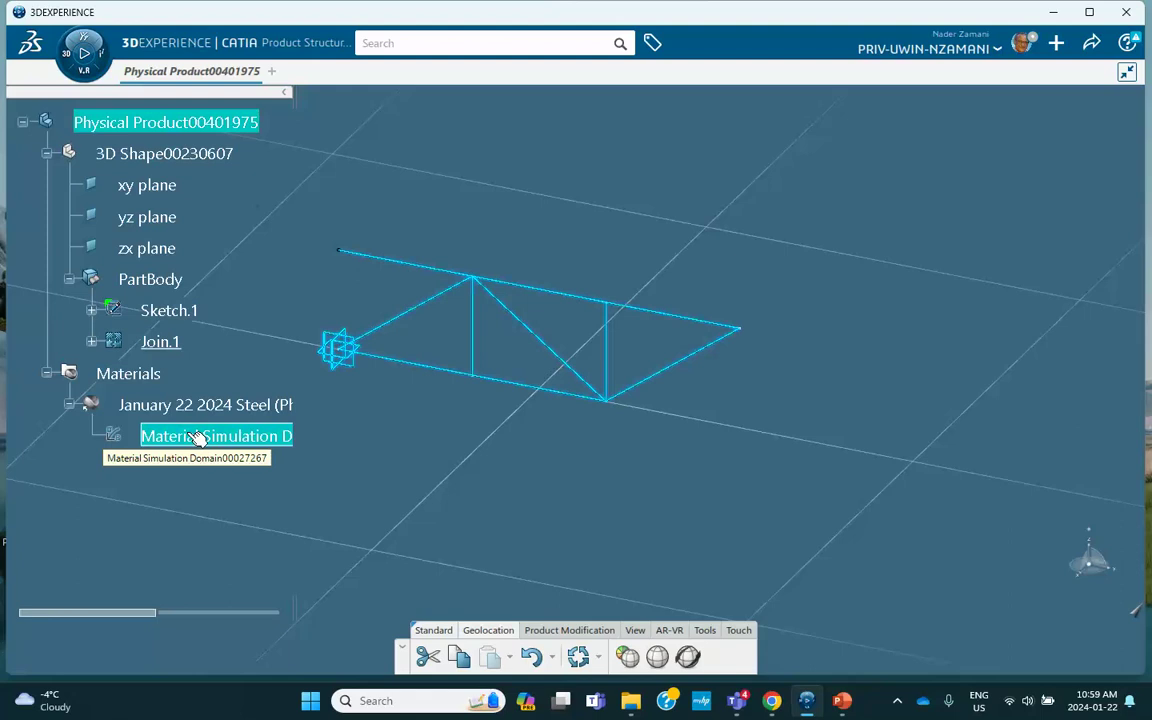
double_click(197, 437)
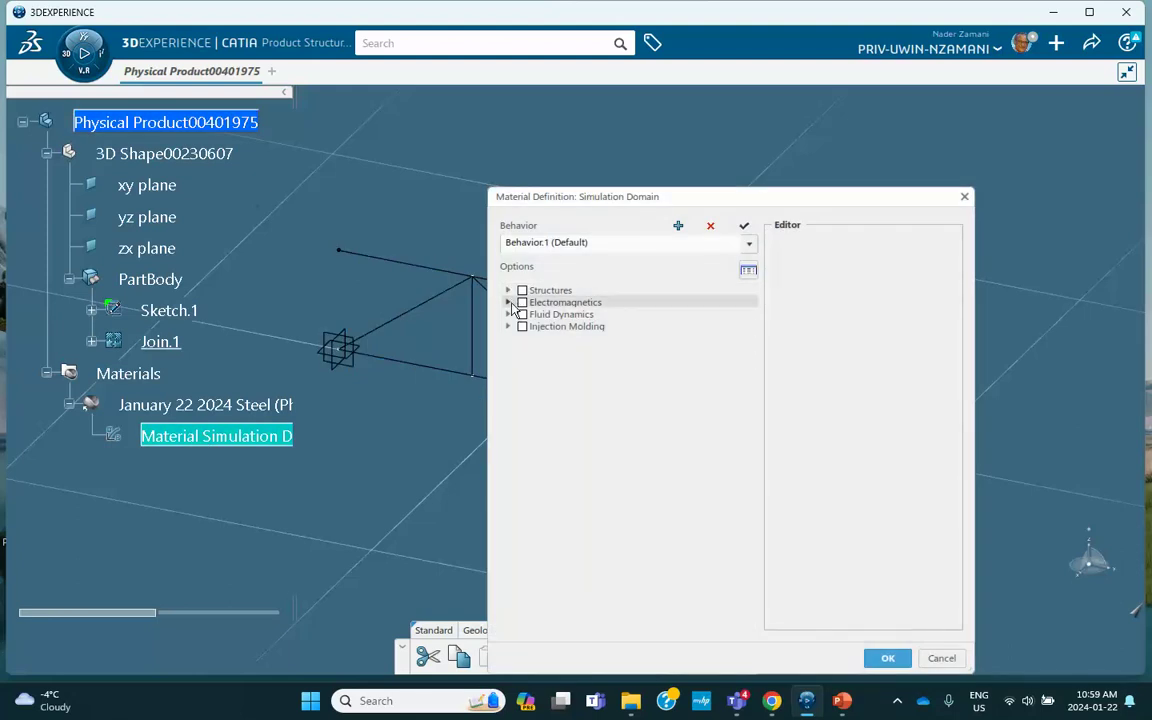
left_click(509, 291)
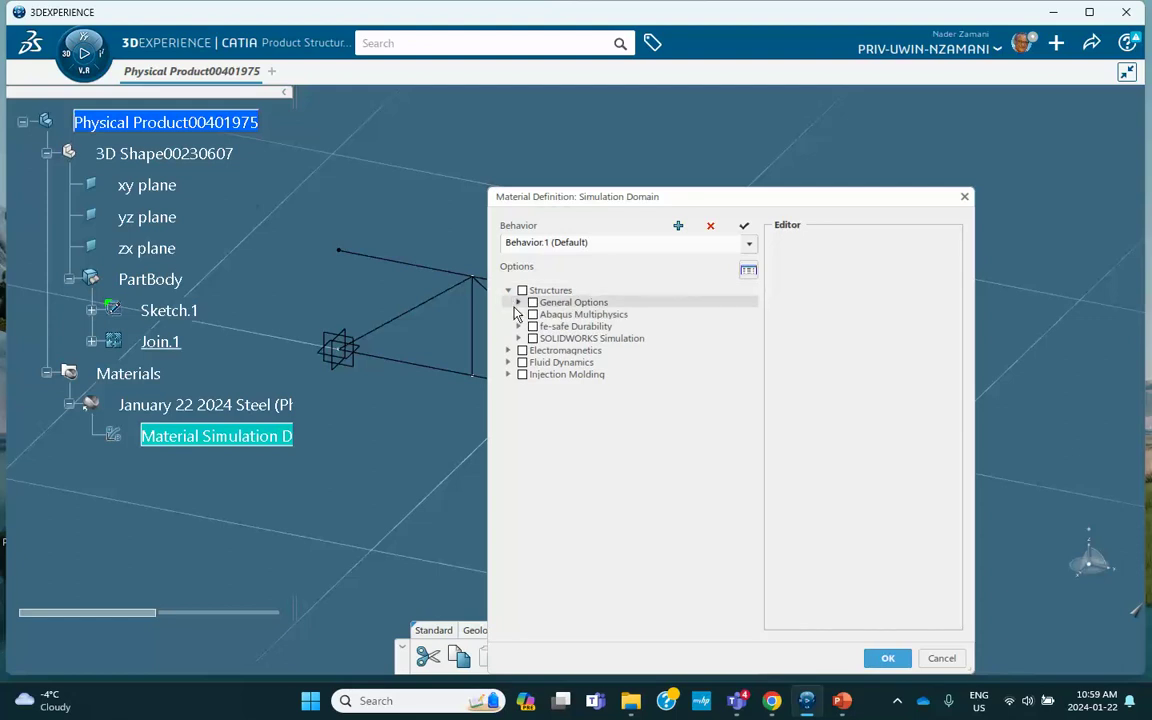
left_click(519, 314)
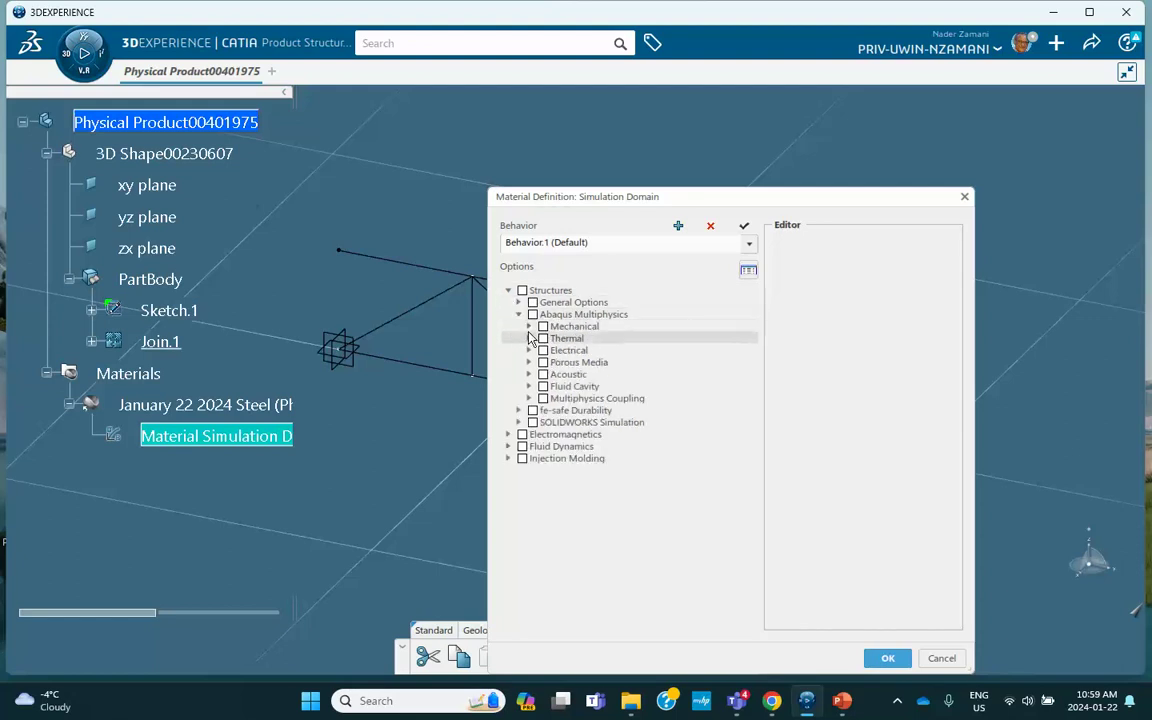
left_click(529, 326)
left_click(539, 339)
left_click(564, 350)
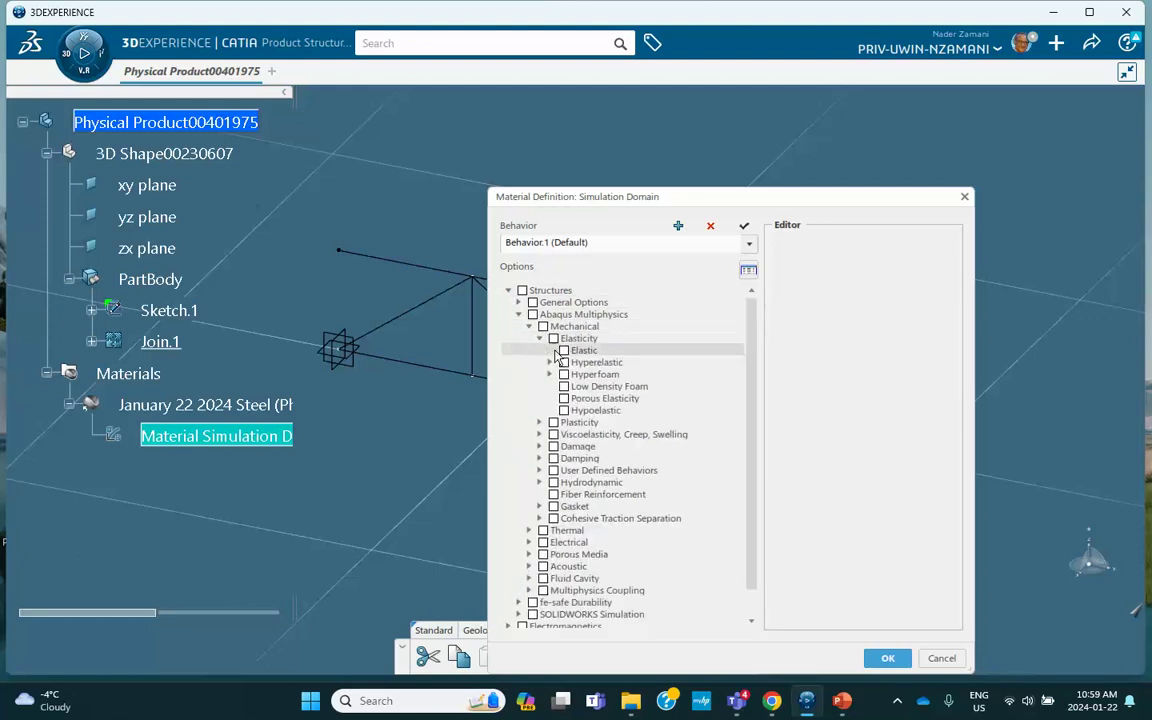
Set the isotropic elastic Young's modulus to 2e+011 N_m2 and Poisson's ratio to .29, and confirm the material definition.
double_click(894, 318)
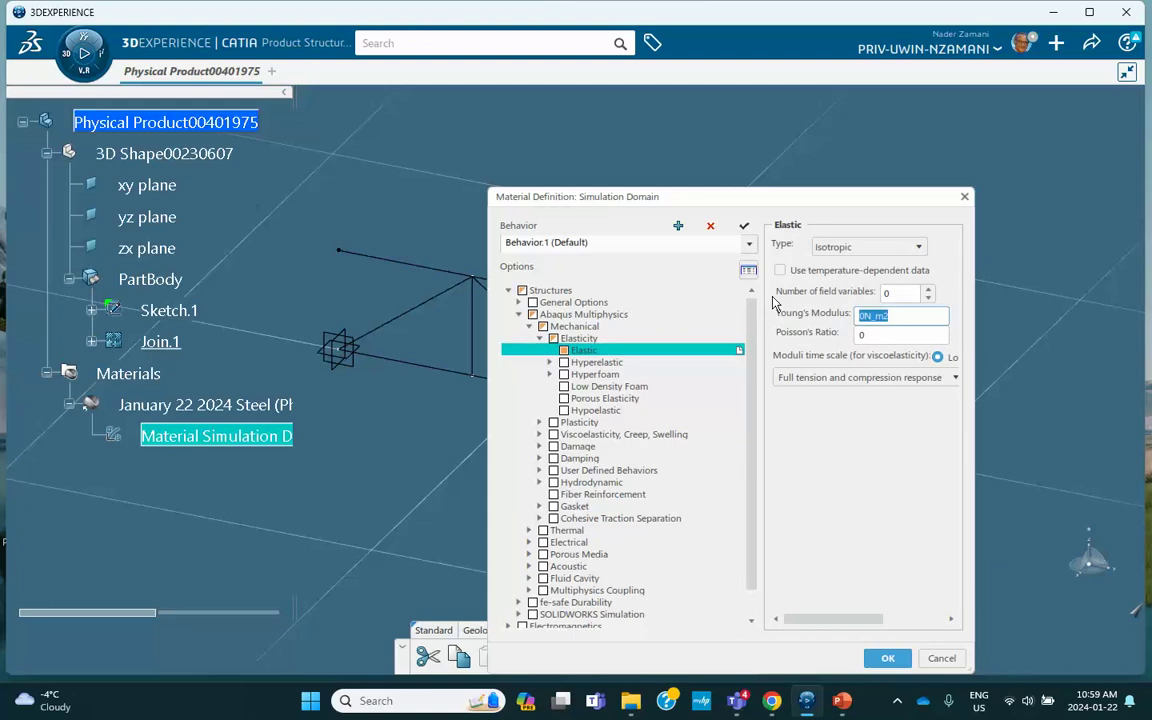
type("2e+011")
double_click(876, 336)
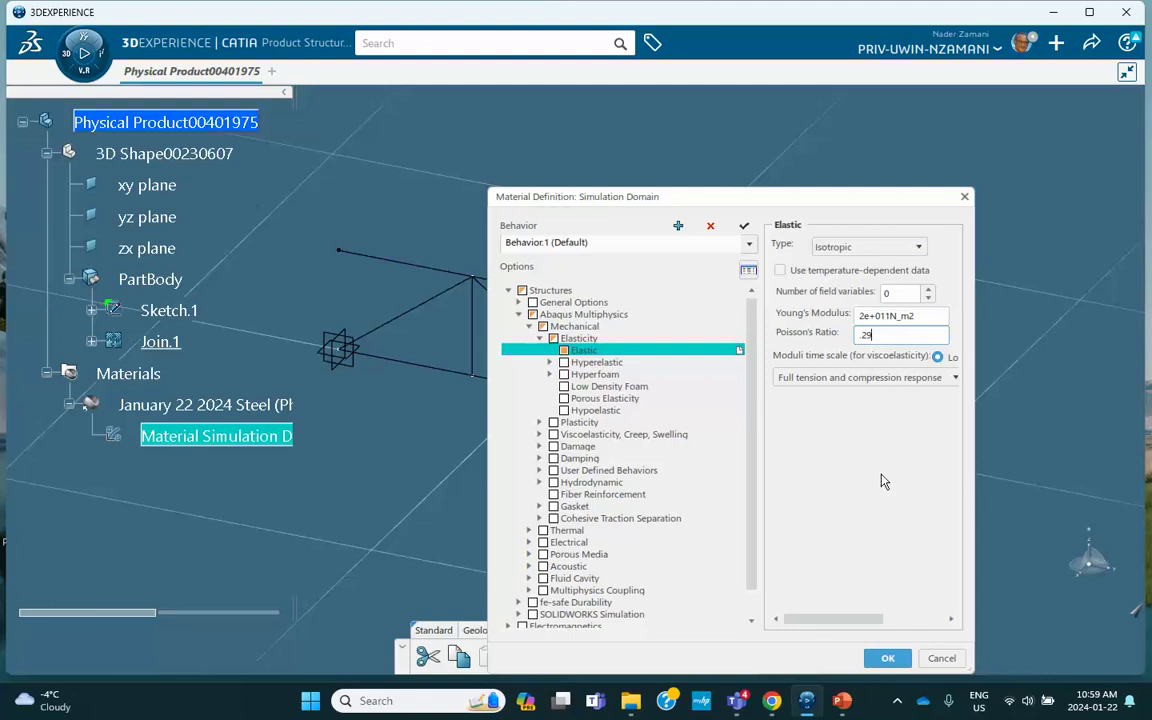
left_click(883, 657)
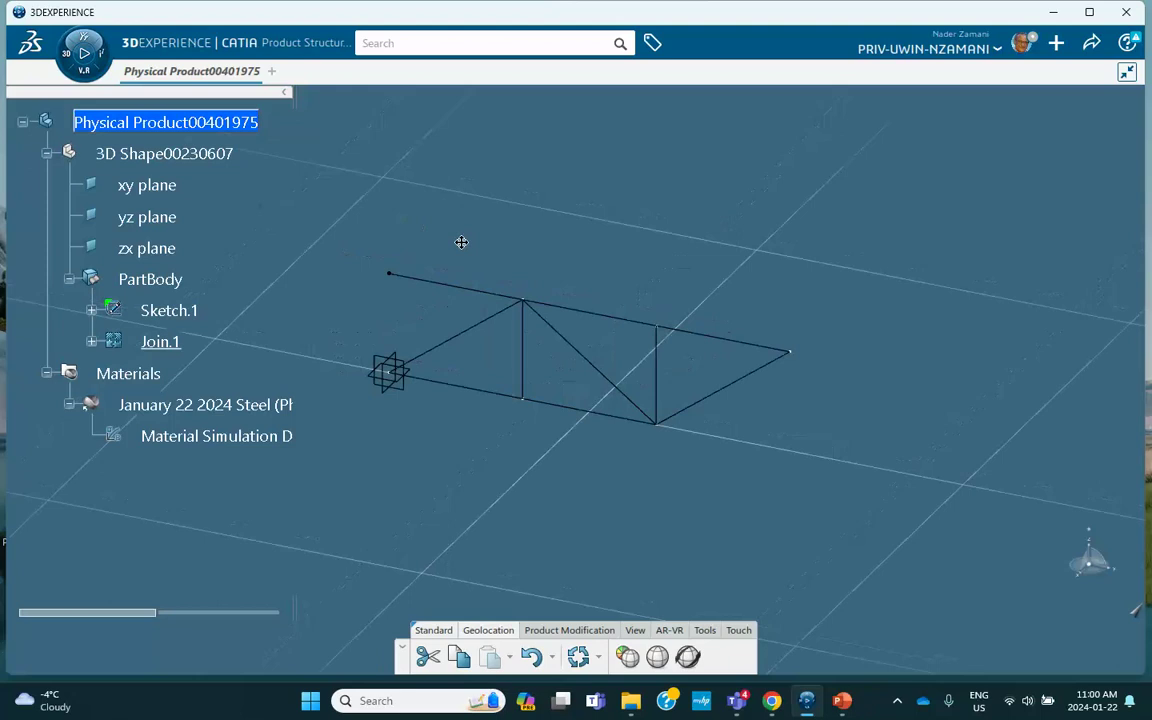
Switch to the Structural Model Creation app and create an empty FEM for the truss product.
left_click(65, 58)
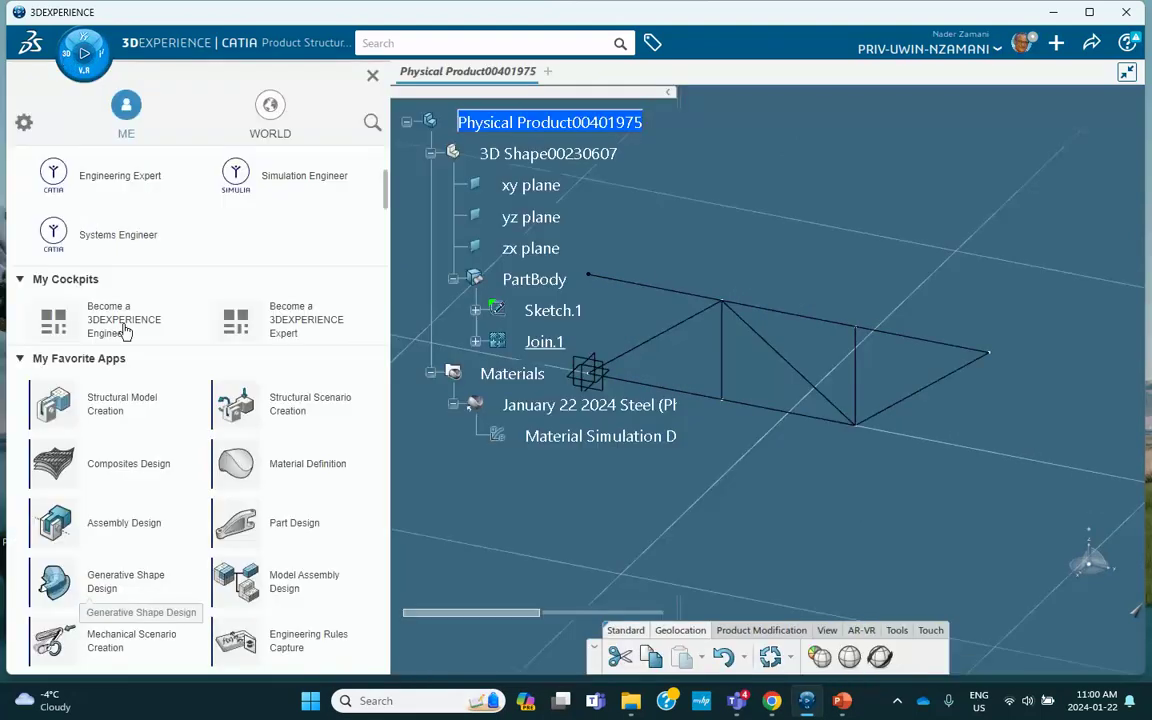
left_click(119, 405)
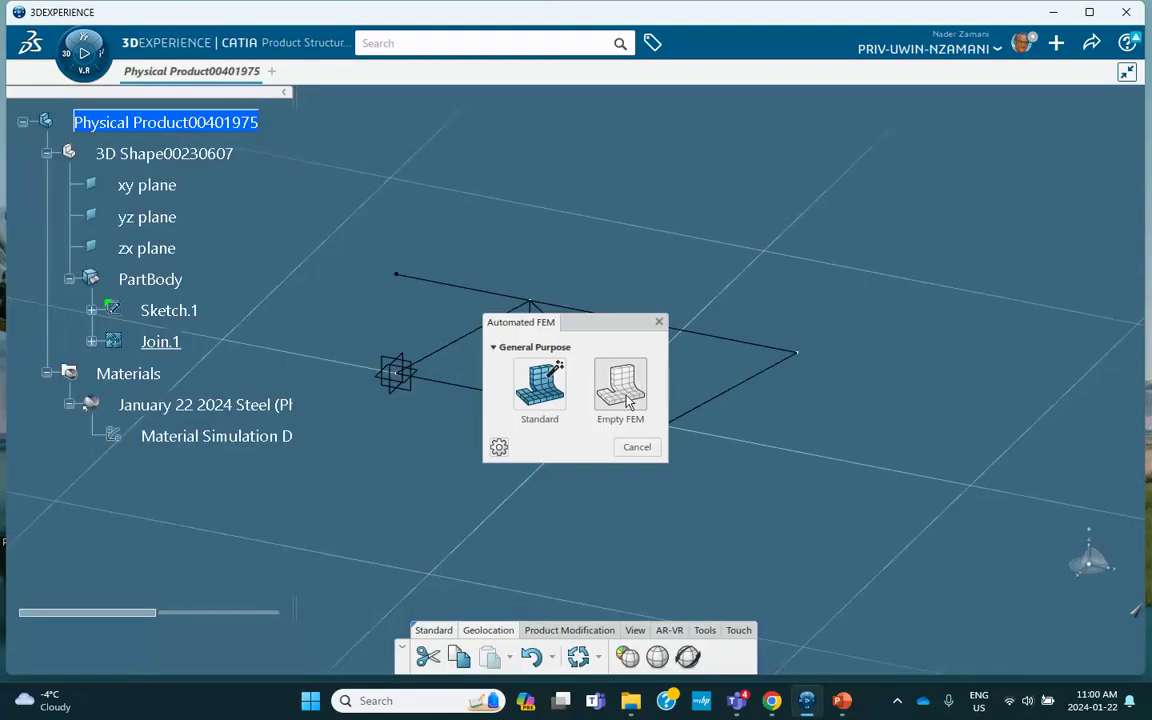
left_click(622, 388)
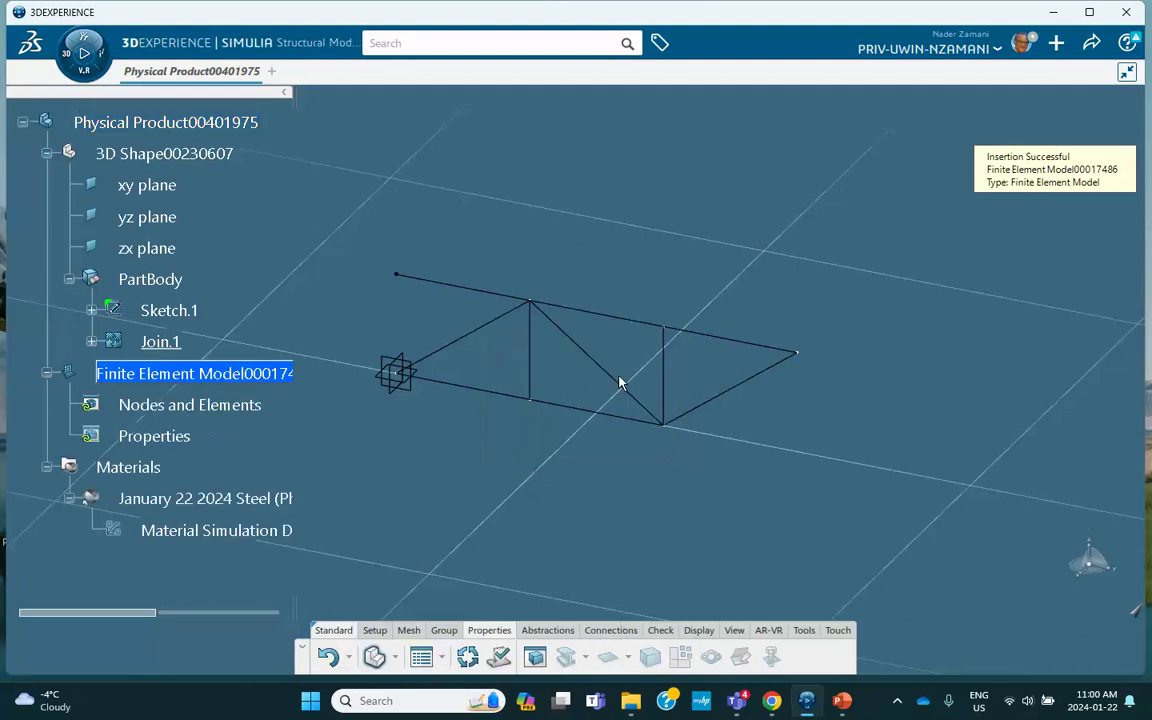
Create a linear beam mesh on the PartBody with a 3 m mesh size and generate its elements.
left_click(409, 630)
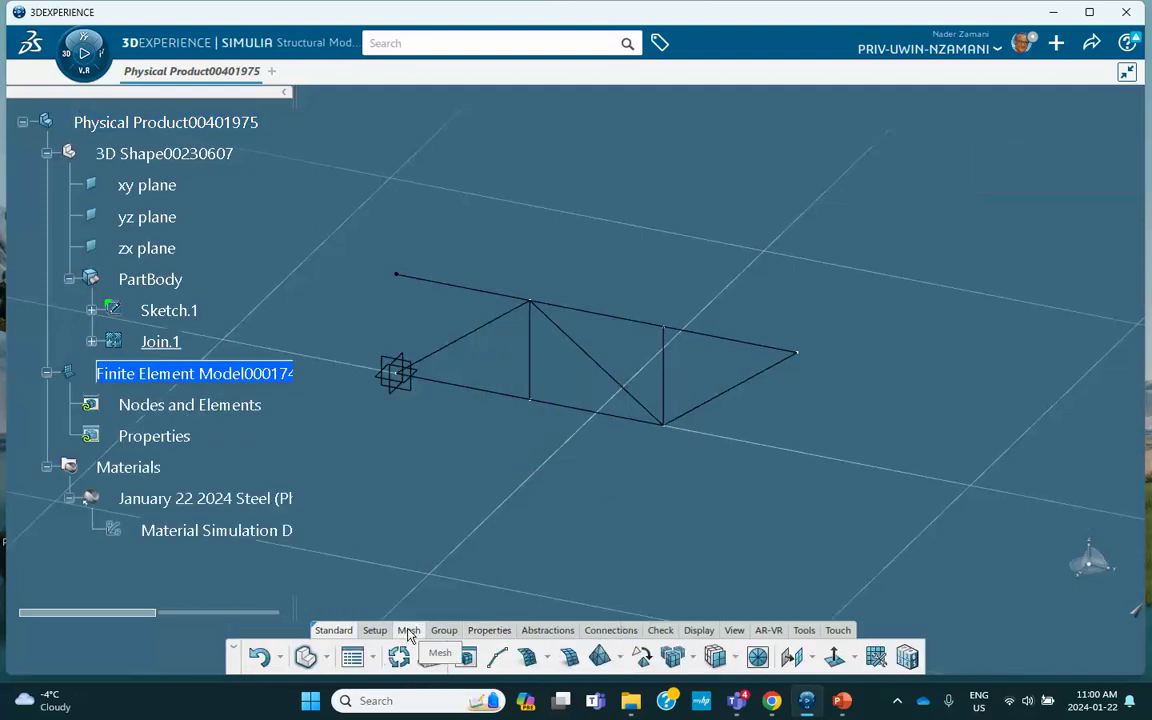
left_click(499, 657)
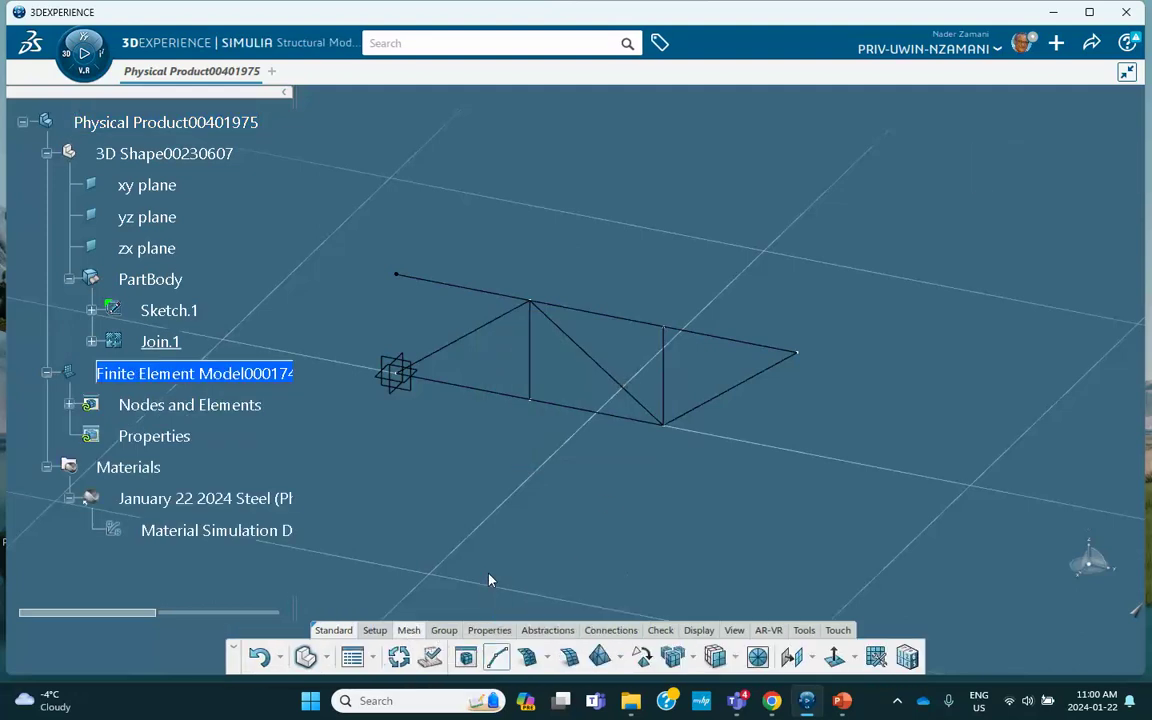
left_click(517, 400)
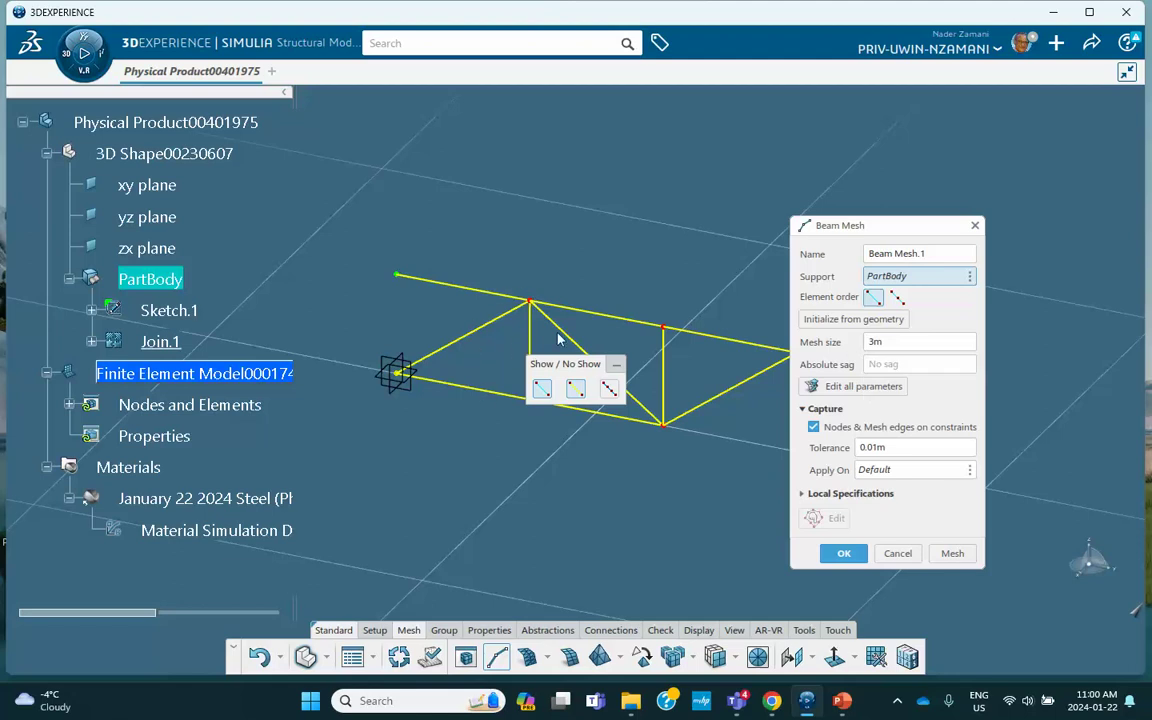
left_click(952, 555)
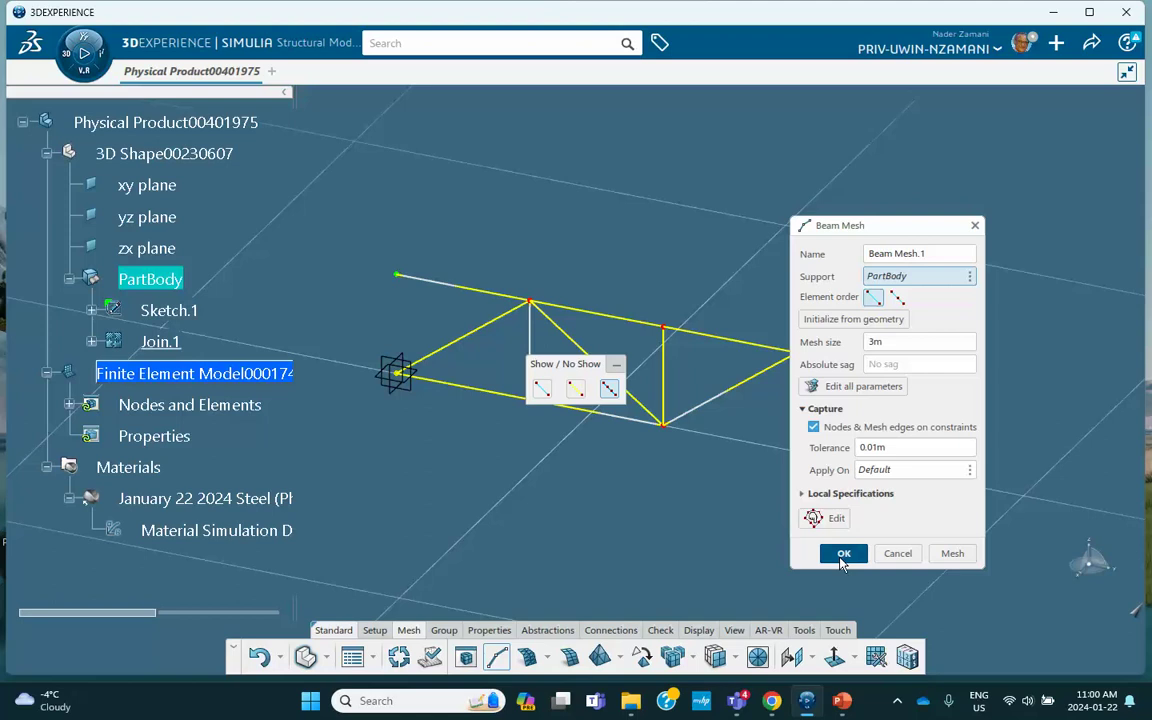
left_click(843, 556)
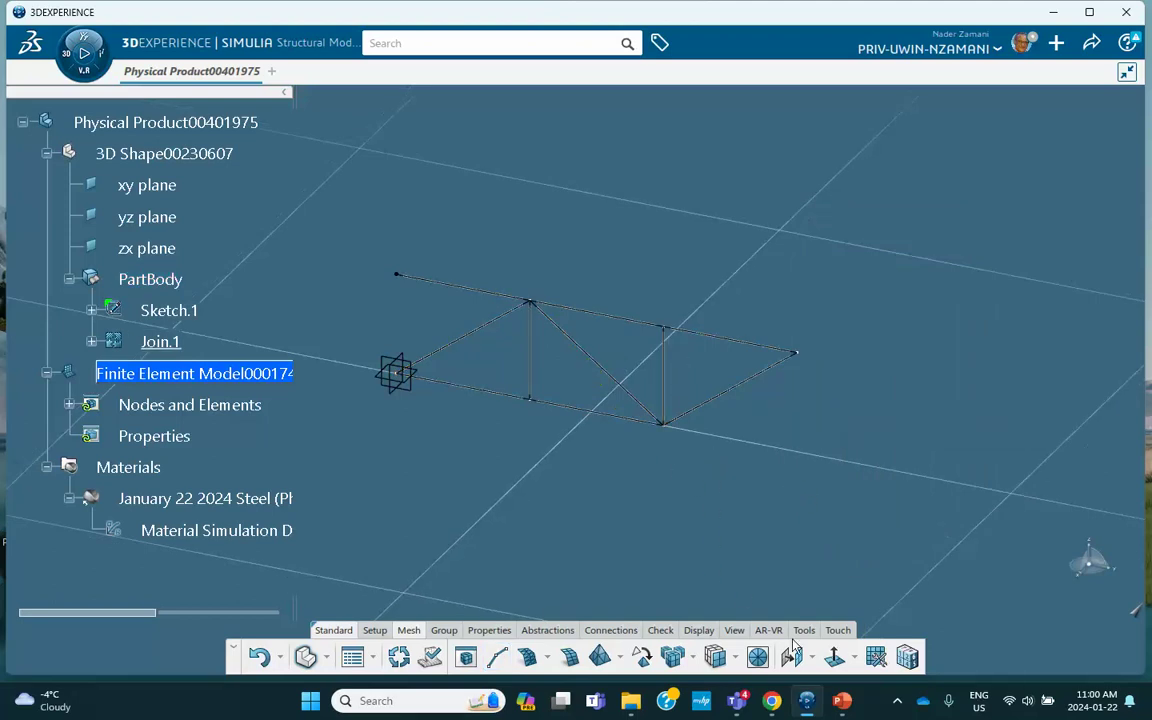
Adjust the shrinkage of the displayed mesh elements and close the display setting.
left_click(699, 630)
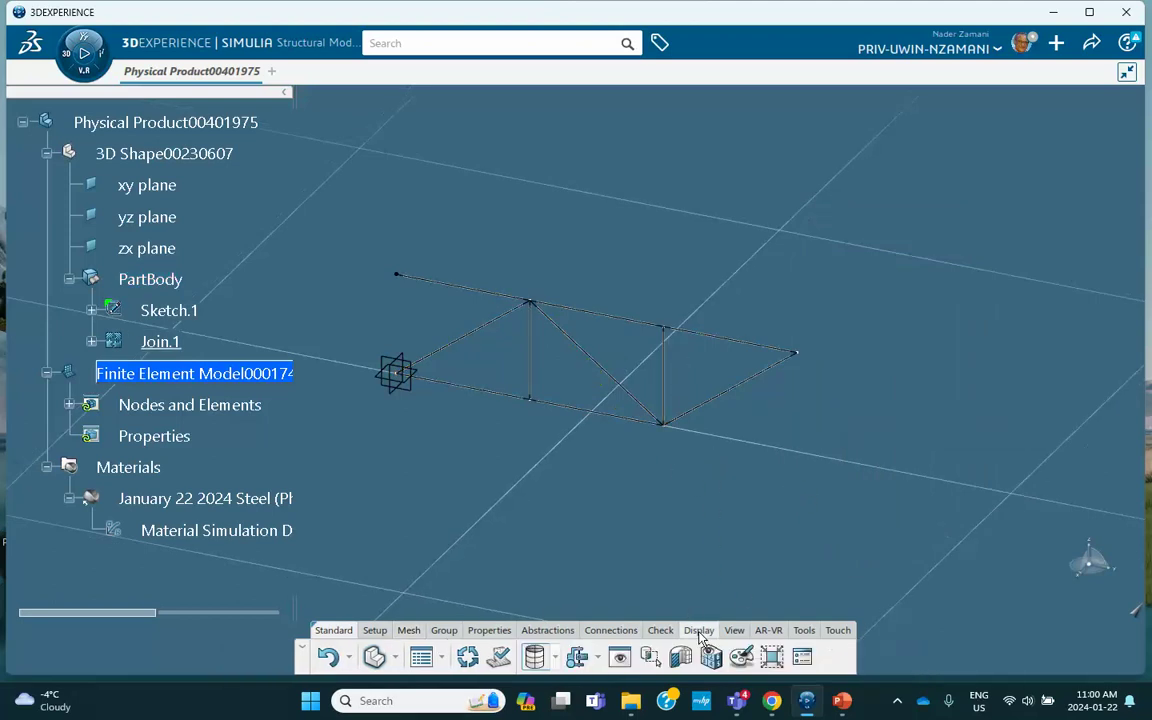
left_click(773, 657)
left_click_drag(615, 431, 589, 431)
left_click(573, 499)
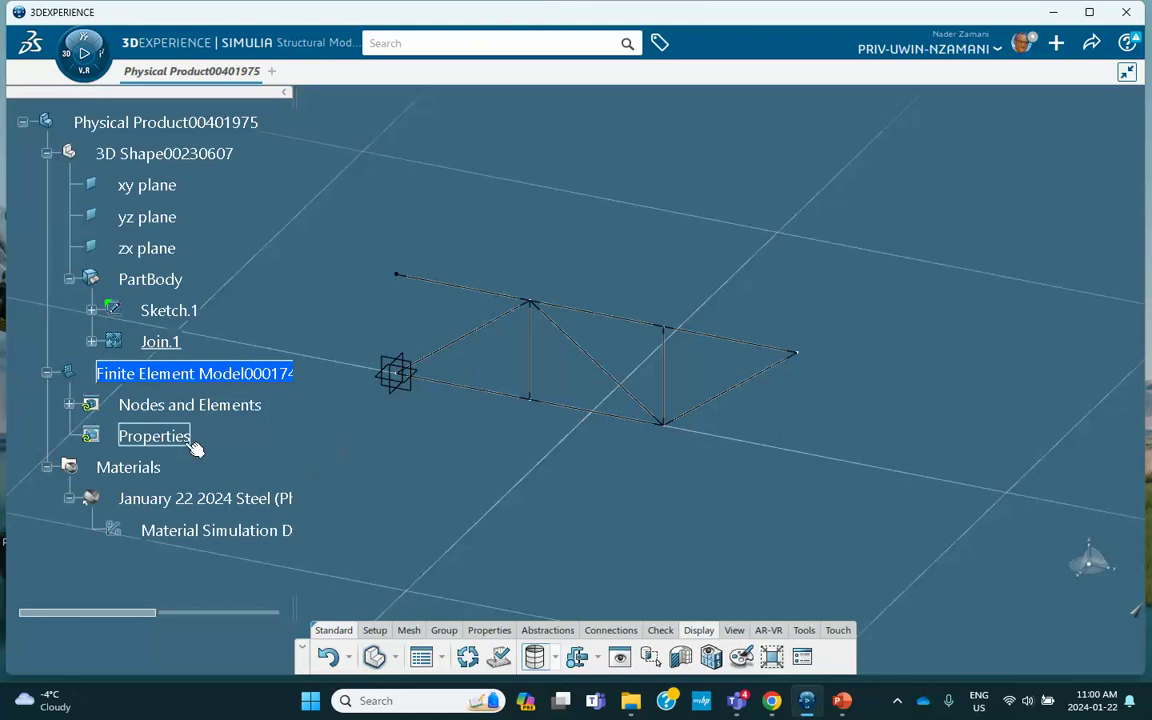
Define a 1D link section on Join.1 with an area of 3.14e-004 m2 and the January 22 2024 Steel material.
left_click(489, 630)
left_click(586, 658)
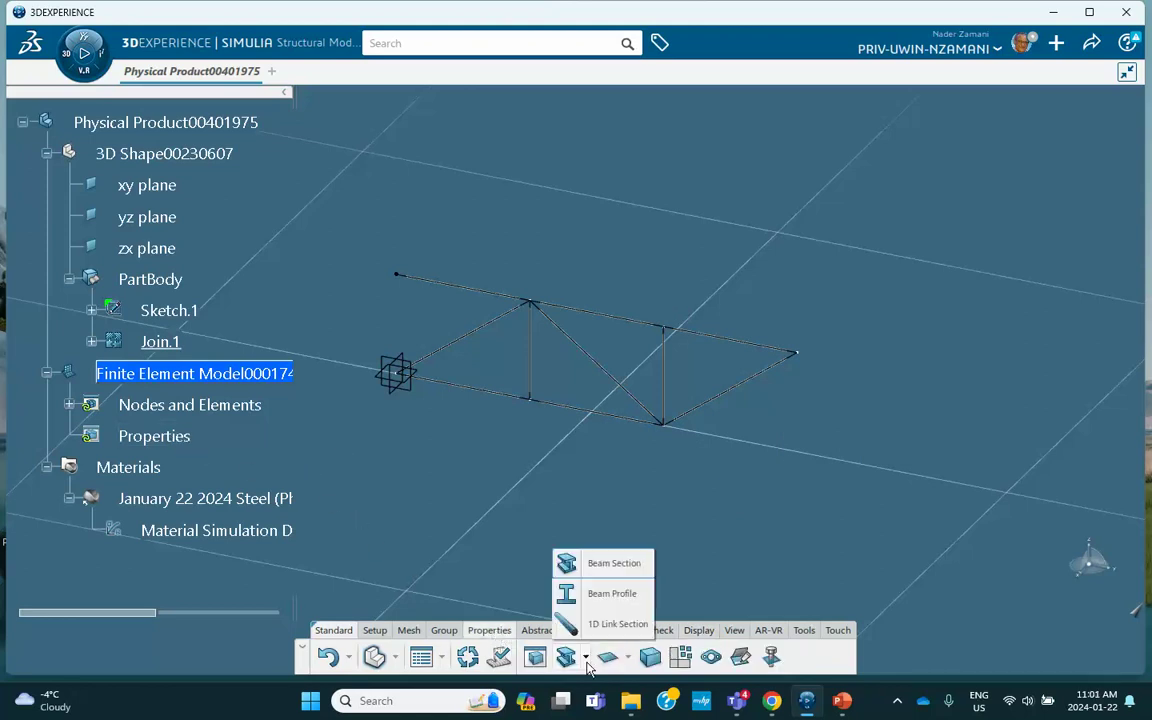
left_click(611, 626)
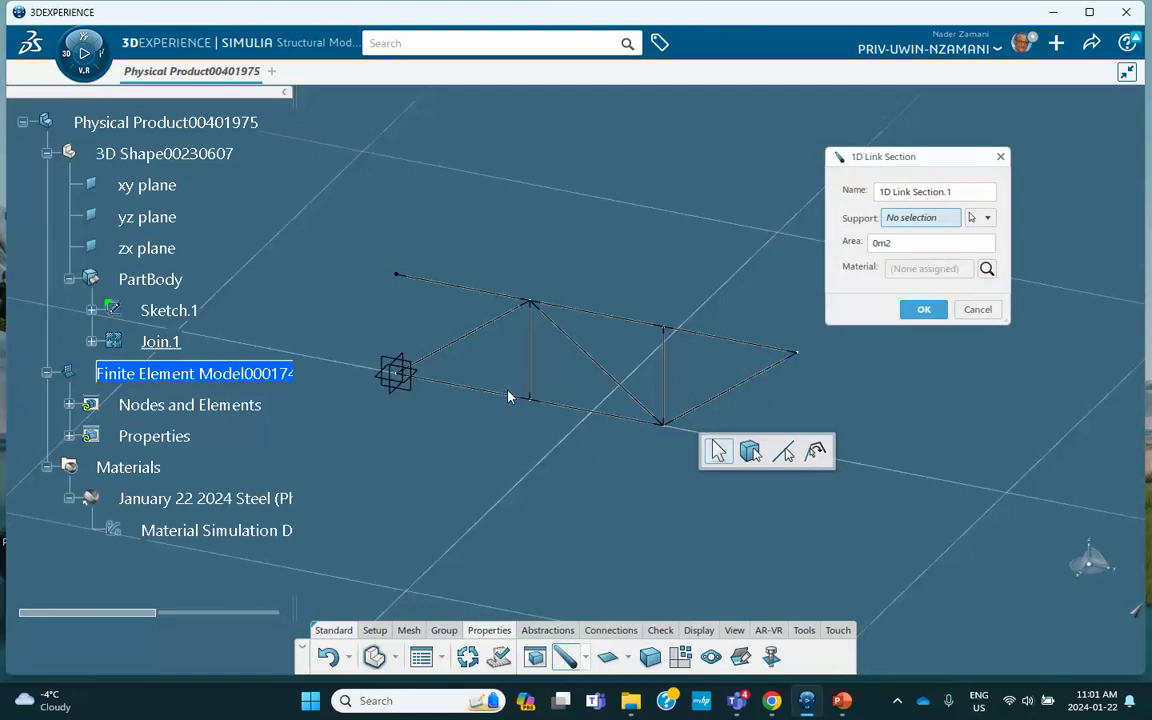
left_click(162, 340)
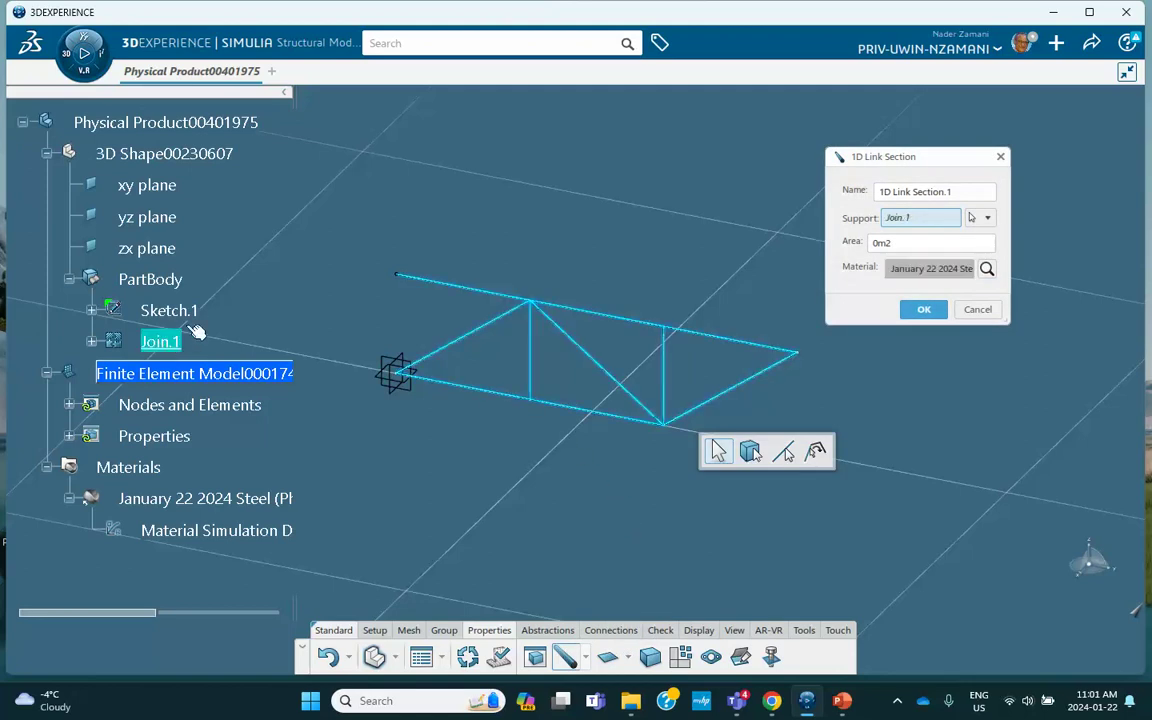
double_click(892, 242)
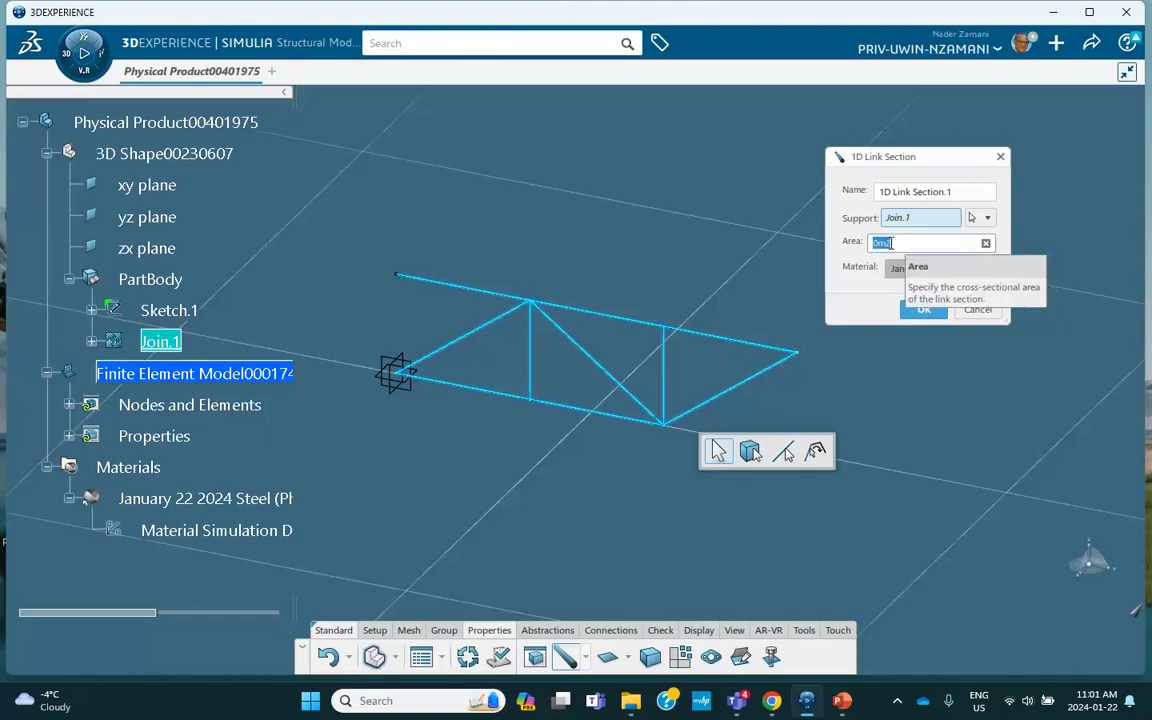
type("3.14e-004")
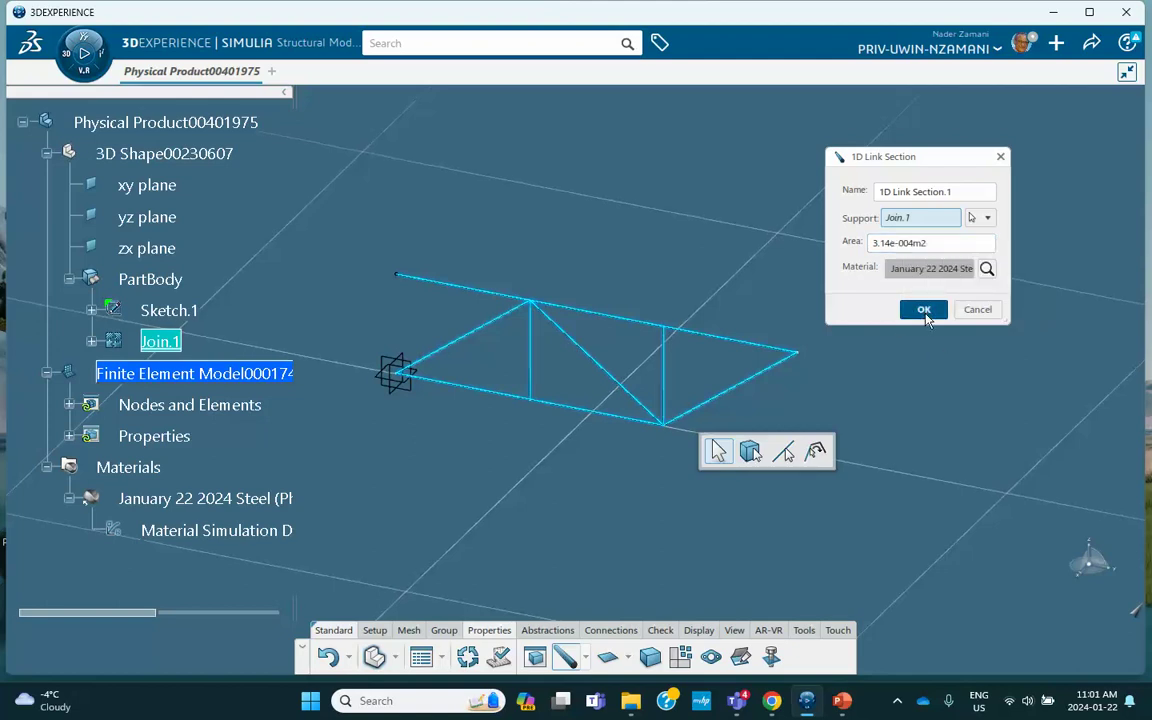
left_click(924, 310)
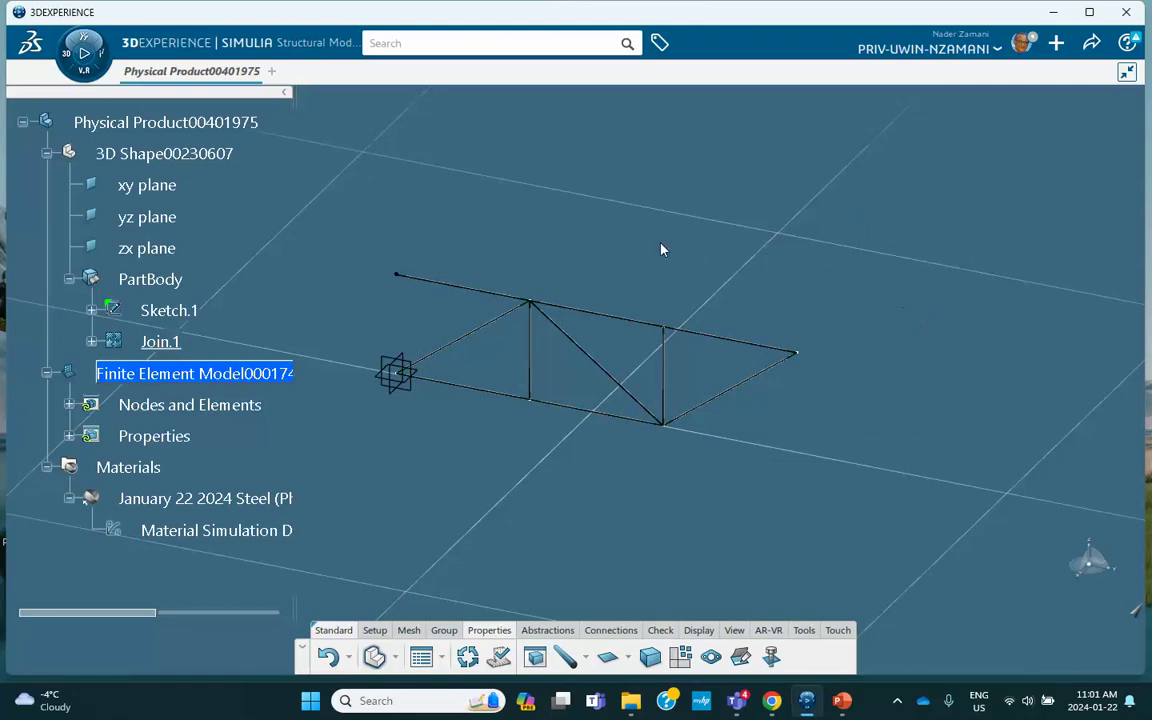
Switch to the Structural Scenario Creation app and initialize a structural simulation using the truss's existing finite element model.
middle_click_drag(594, 218, 558, 172)
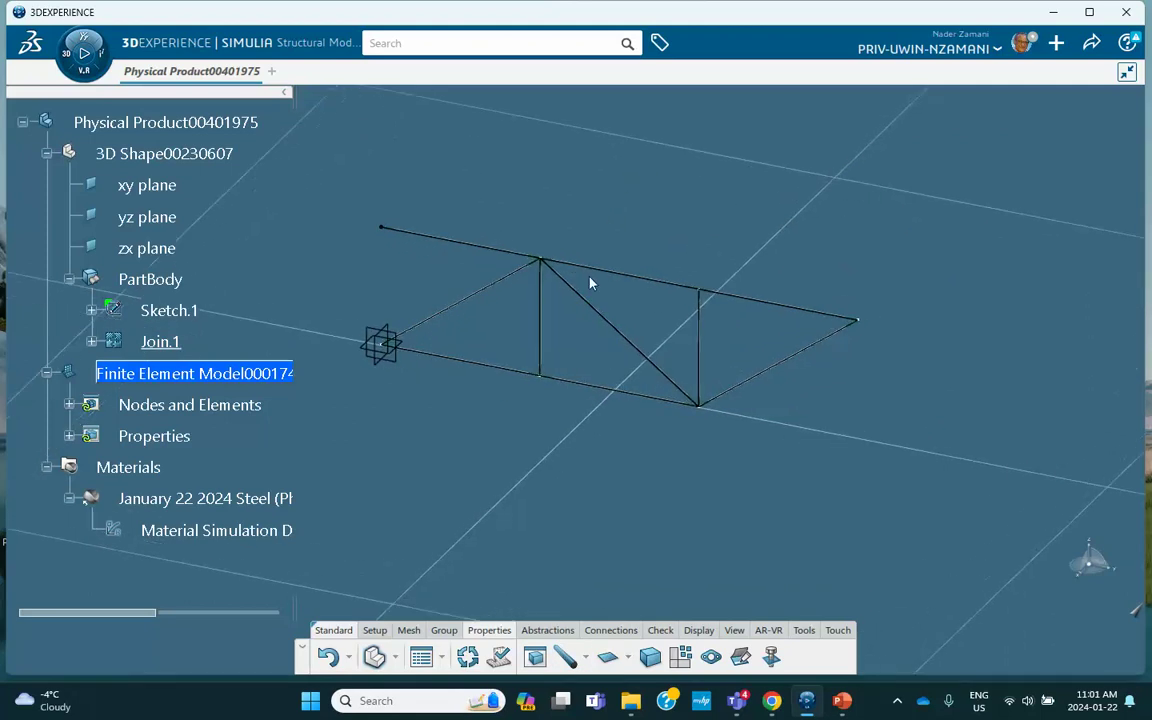
scroll(530, 248, "up", 2)
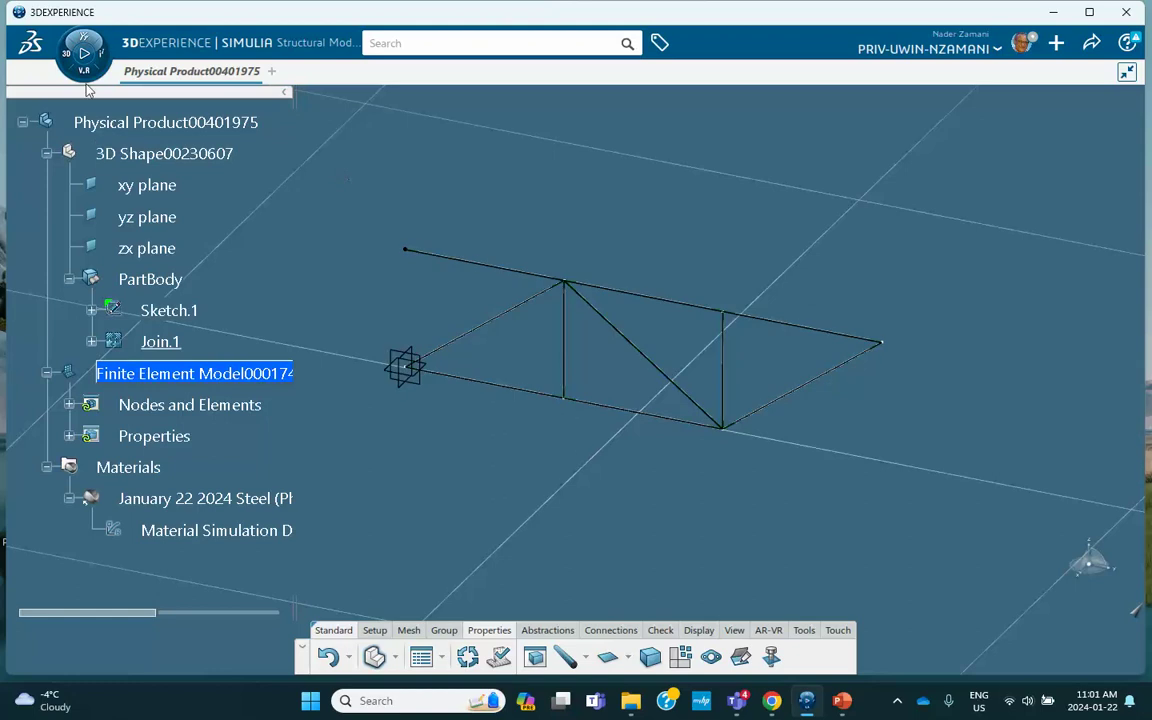
left_click(66, 58)
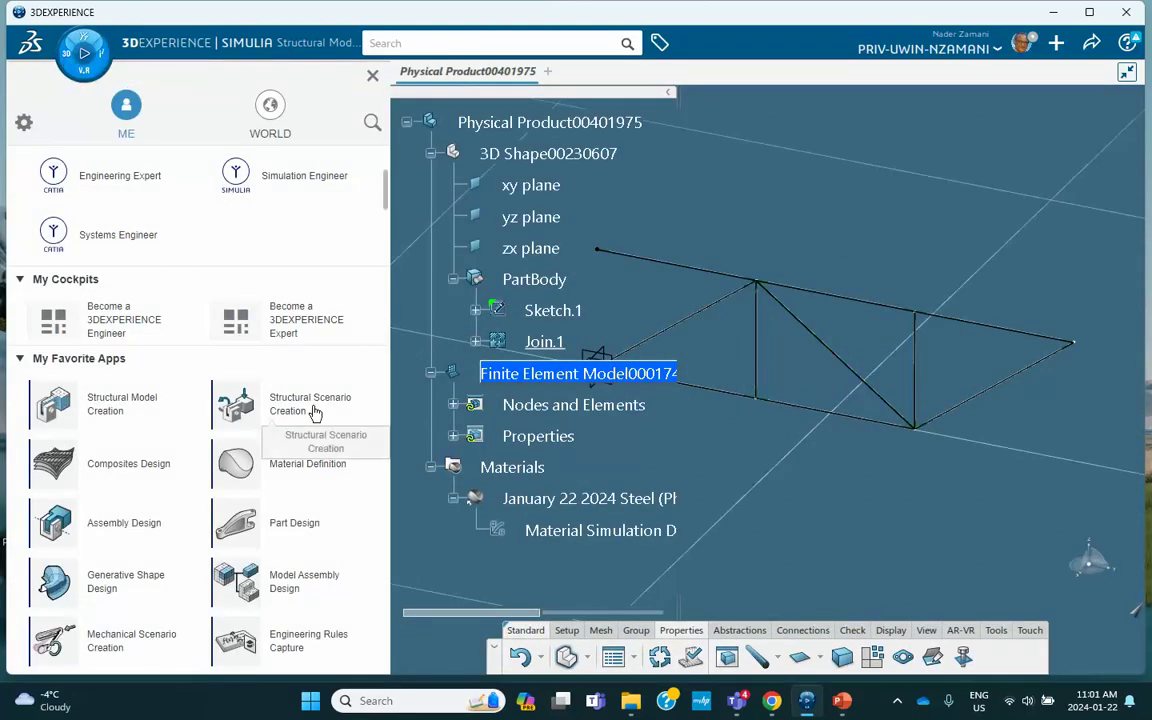
scroll(314, 412, "down", 1)
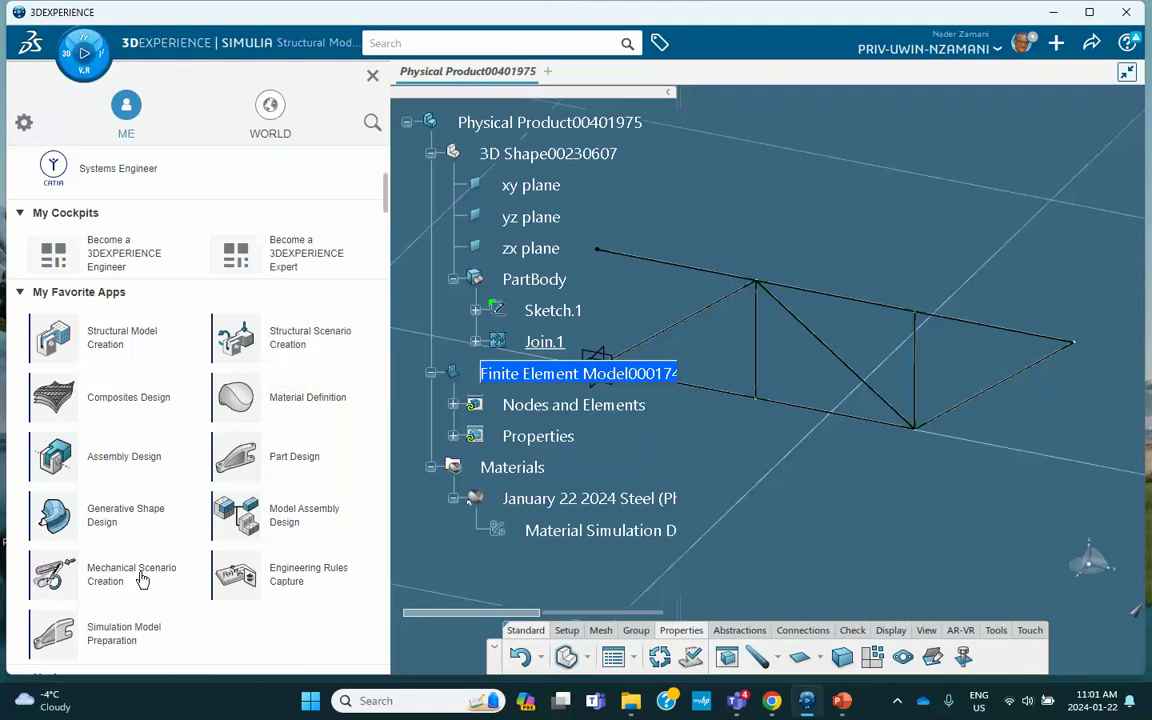
left_click(263, 338)
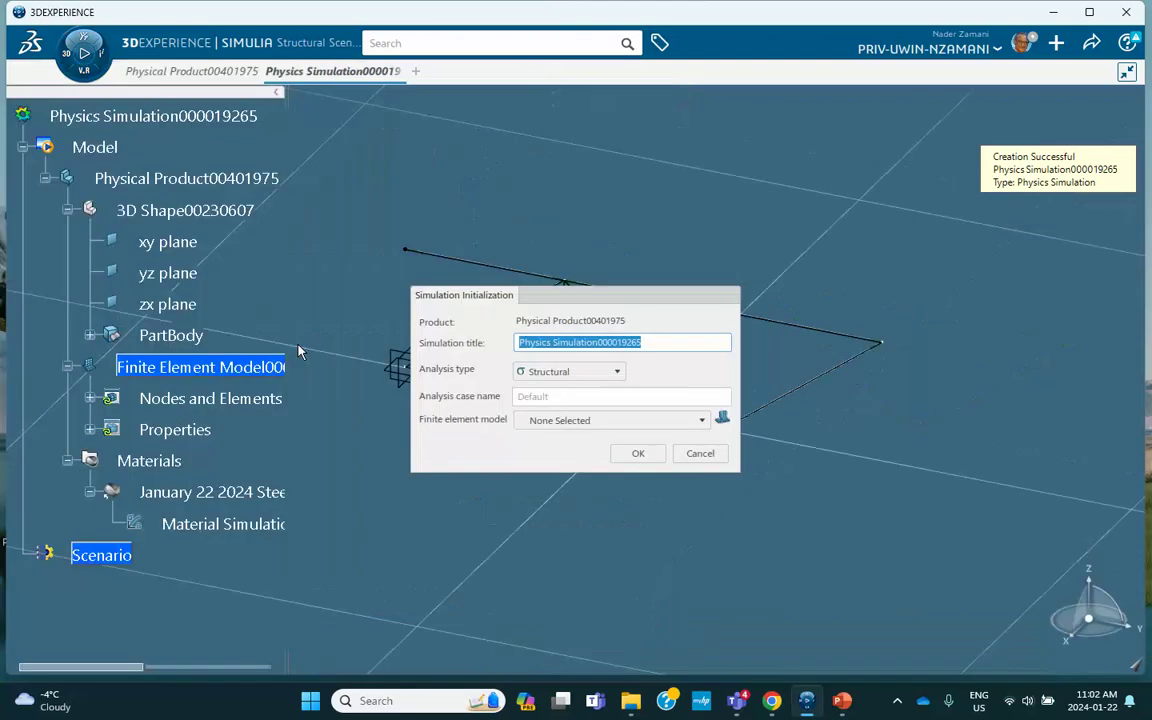
left_click(576, 421)
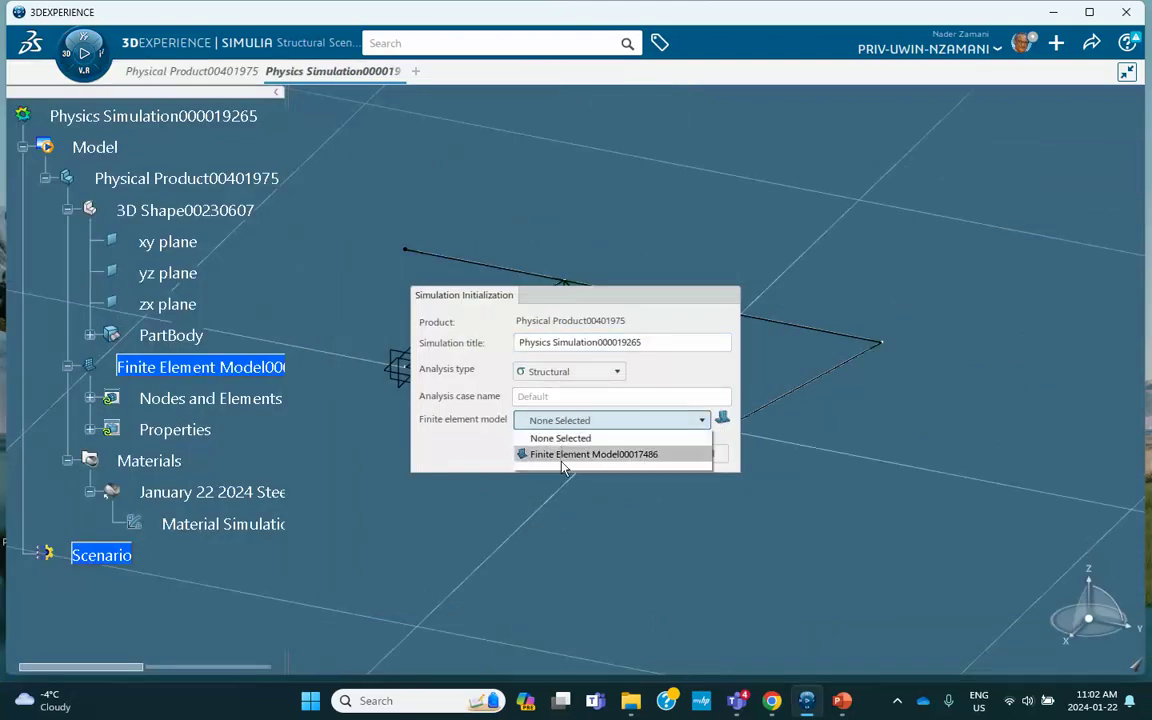
left_click(562, 458)
left_click(637, 453)
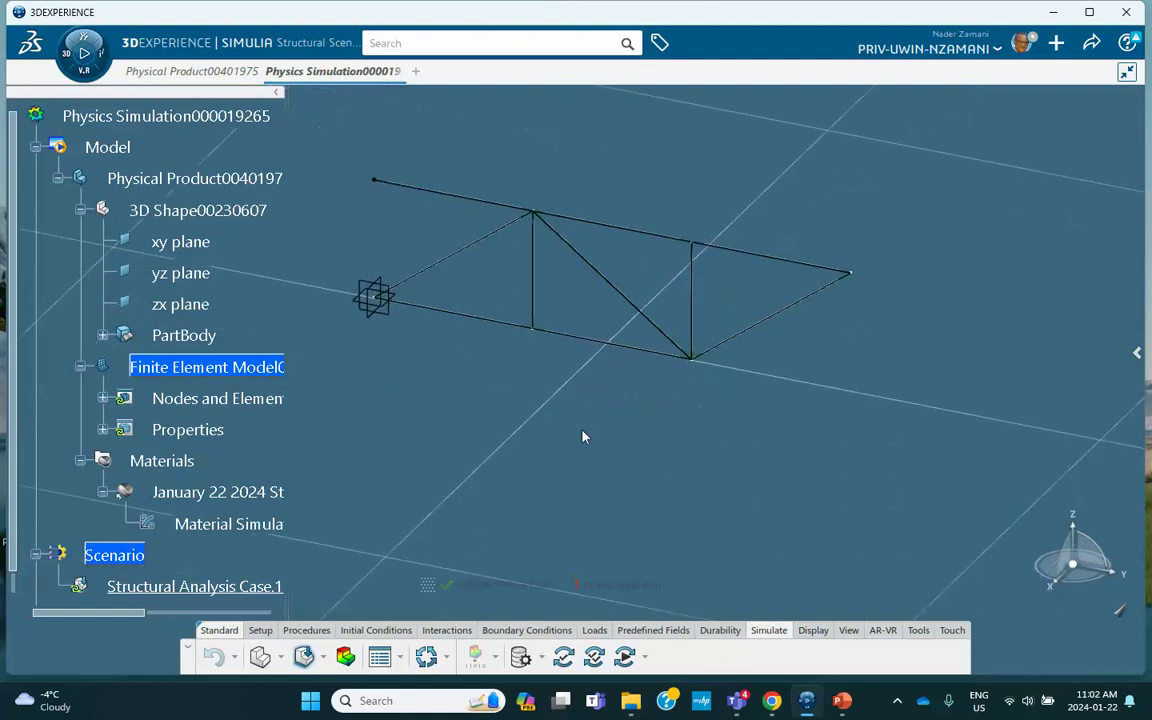
Add a static step to the analysis case with a 1 s step time and automatic time incrementation.
left_click(309, 632)
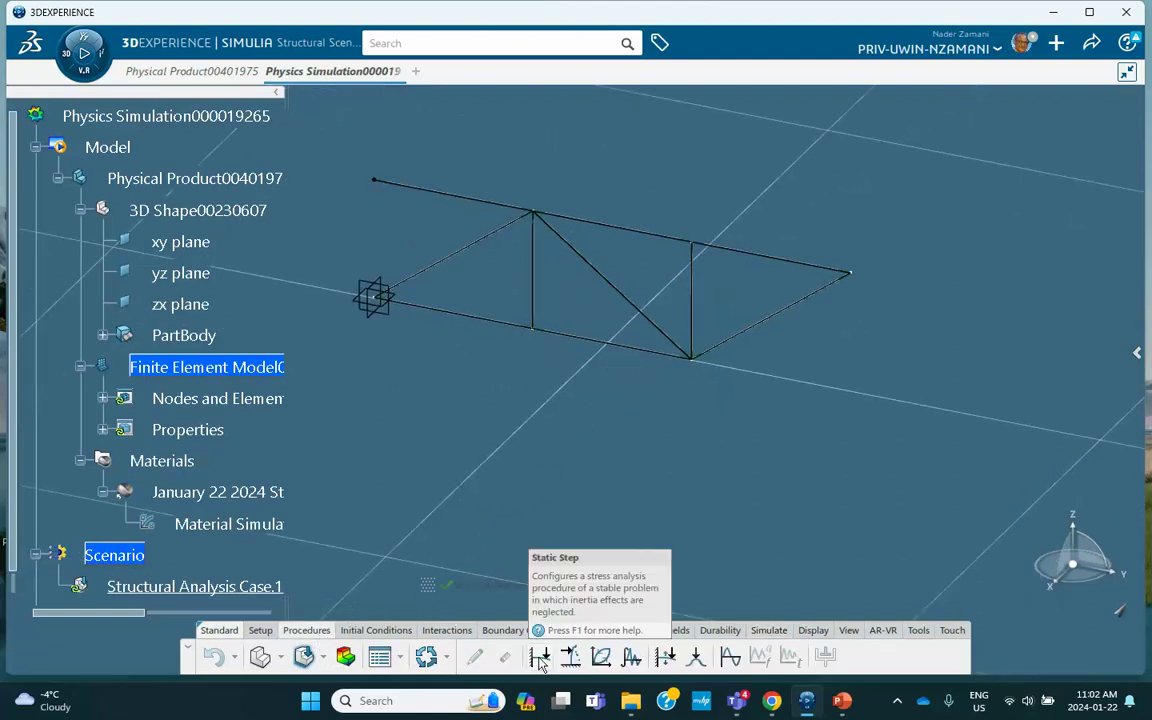
left_click(539, 659)
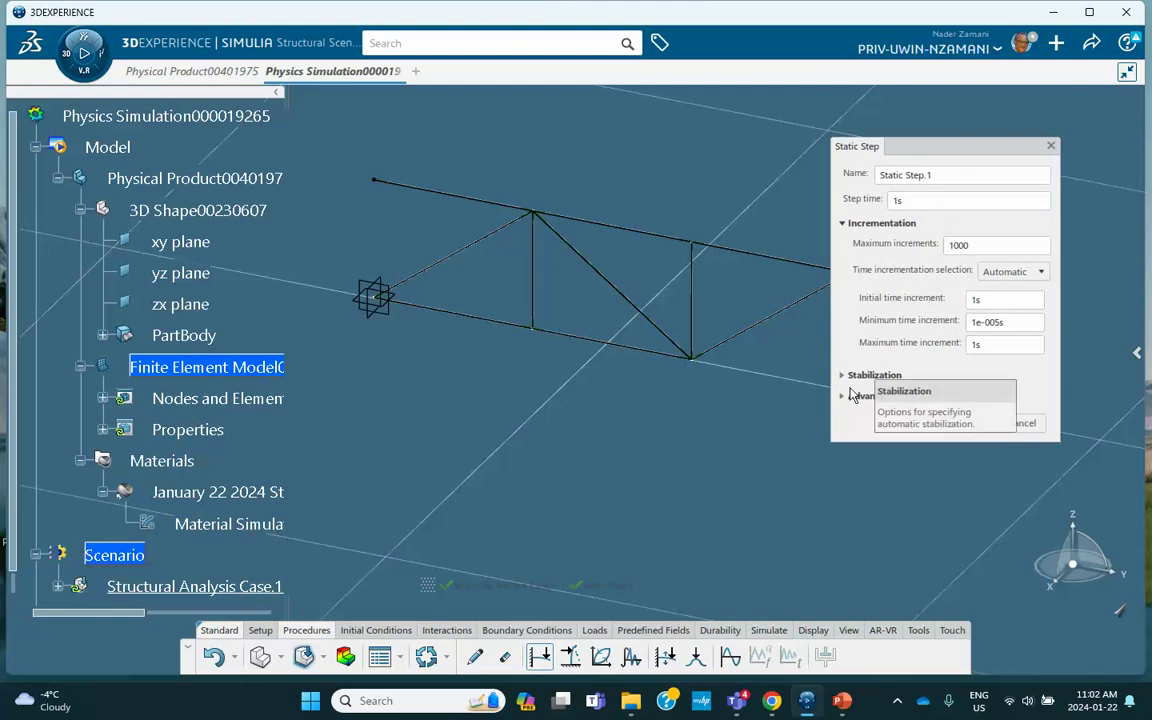
left_click(847, 398)
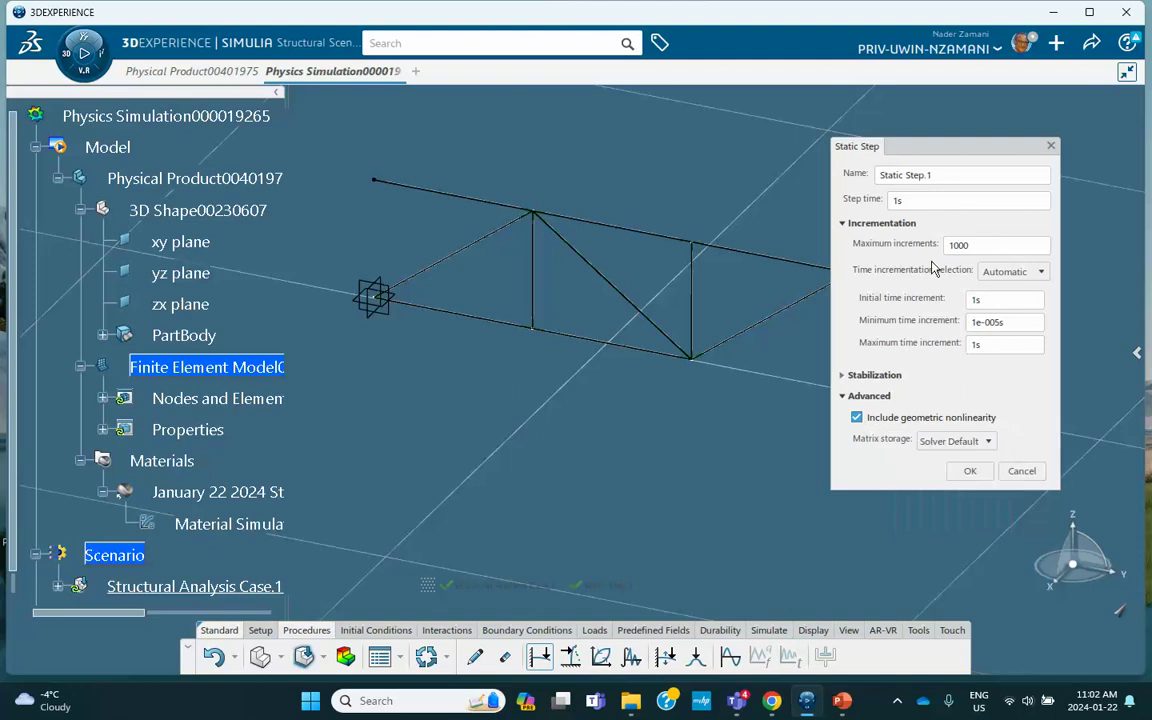
left_click(982, 300)
left_click(970, 471)
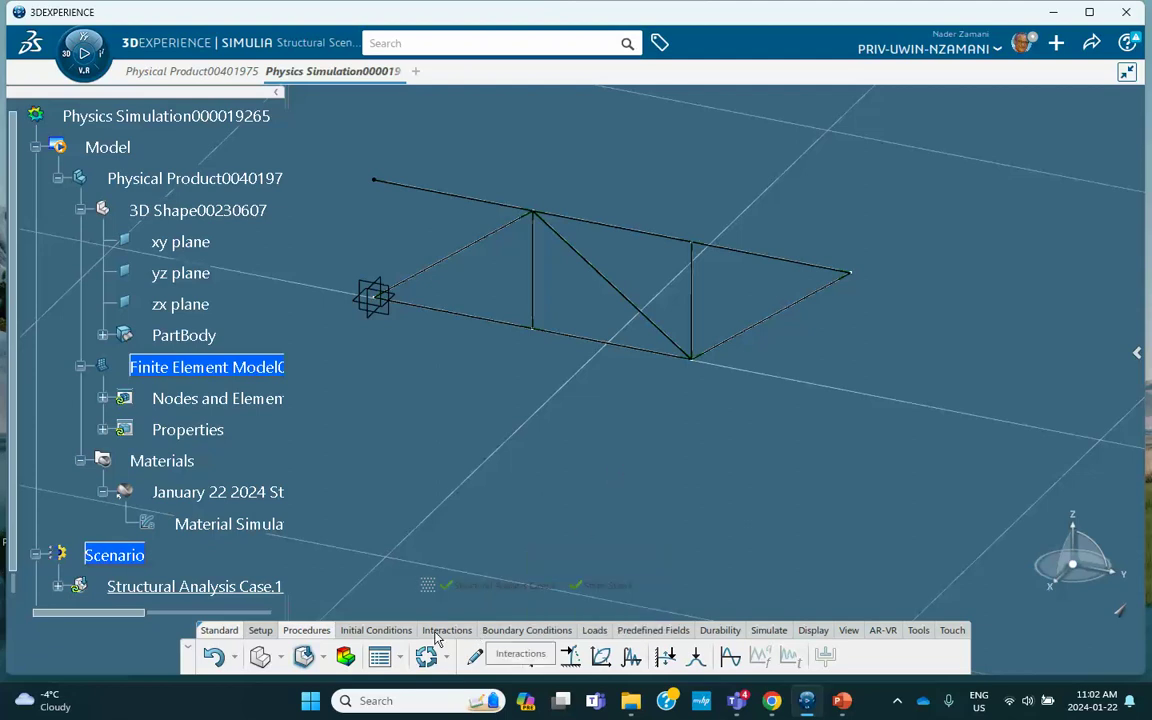
Apply a fixed displacement to Join.1 that restrains X translation of the whole truss.
left_click(532, 630)
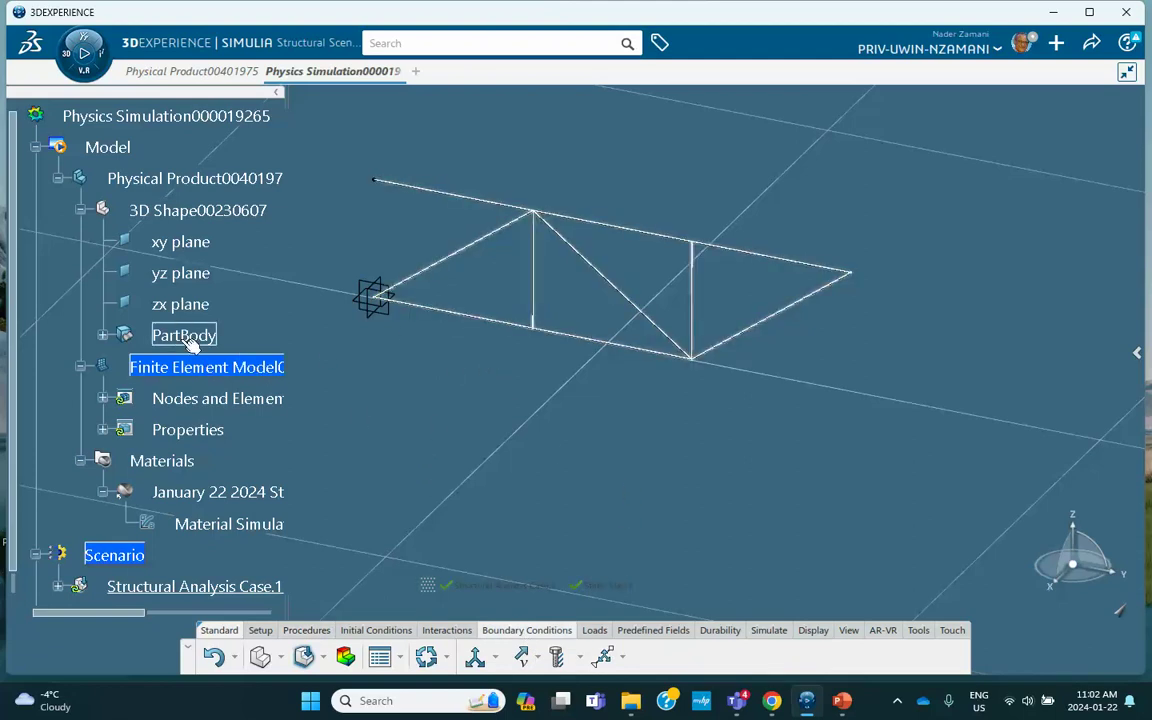
left_click(103, 336)
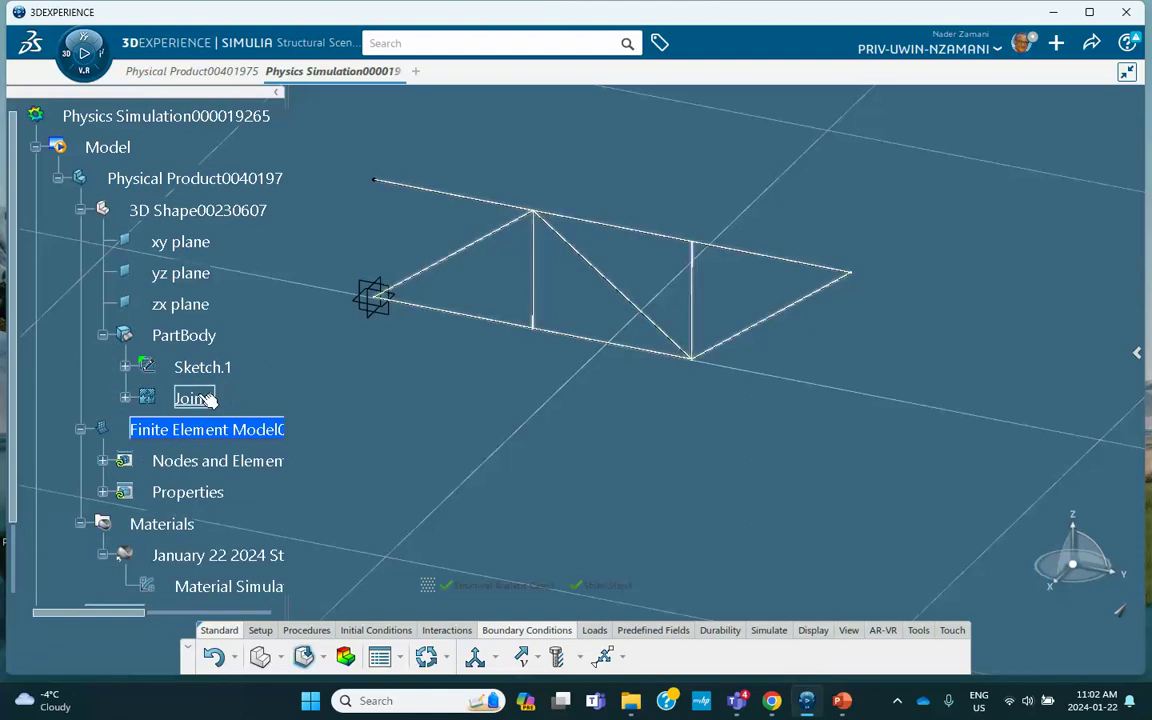
left_click(475, 657)
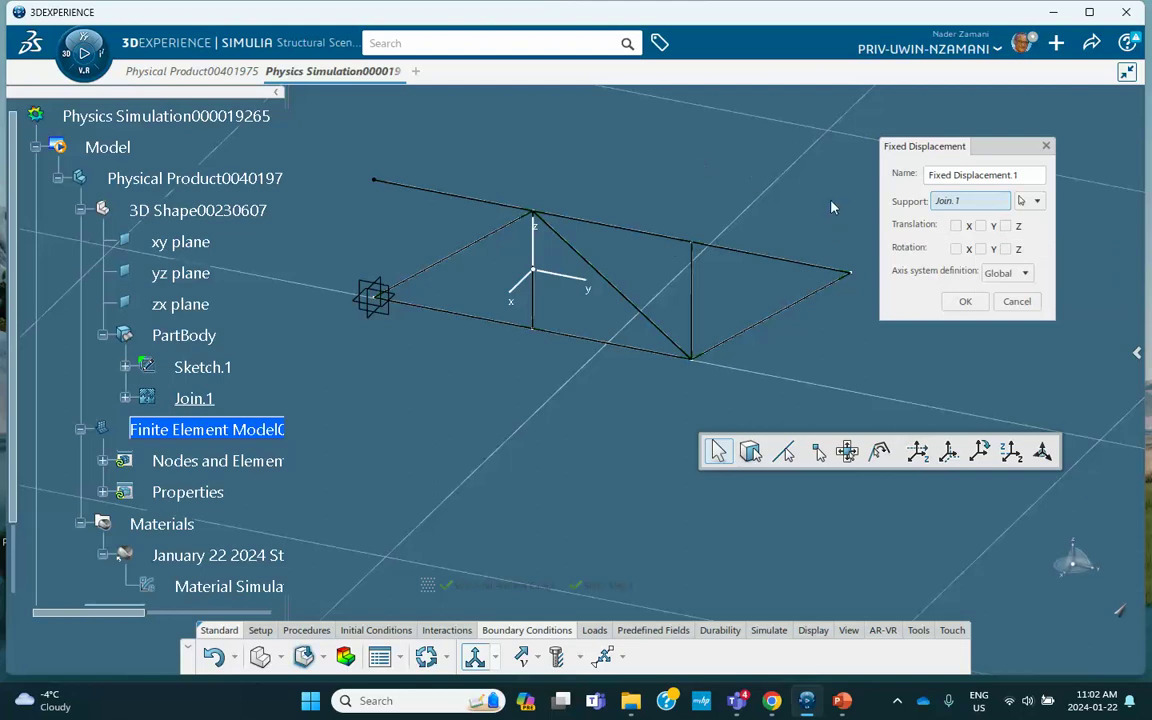
left_click(956, 225)
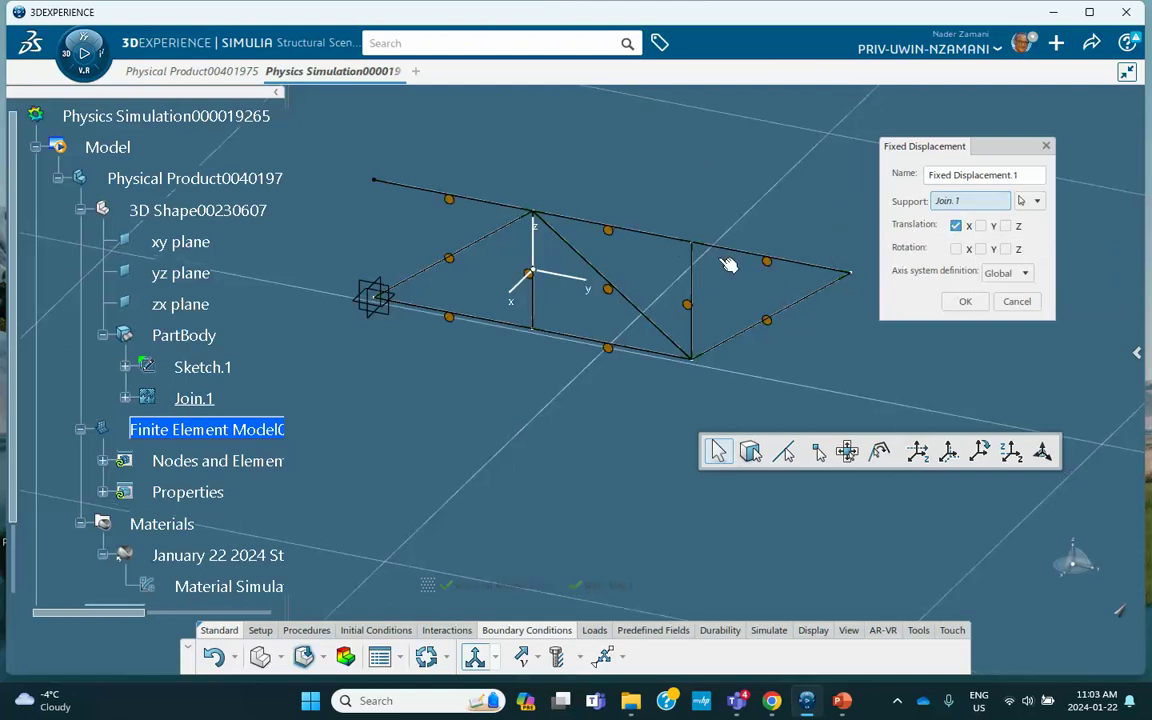
left_click(966, 302)
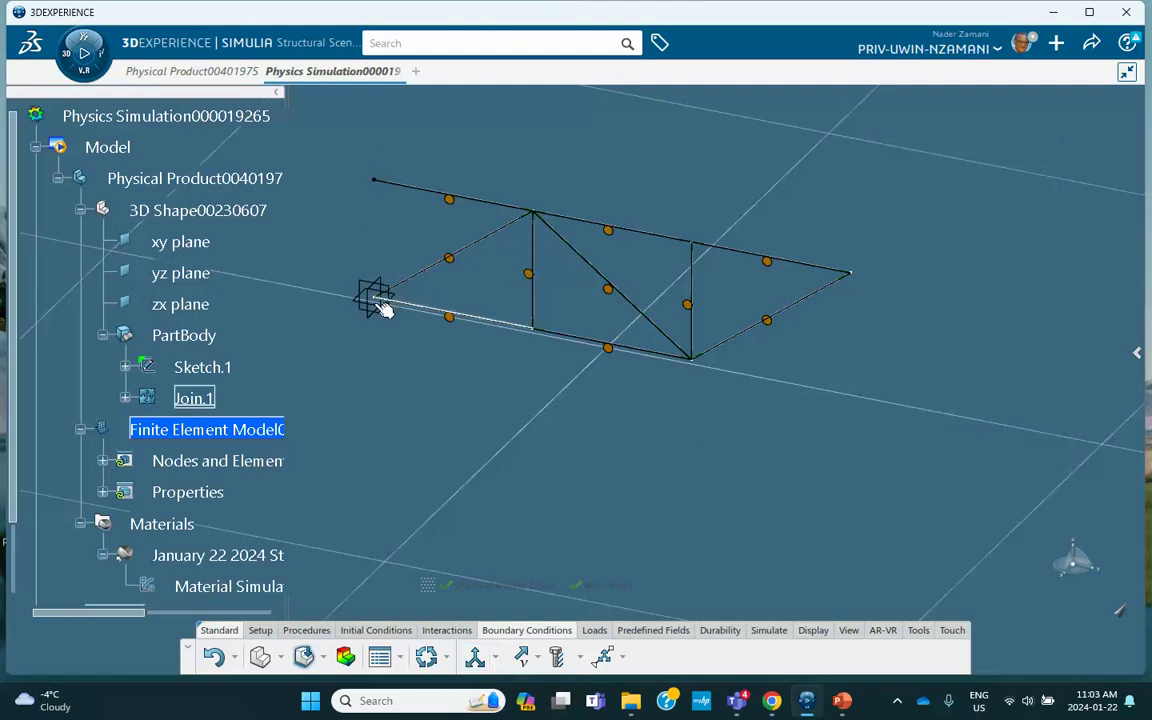
Apply a fixed displacement restraining Y and Z translation at the truss's origin vertex and the free end vertex above it.
left_click(474, 656)
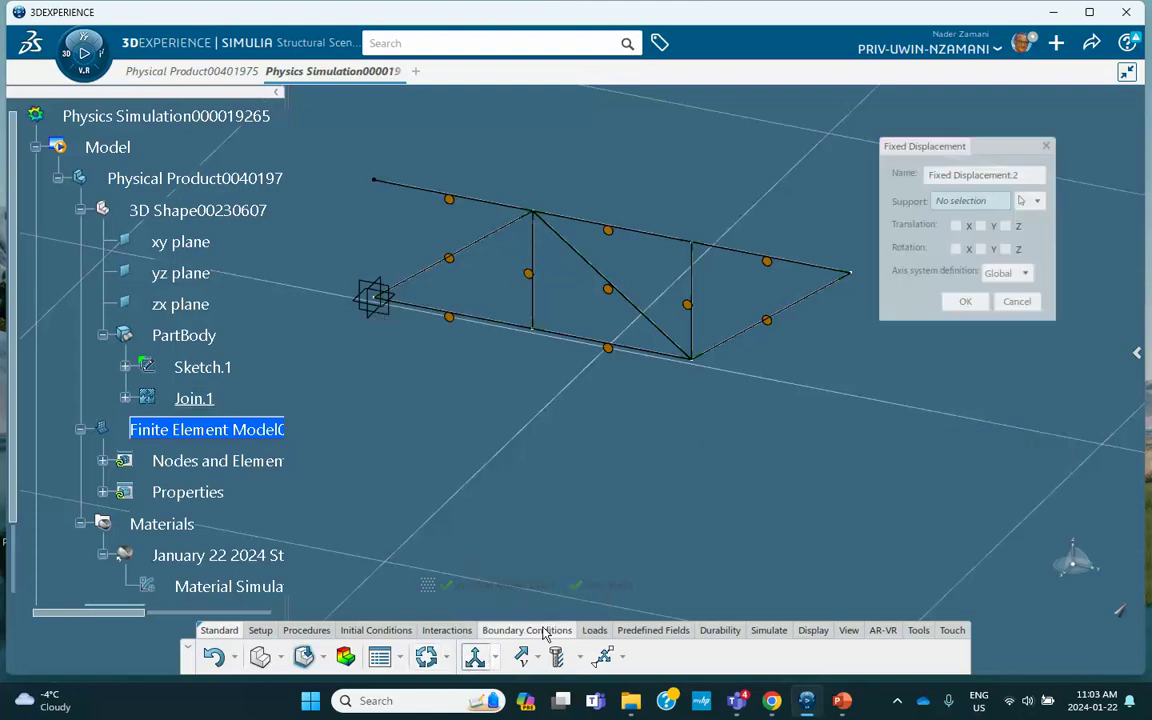
left_click(375, 181)
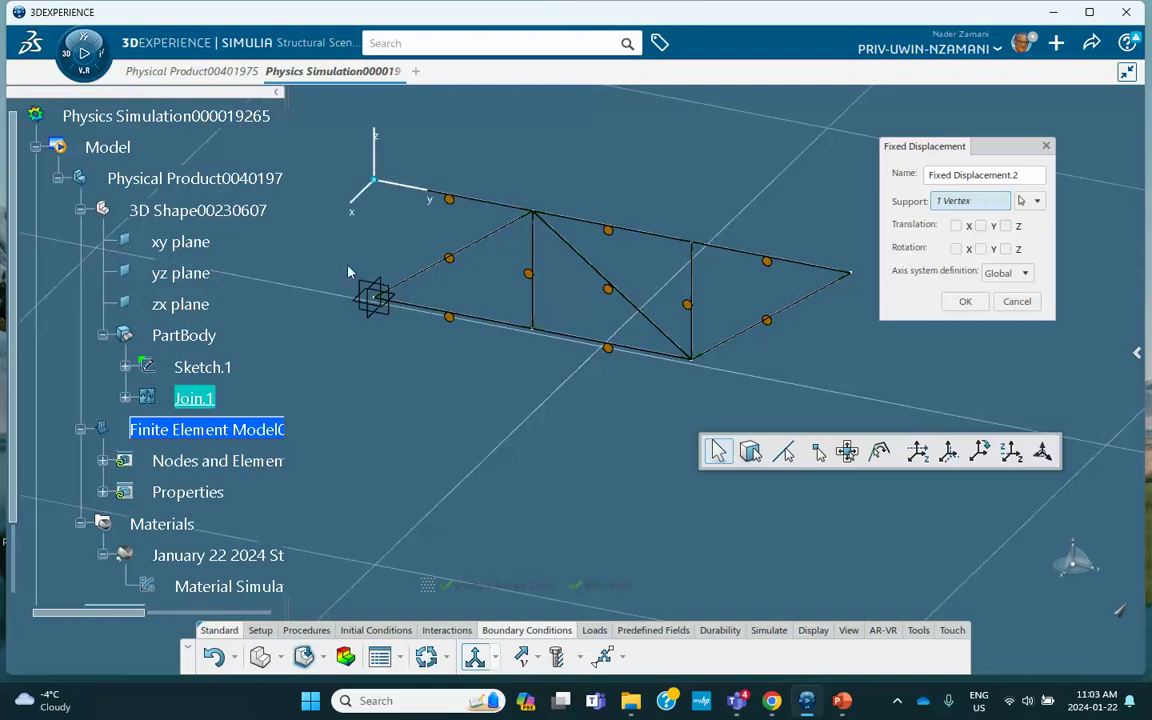
left_click(378, 298)
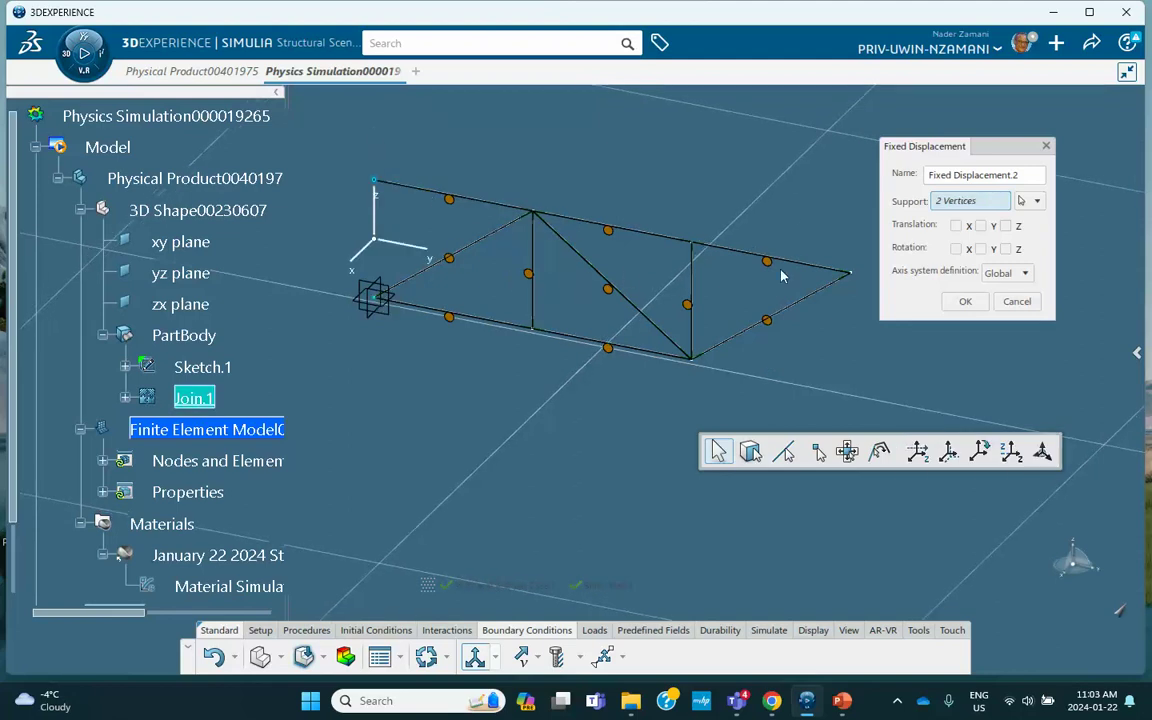
left_click(980, 225)
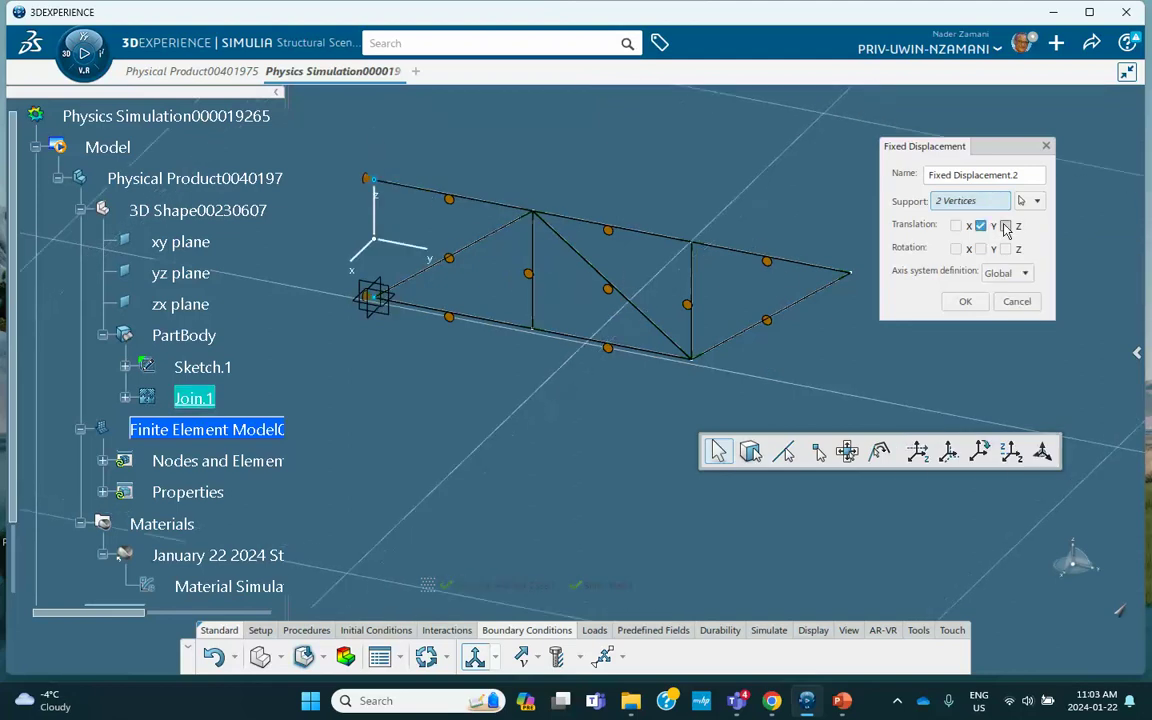
left_click(1005, 226)
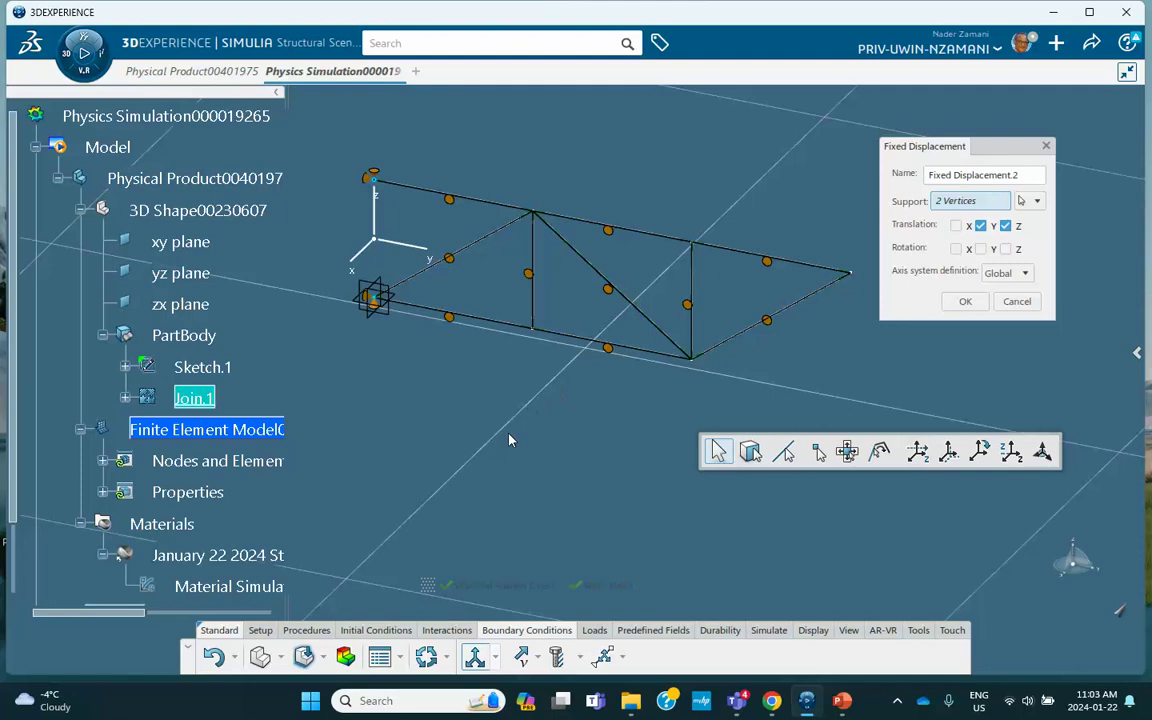
left_click(965, 302)
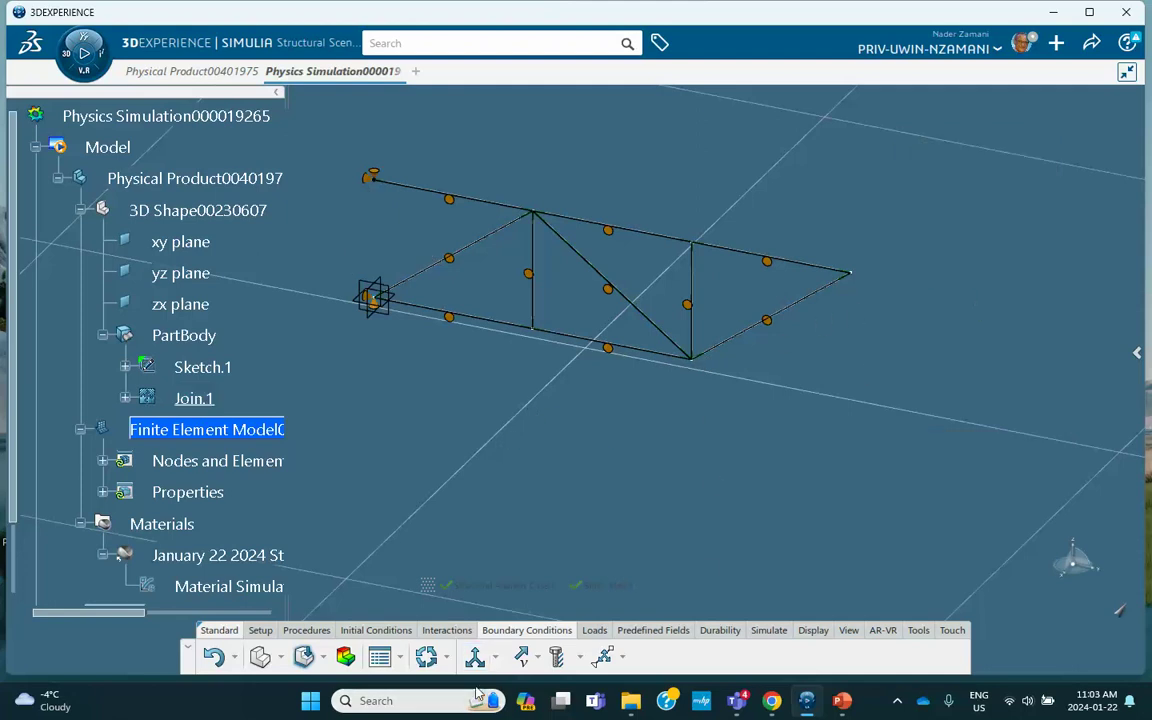
Apply a downward Z force at the vertex where the upper chord ends, at the tip opposite the restraints.
left_click(595, 631)
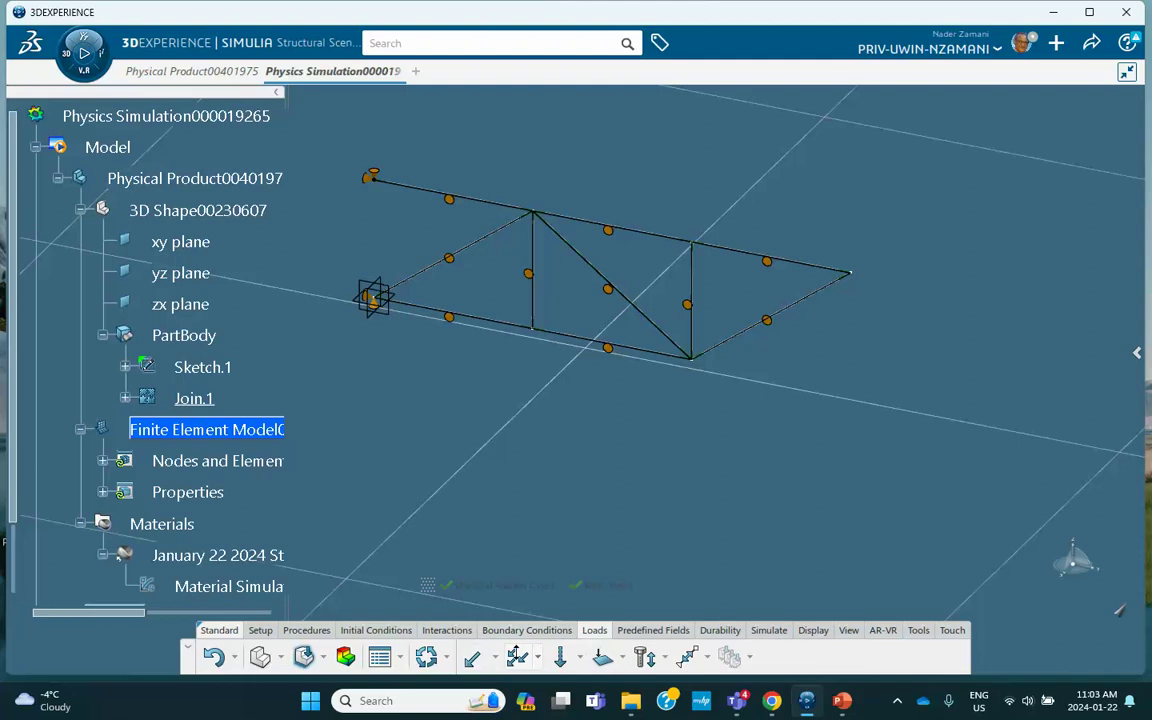
left_click(471, 658)
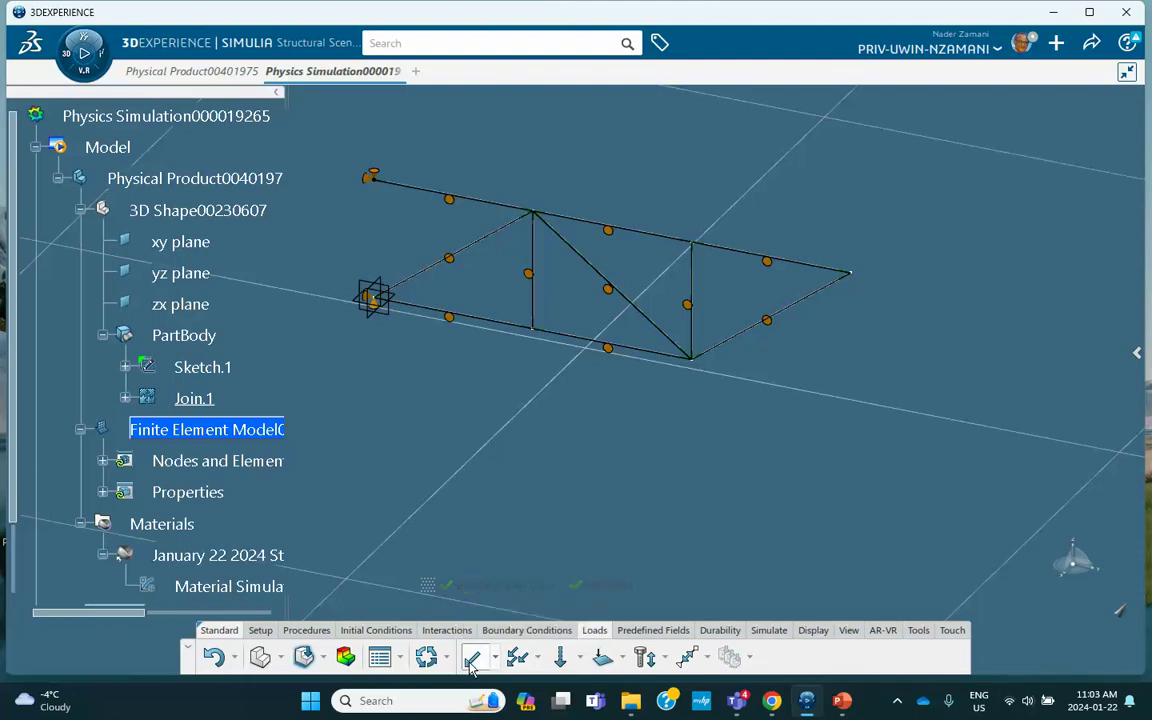
left_click(858, 278)
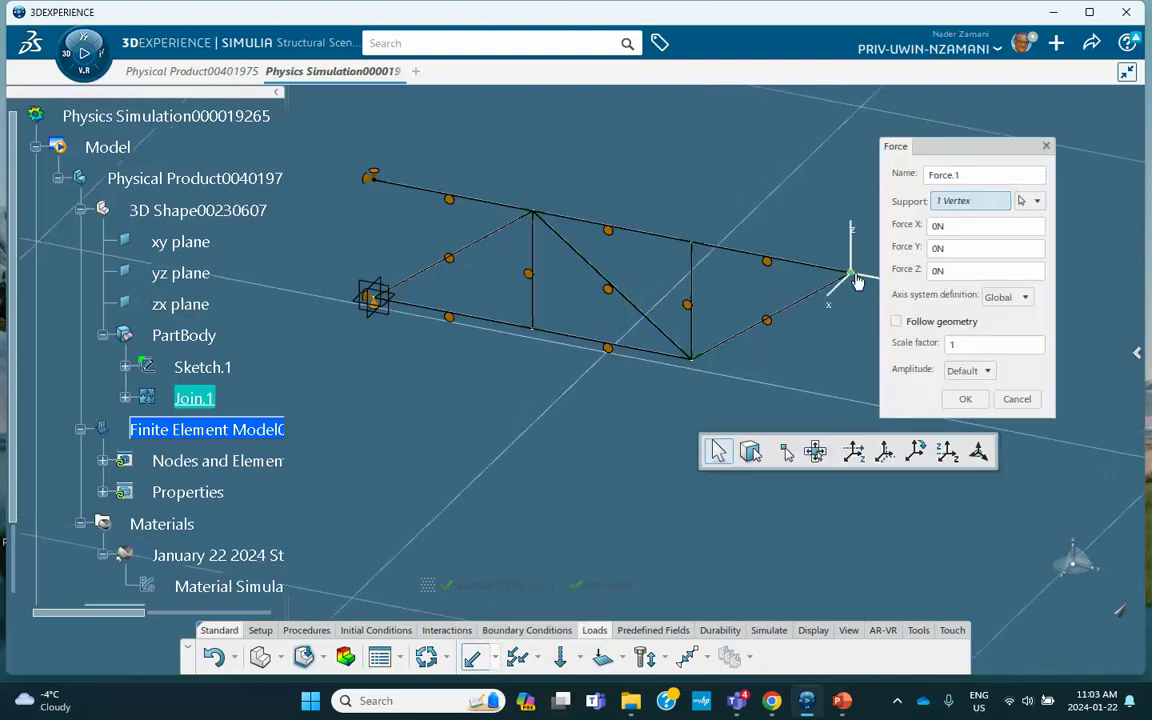
middle_click_drag(858, 278, 826, 302)
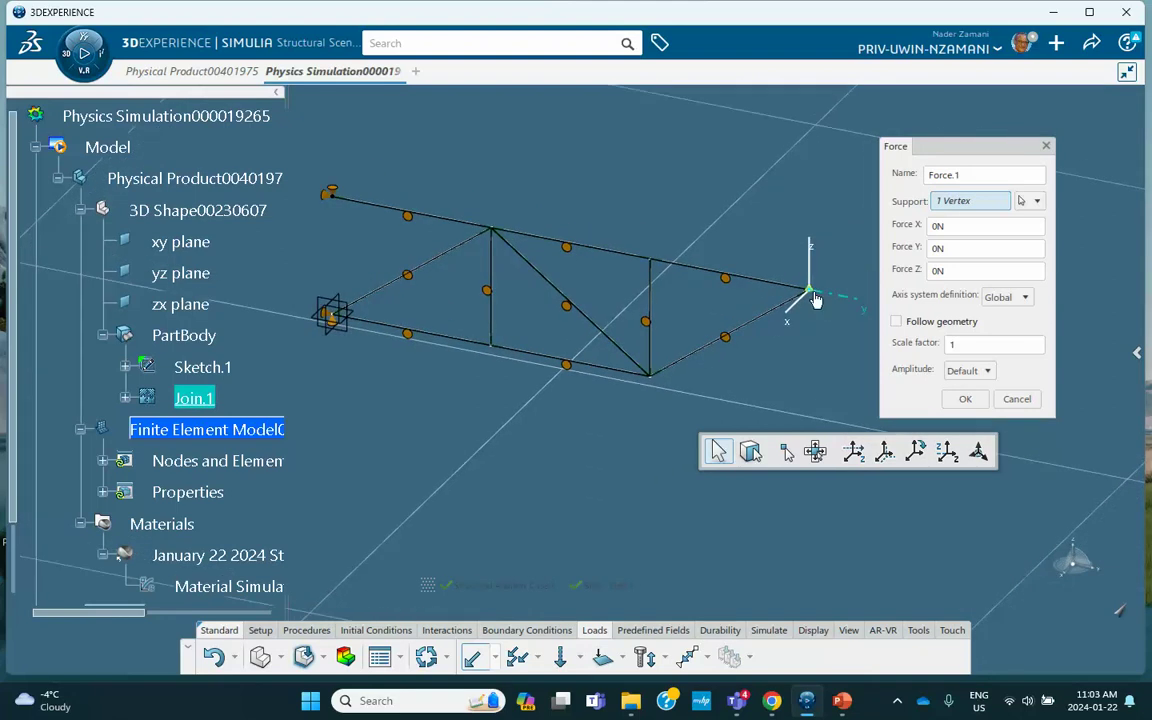
left_click(948, 270)
left_click(966, 400)
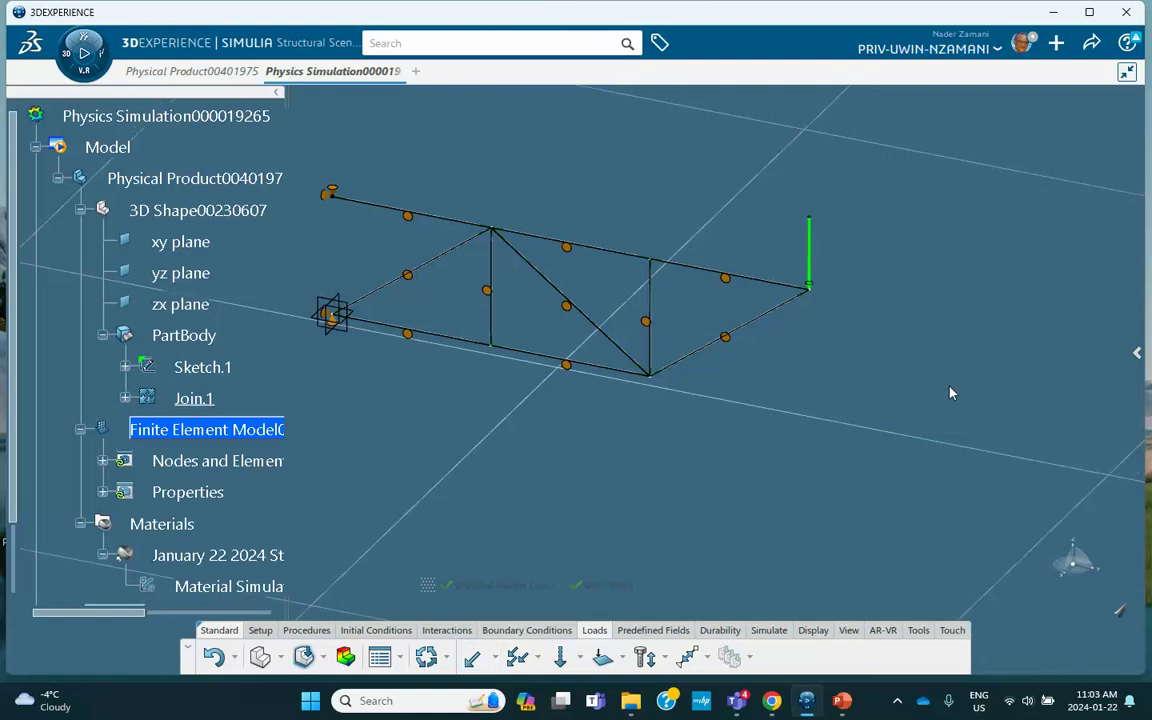
Apply a downward Z force at the upper chord vertex between the loaded tip and the diagonal's upper end.
left_click(472, 656)
left_click(651, 264)
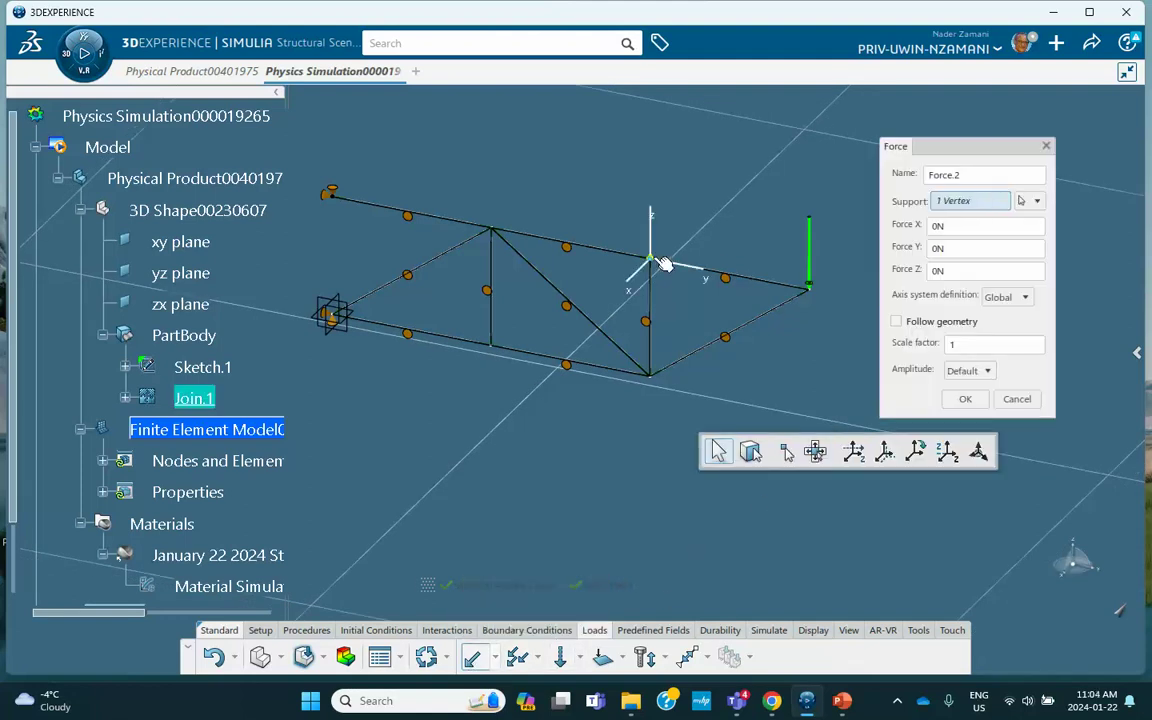
left_click(950, 270)
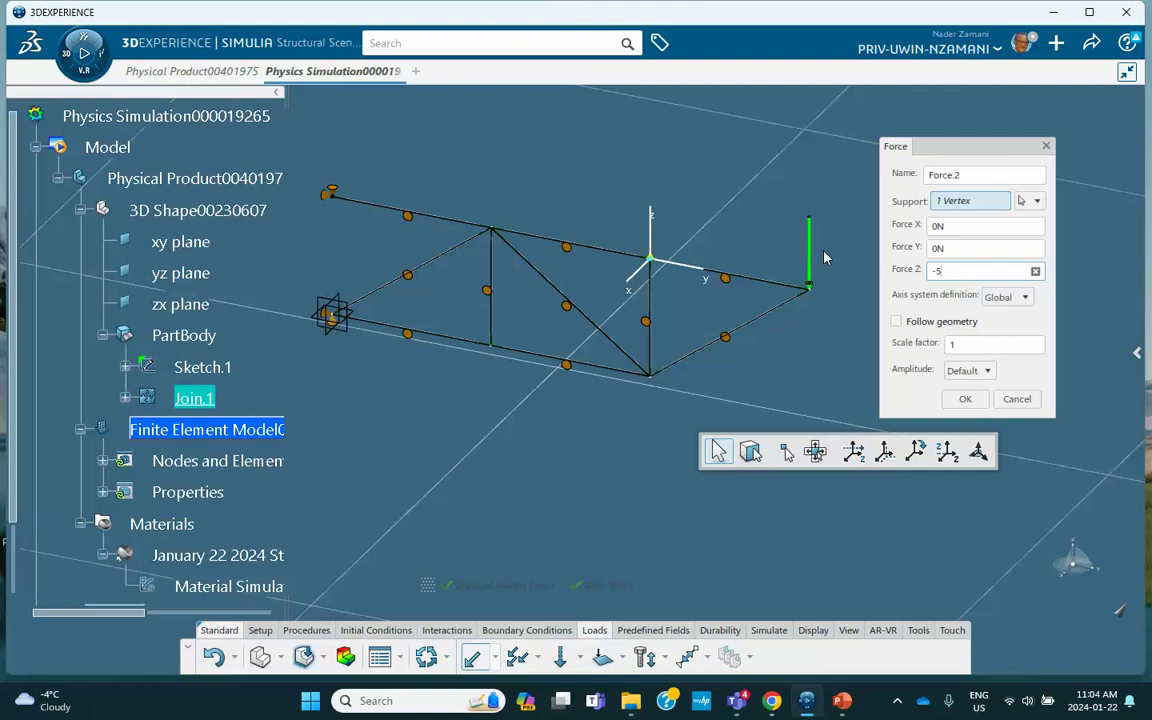
left_click(962, 400)
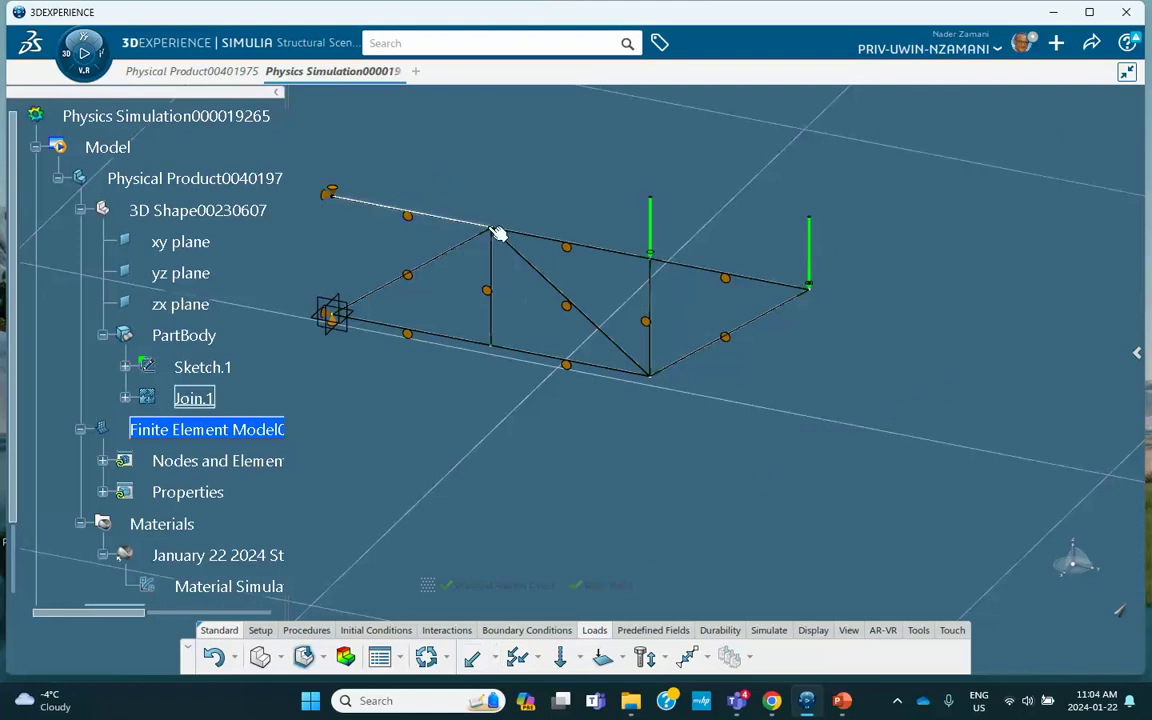
Apply a force of -3000 N in Z at the upper chord vertex nearest the restrained end.
left_click(472, 657)
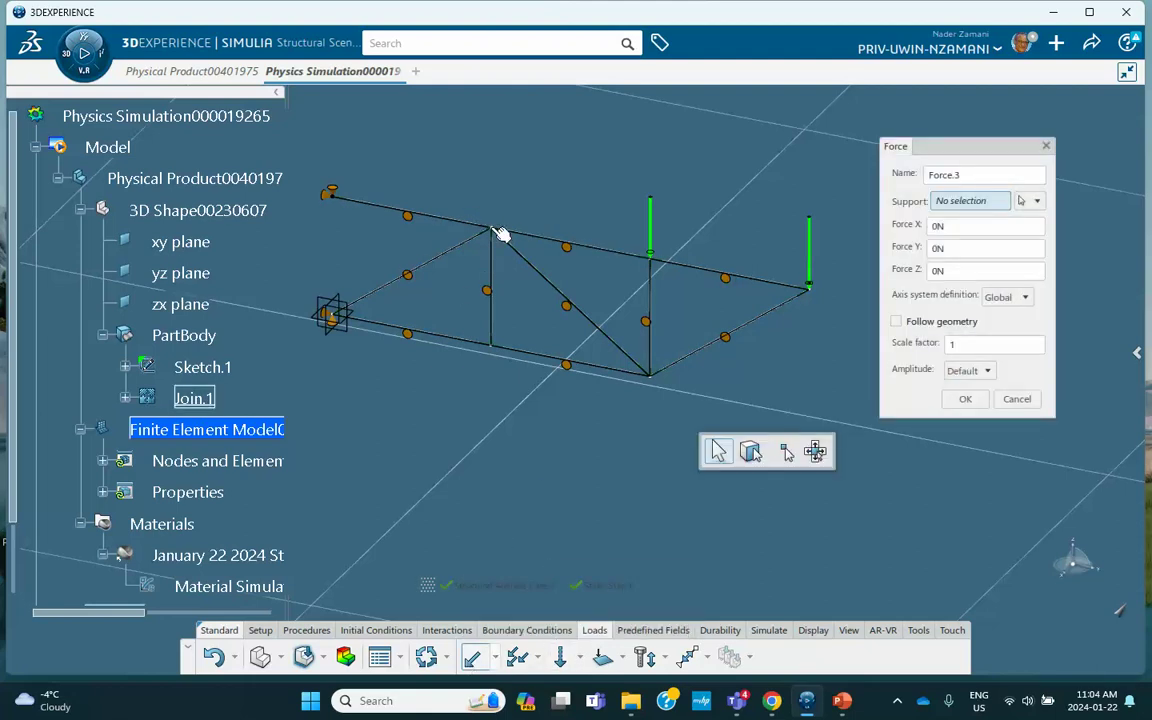
left_click(493, 230)
left_click(950, 270)
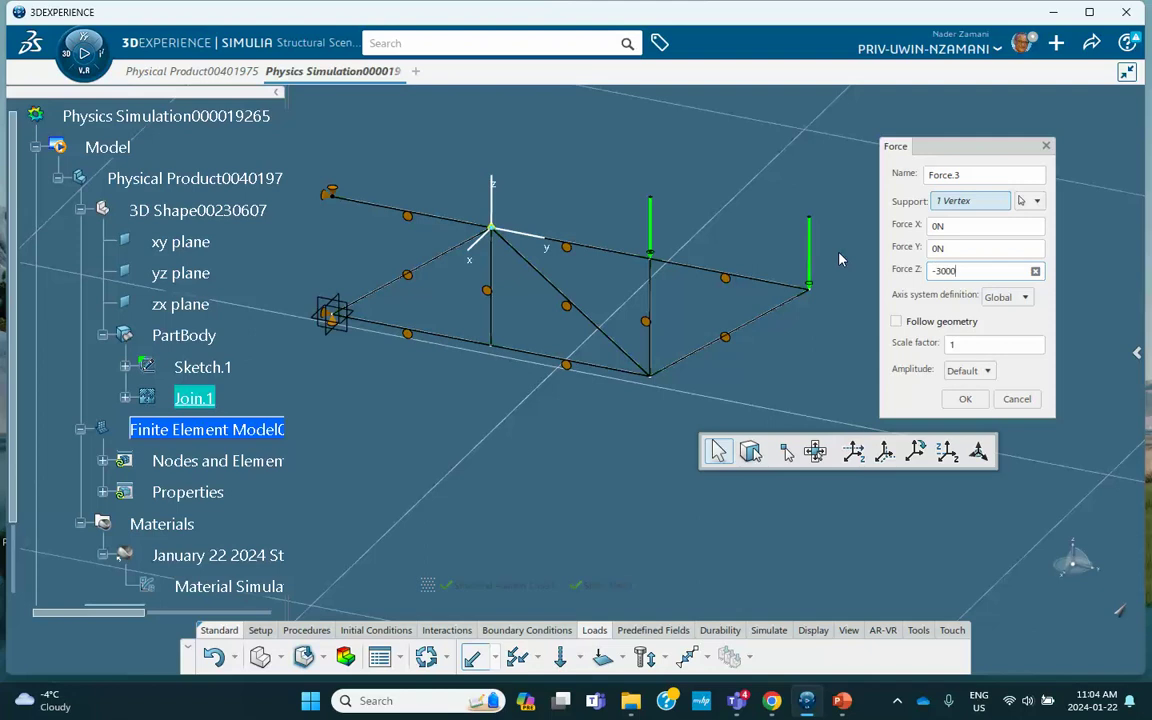
left_click(965, 399)
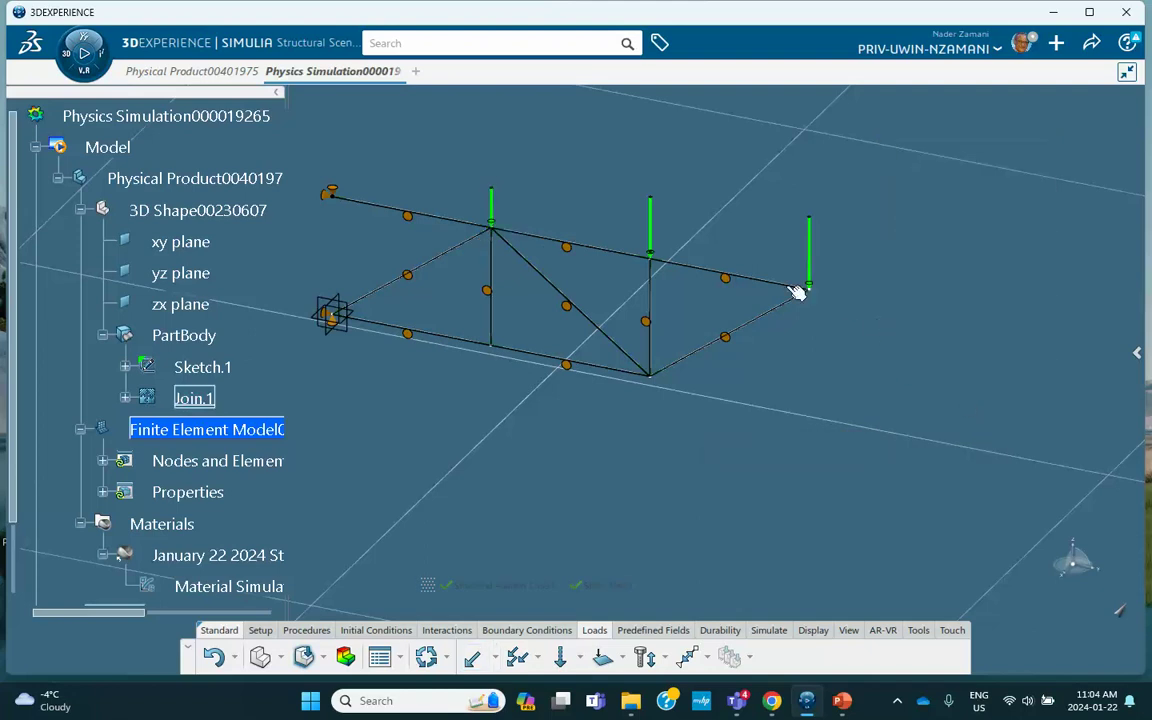
Run Model and Scenario Checks on the loaded truss and close the status report.
middle_click_drag(494, 165, 532, 177)
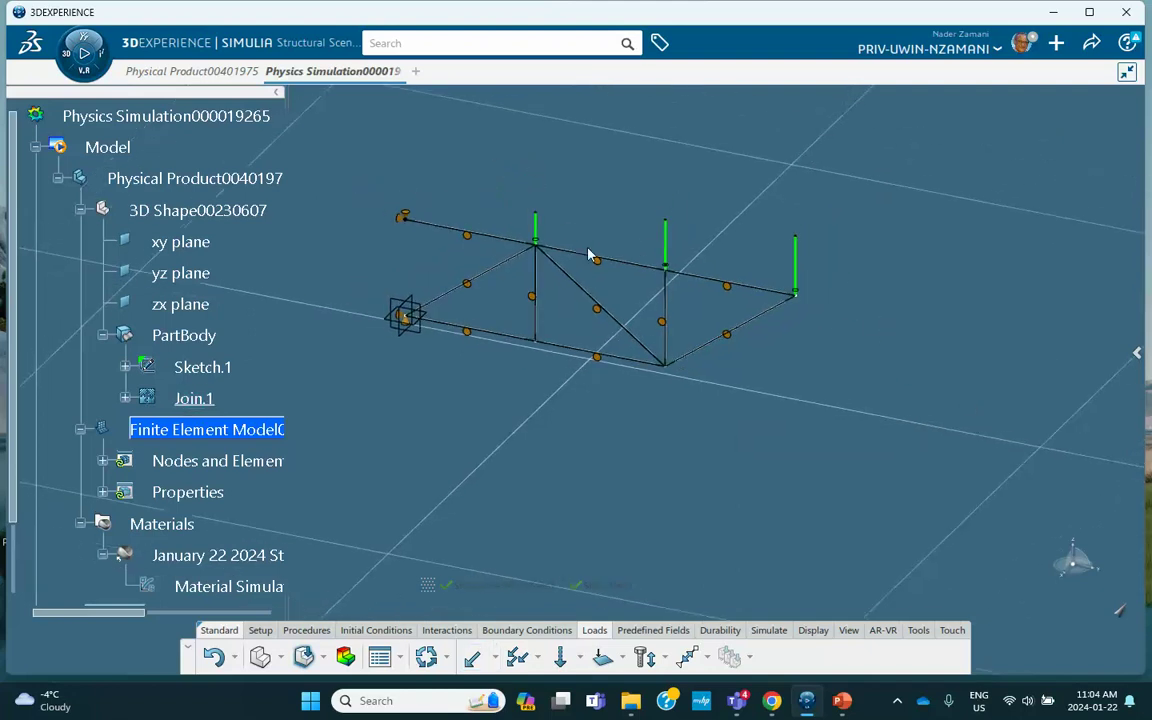
middle_click_drag(590, 255, 537, 218)
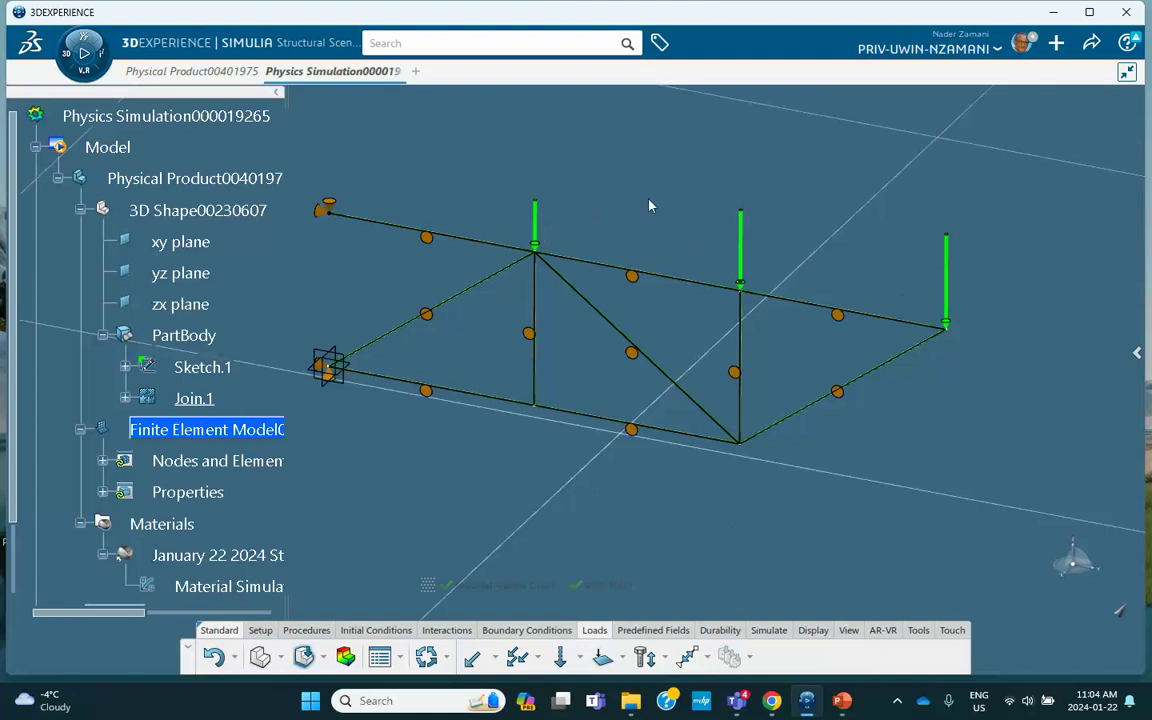
scroll(632, 193, "down", 3)
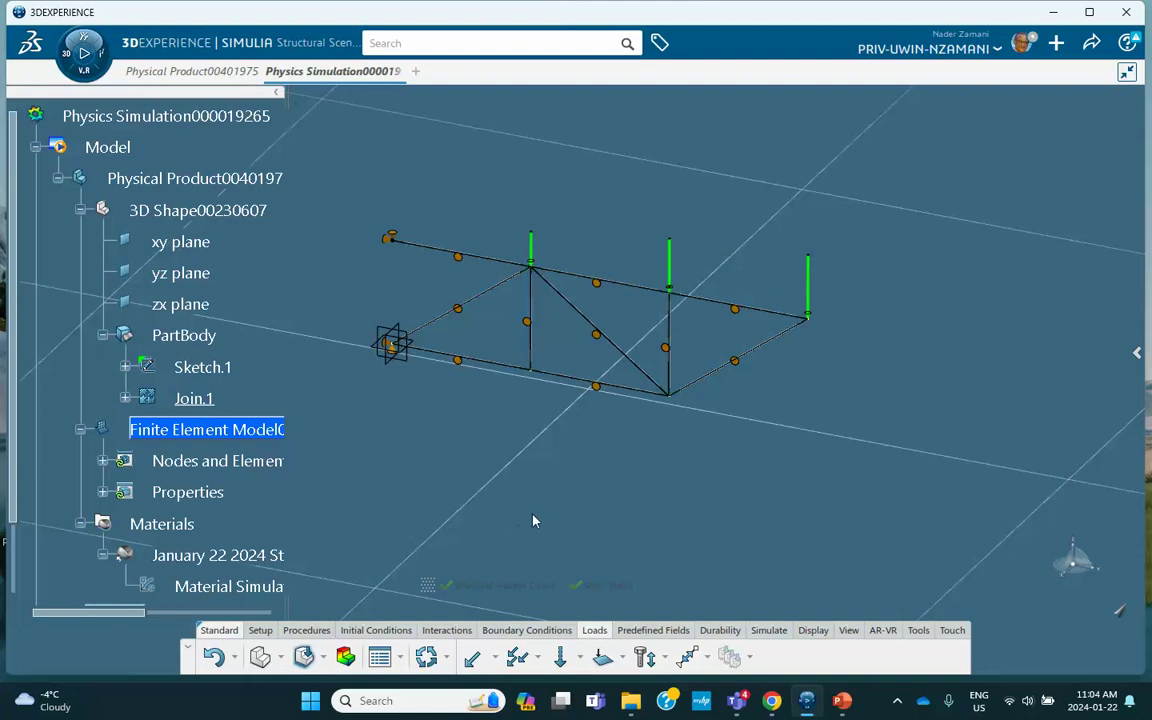
left_click(769, 630)
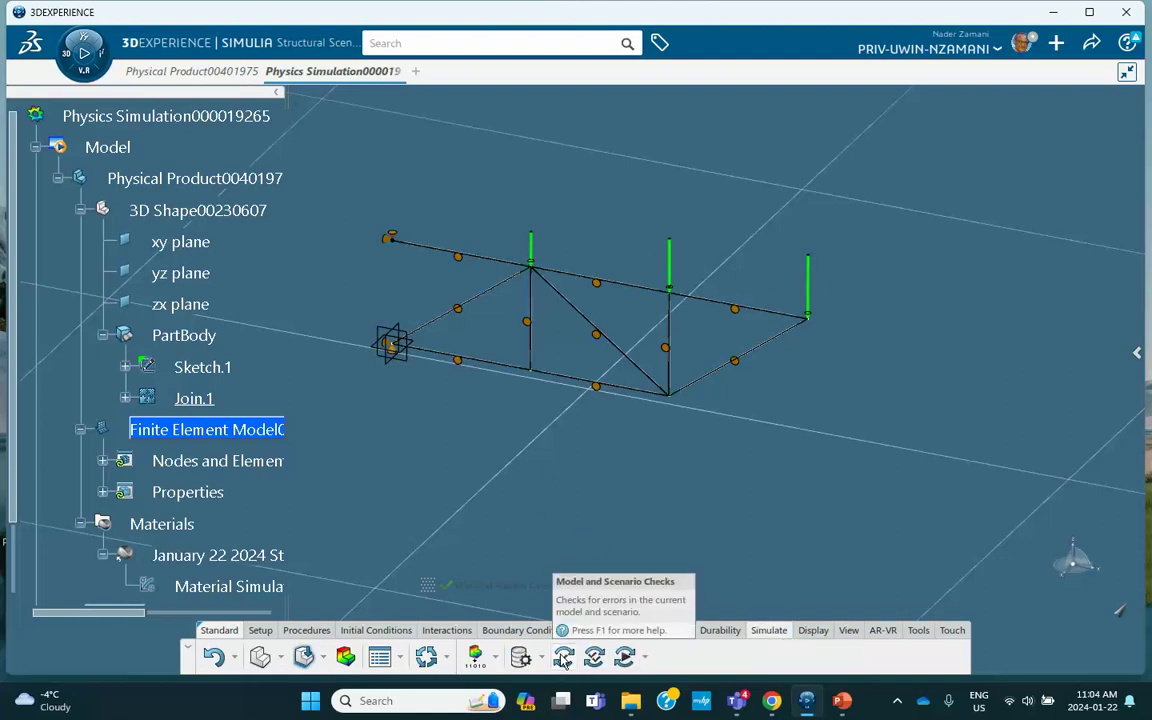
left_click(564, 656)
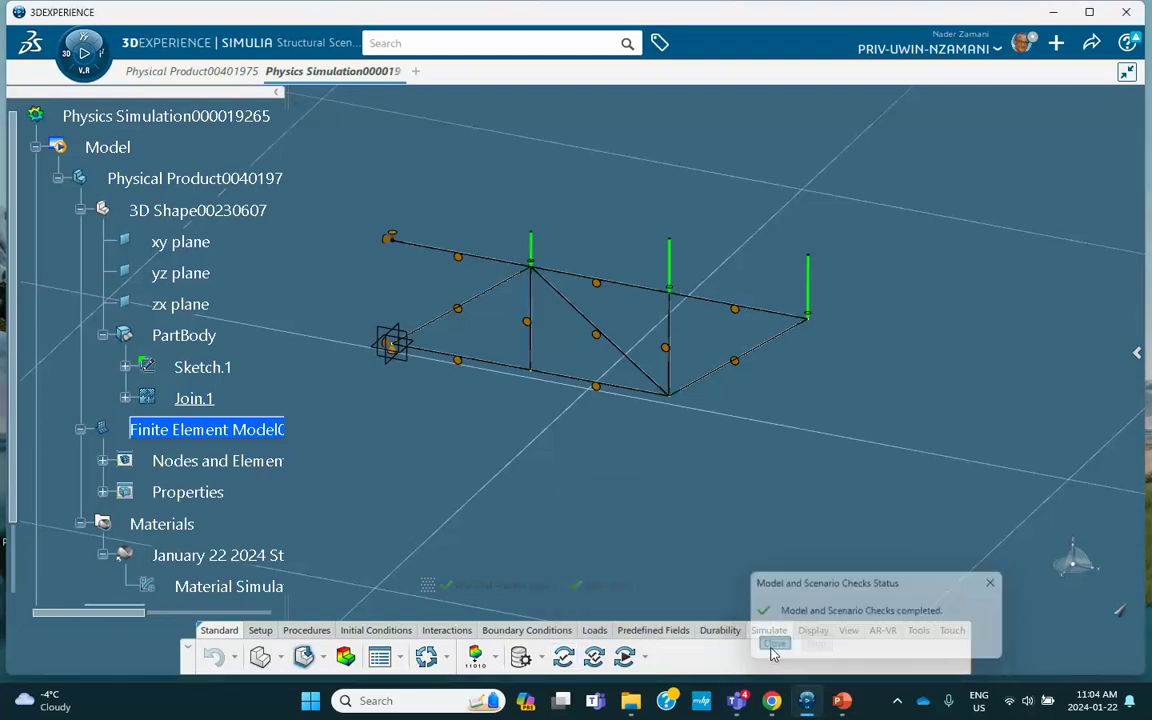
left_click(773, 644)
Run Simulation Checks on the structural analysis case locally in interactive mode with 4 cores, and close the status report.
left_click(594, 656)
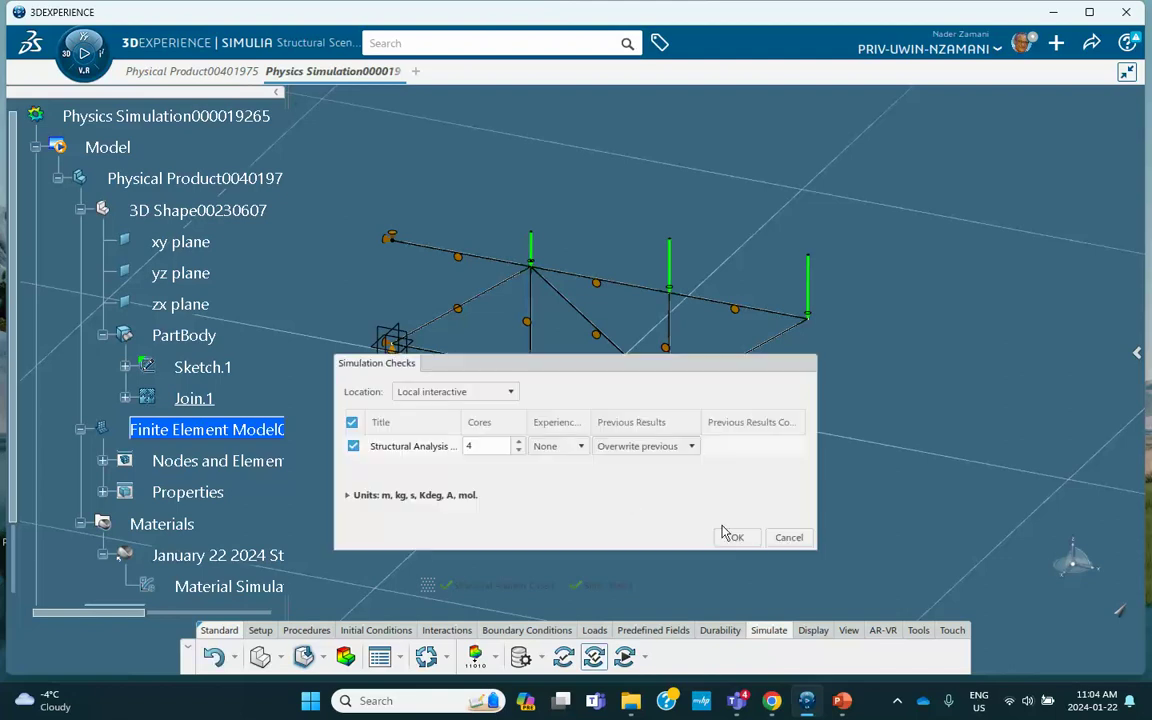
left_click(737, 539)
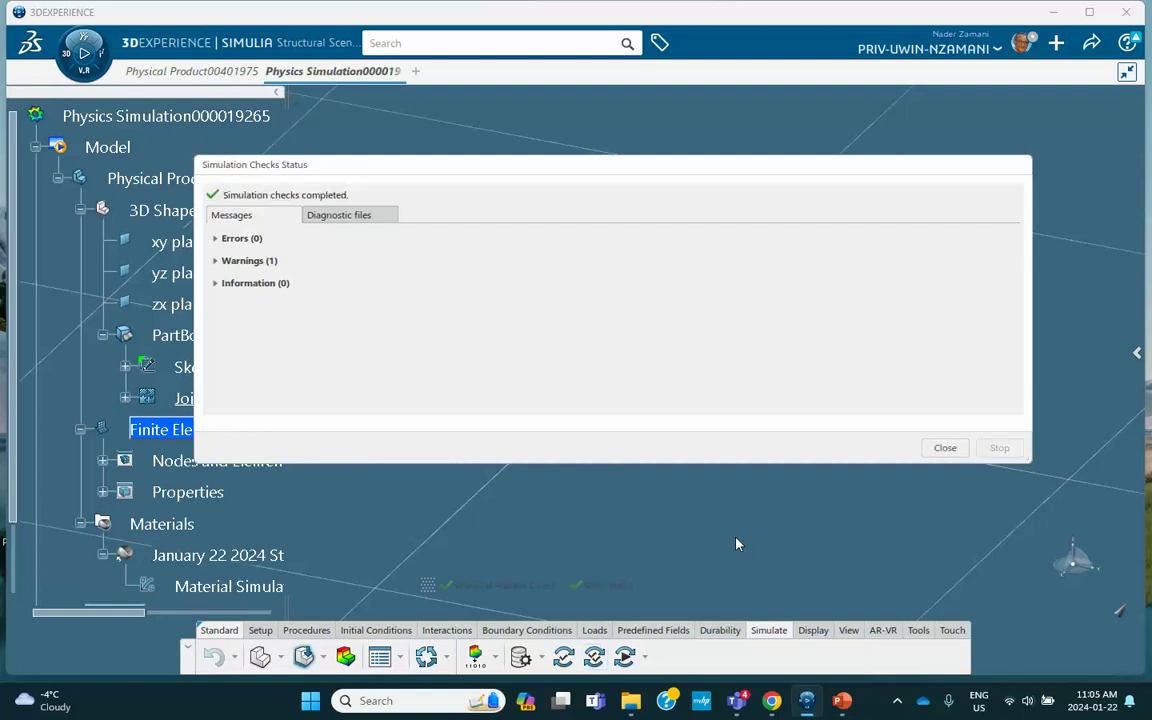
left_click(946, 447)
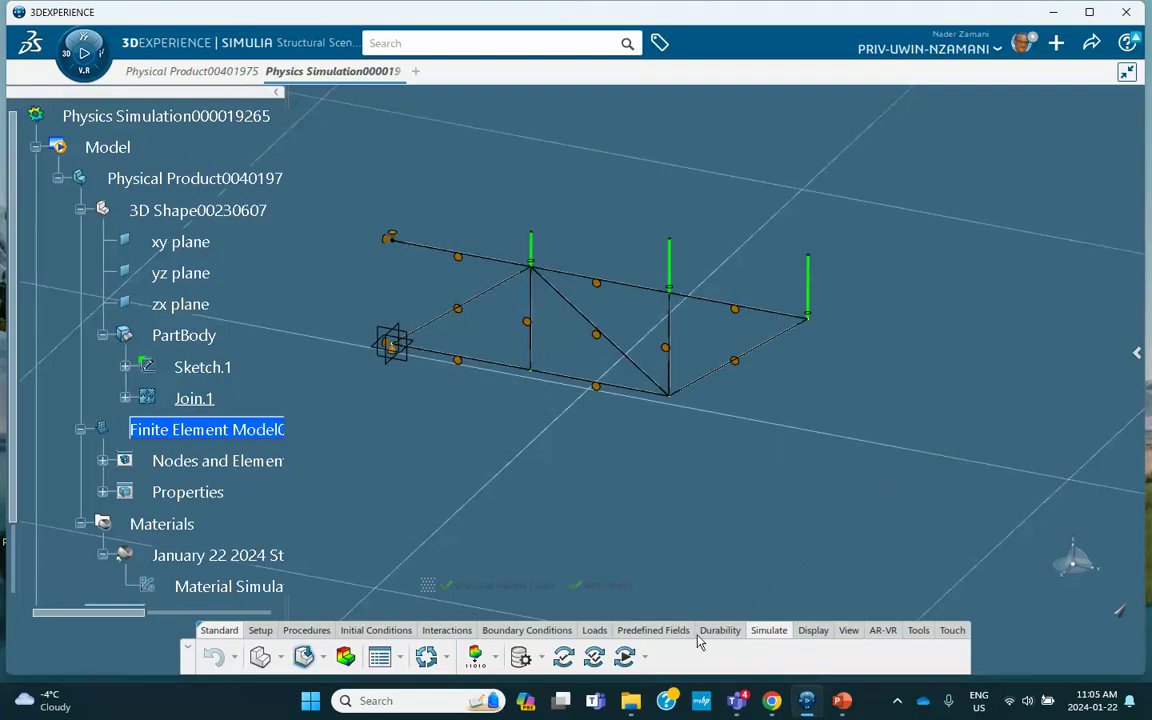
Simulate the structural analysis case locally in interactive mode with 4 cores, overwriting previous results, and close the status report.
left_click(624, 656)
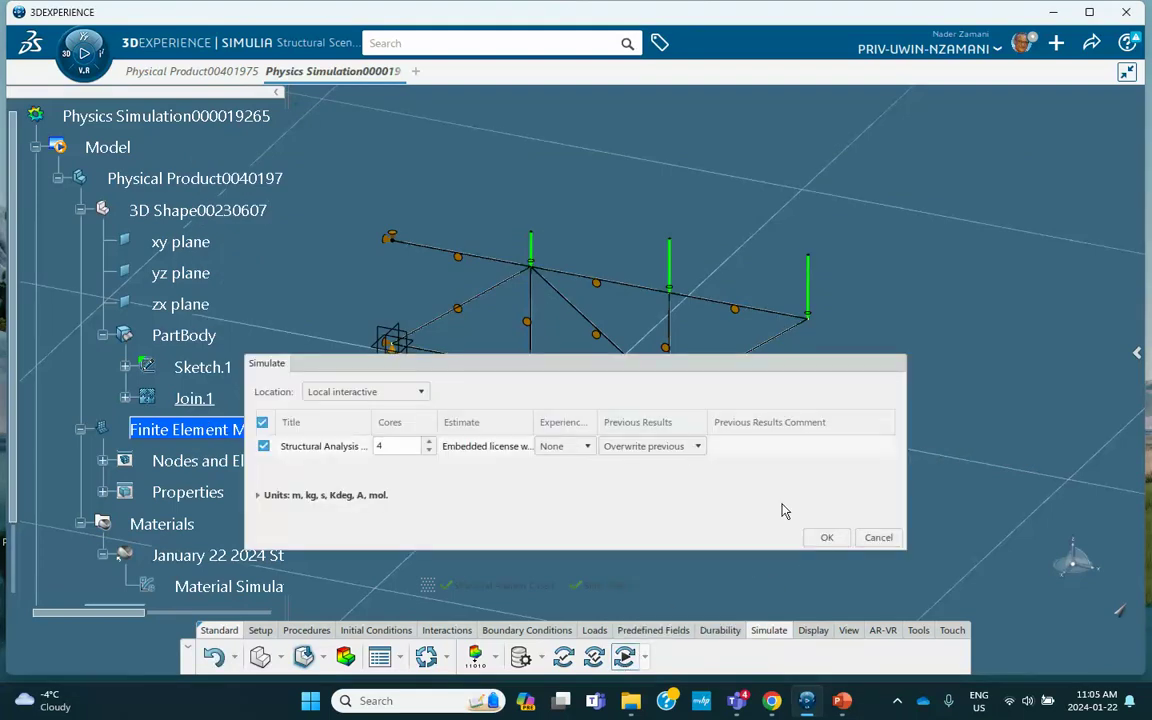
left_click(826, 537)
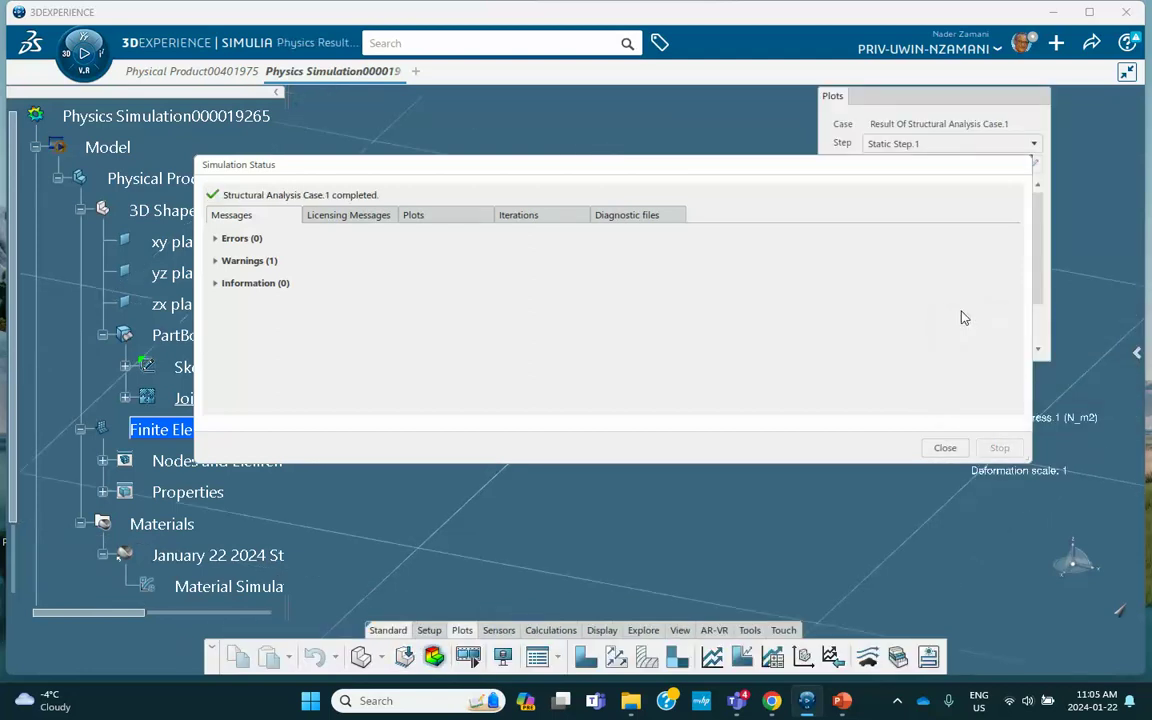
left_click(946, 449)
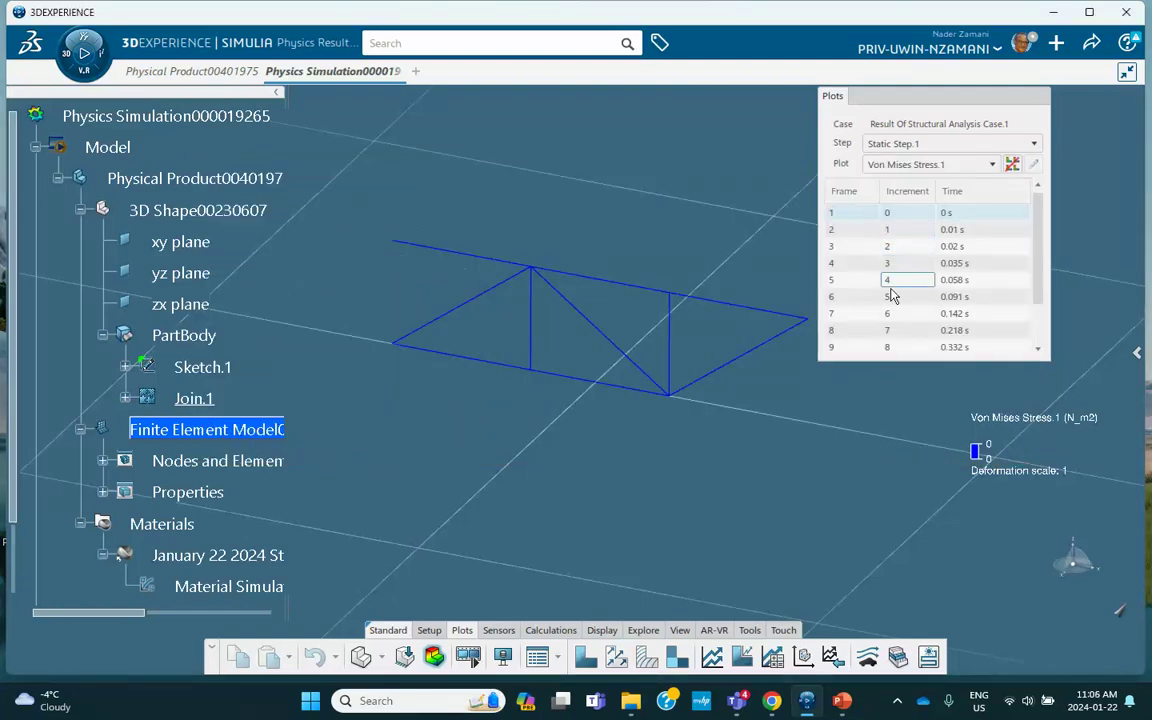
Show the von Mises stress plot at frame 12 (1 s), and switch the plot to Displacement.1.
scroll(900, 320, "down", 1)
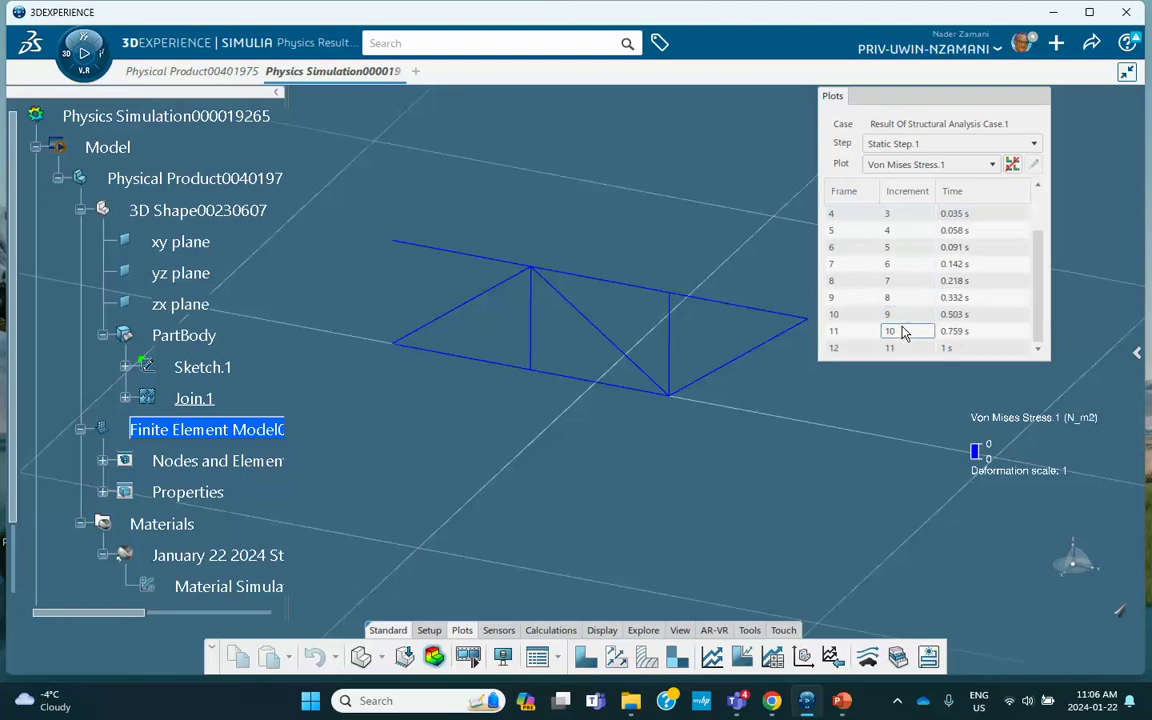
left_click(890, 346)
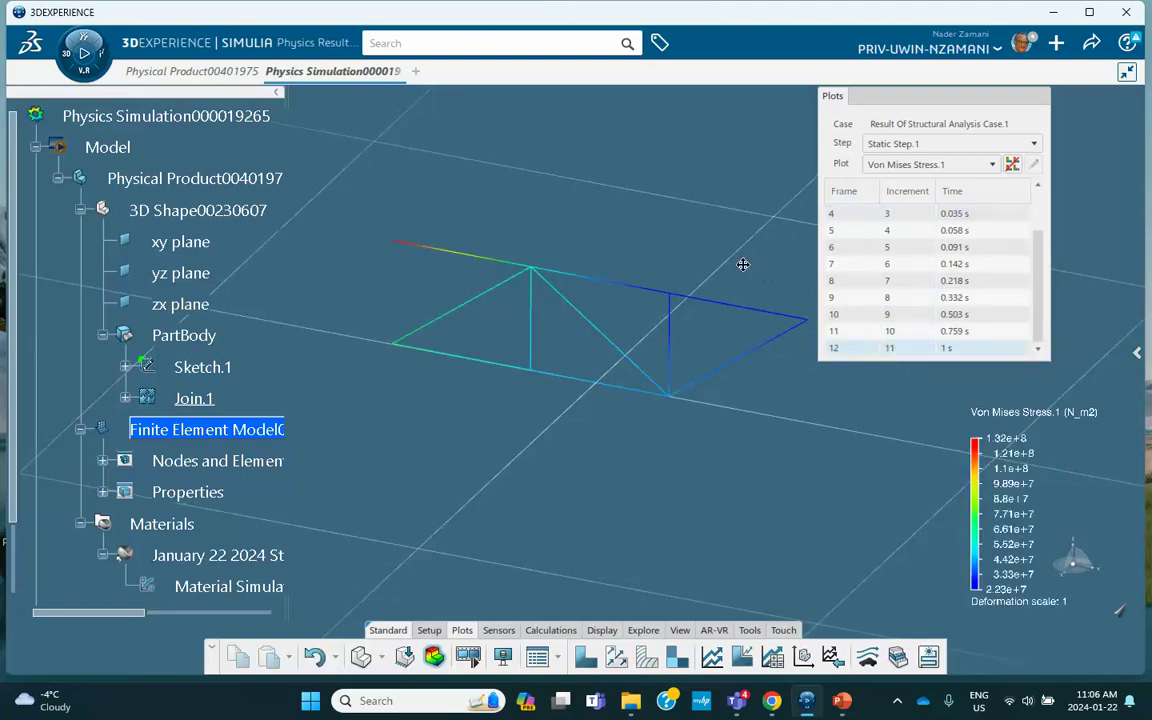
middle_click_drag(743, 264, 705, 321)
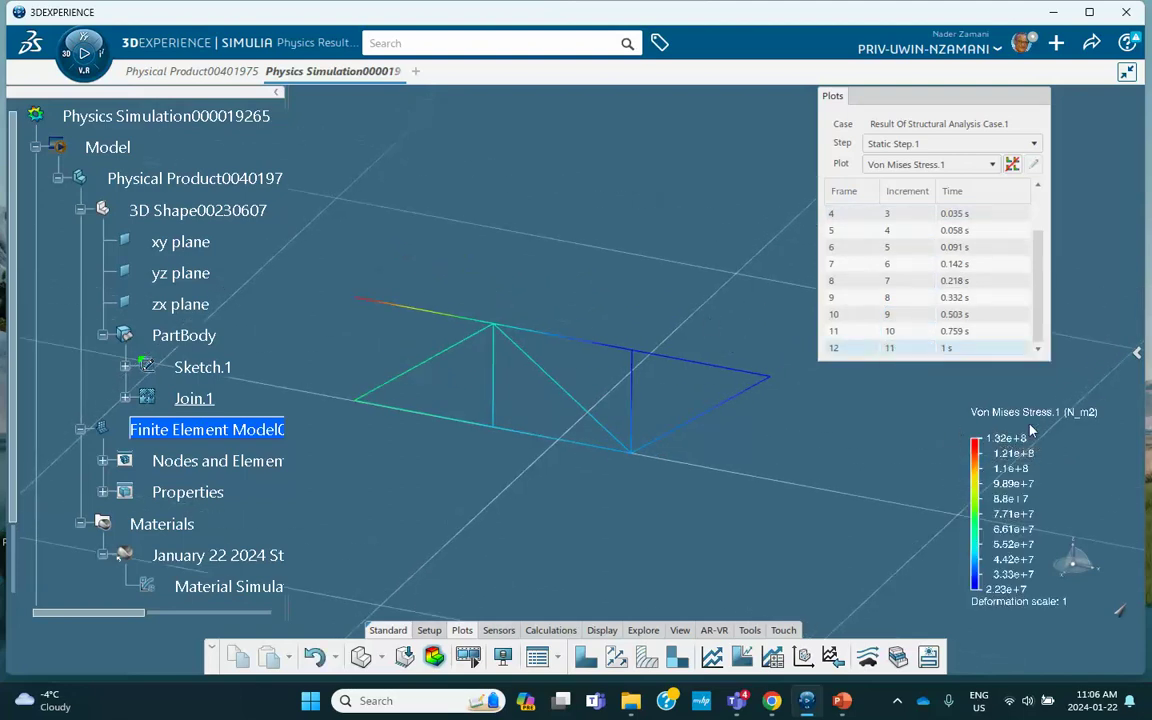
left_click(905, 164)
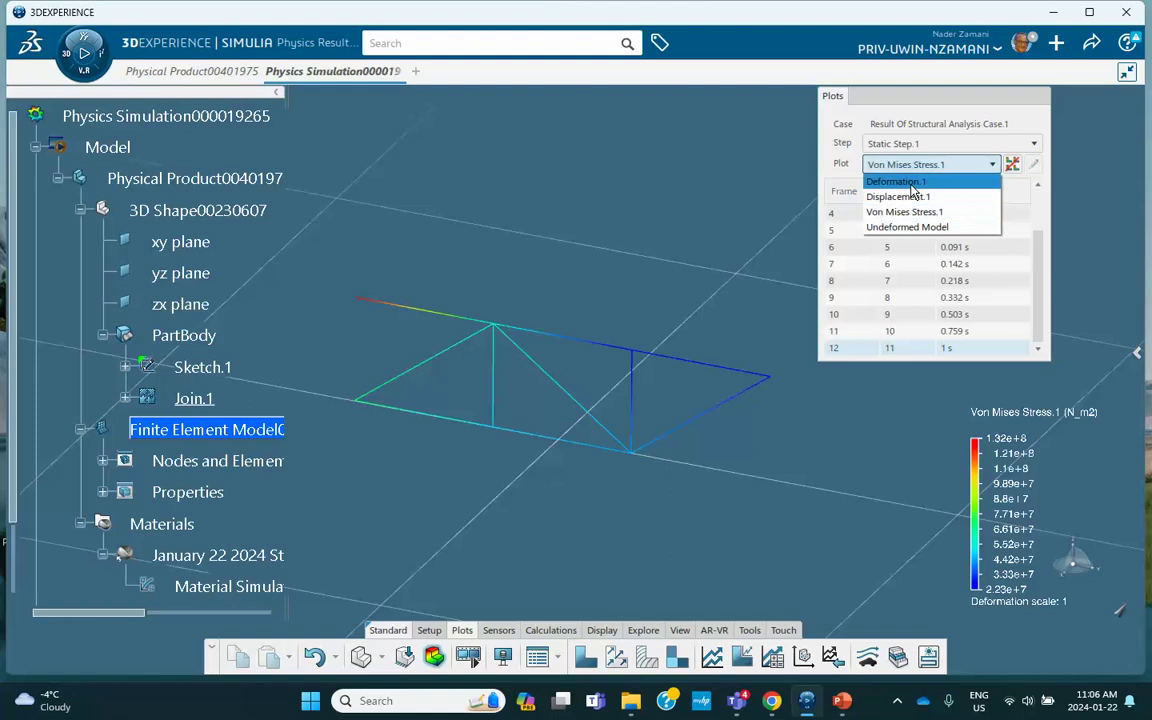
left_click(908, 197)
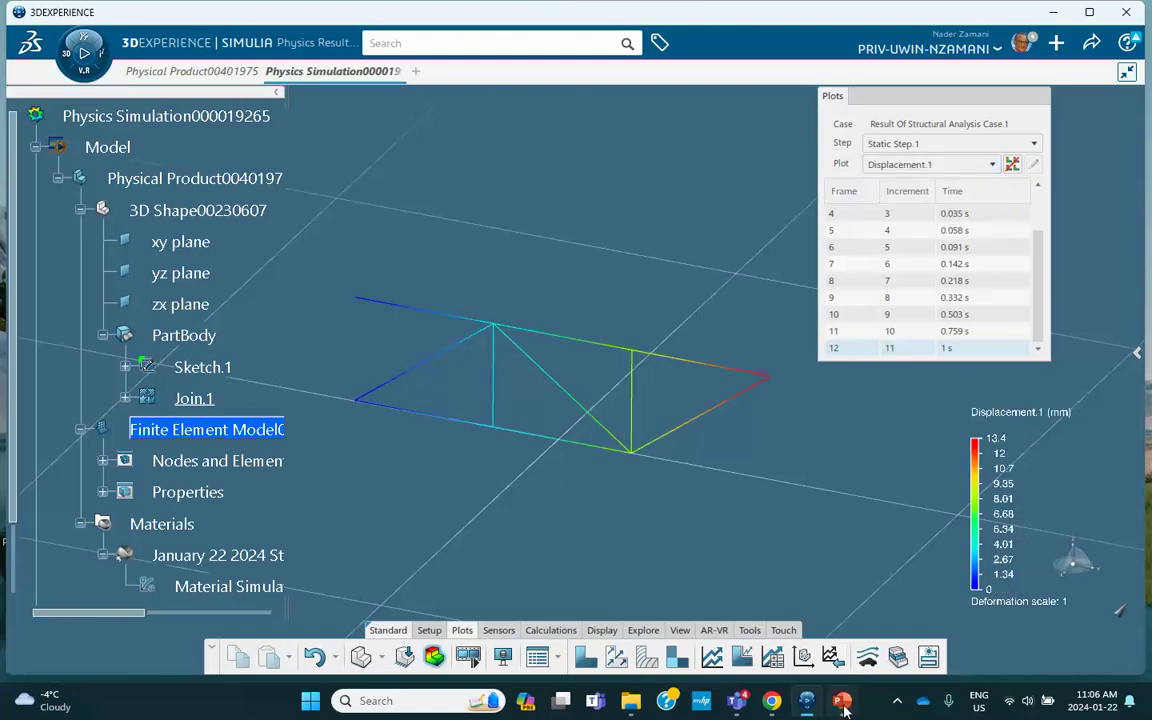
Switch to PowerPoint to compare the displacement plot with the Abaqus reference result on slide 2, and return to 3DEXPERIENCE.
key("alt+Tab")
left_click(96, 254)
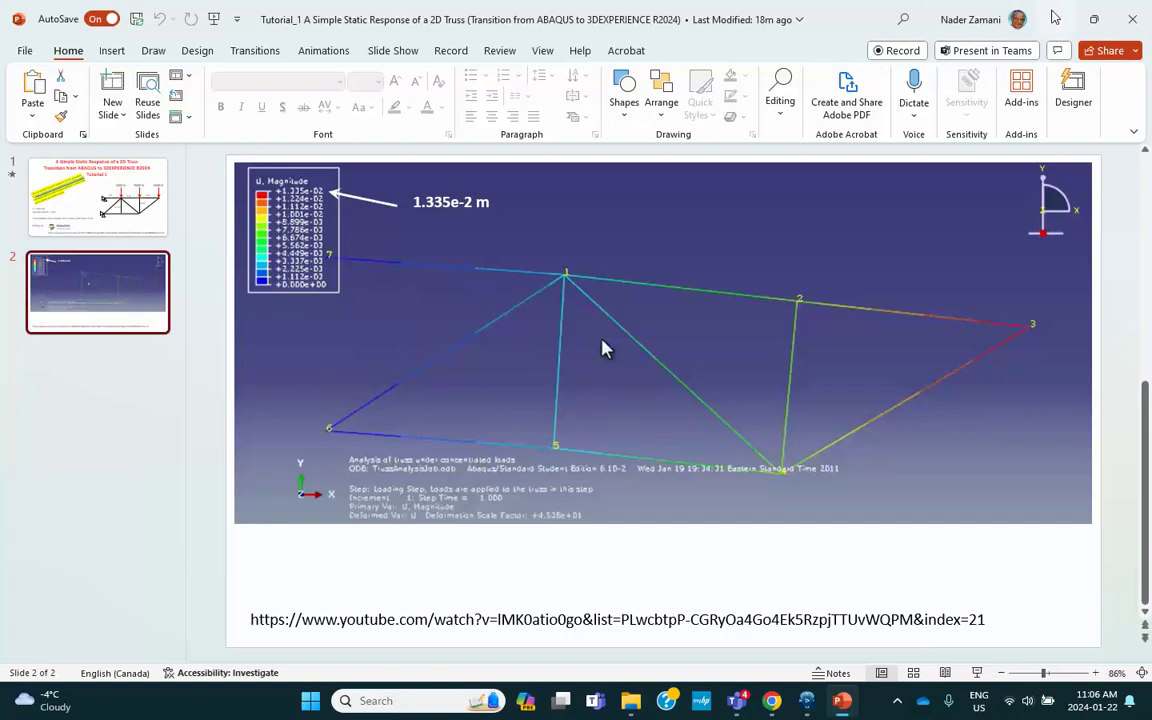
key("alt+Tab")
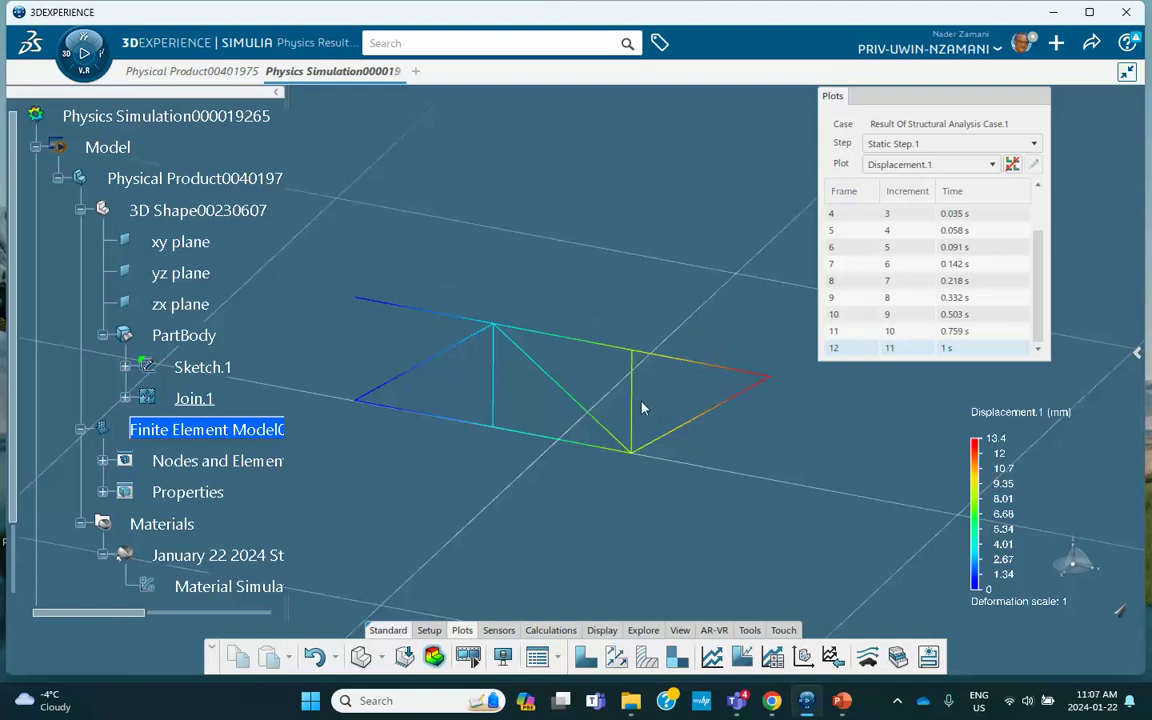
mouse_move(641, 404)
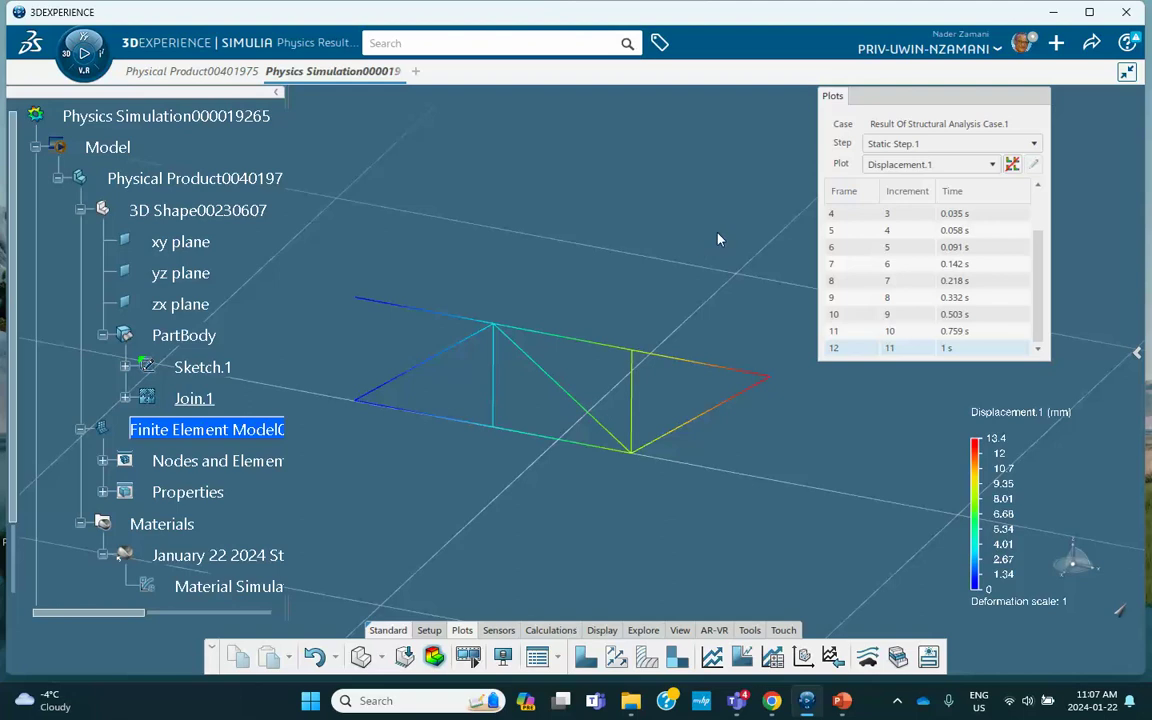